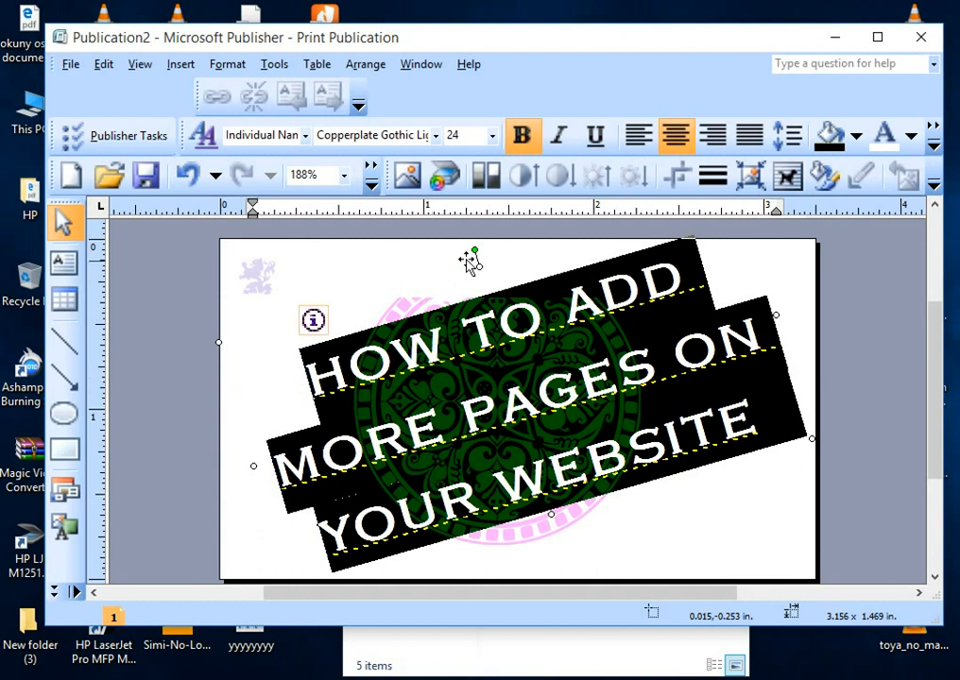
- Rotate the tilted title text box back to horizontal
{"action": "left_click_drag", "start_coordinate": [475, 252], "coordinate": [519, 255]}
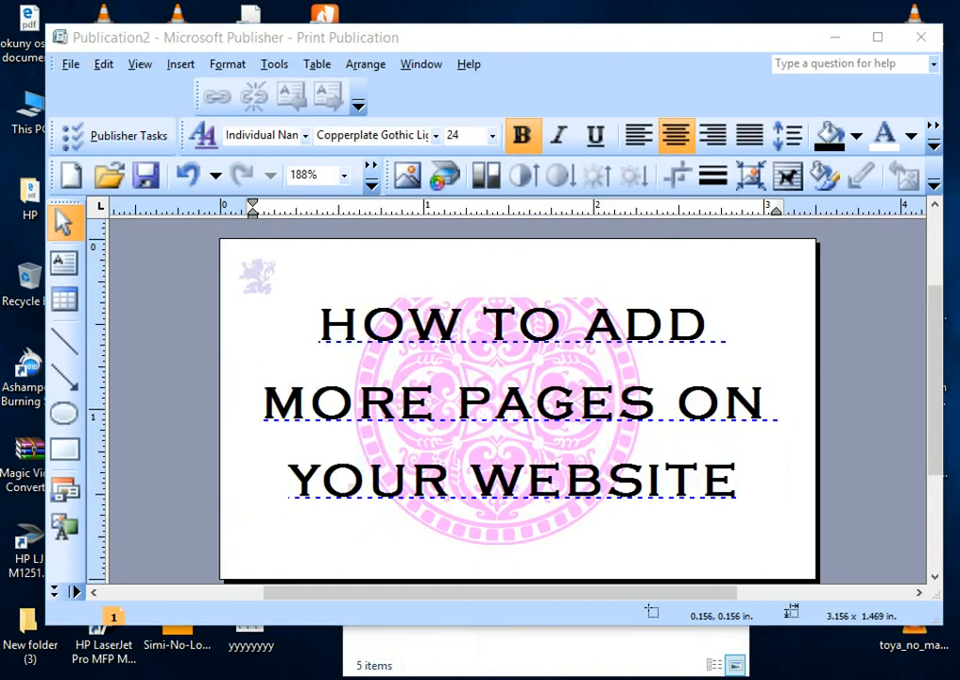
- Launch a new Microsoft Office Publisher window and open the Web Sites publication templates
{"action": "key", "text": "super"}
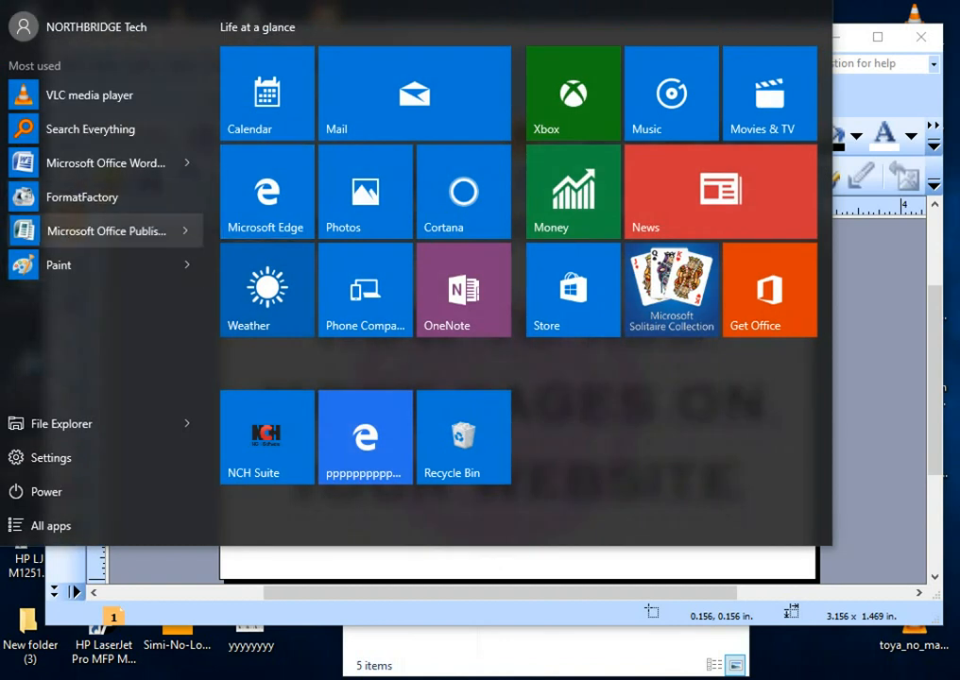
{"action": "key", "text": "Escape"}
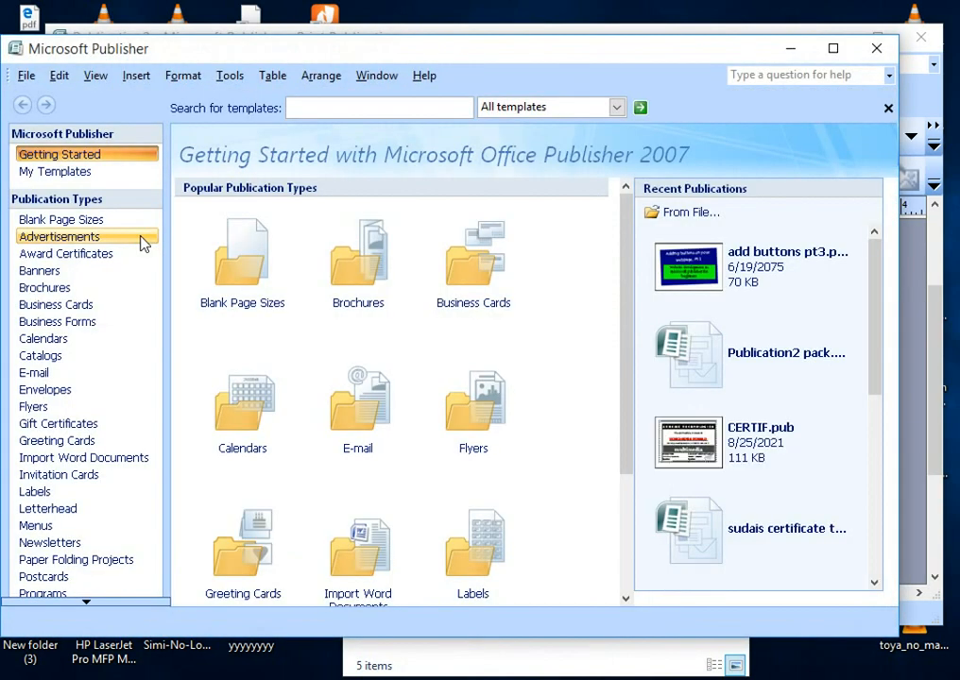
{"action": "scroll", "coordinate": [104, 540], "scroll_direction": "down", "scroll_amount": 3}
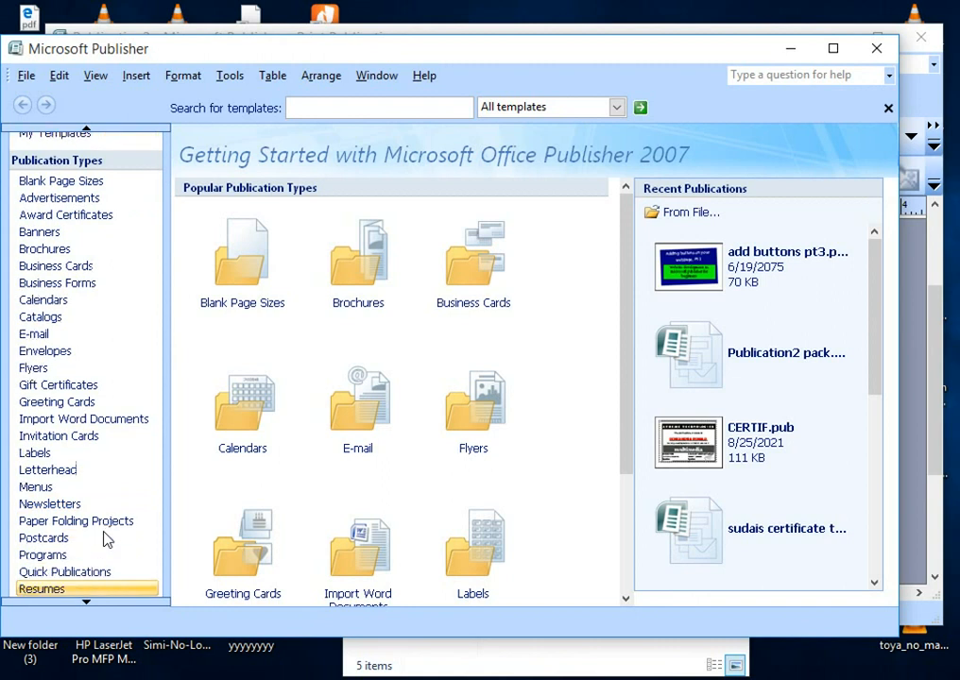
{"action": "scroll", "coordinate": [78, 585], "scroll_direction": "down", "scroll_amount": 1}
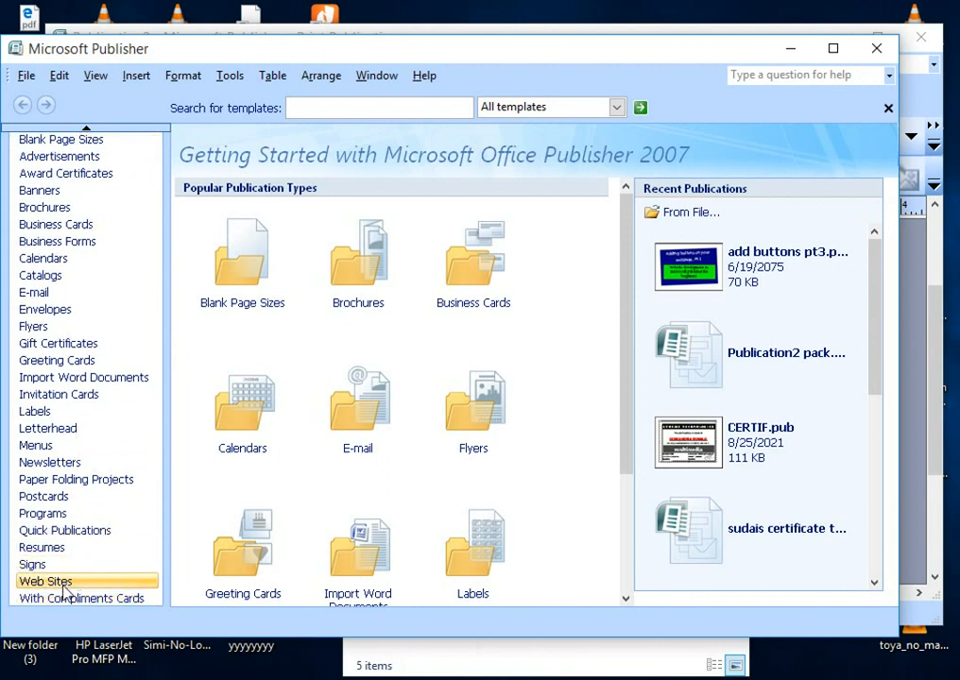
{"action": "left_click", "coordinate": [63, 582]}
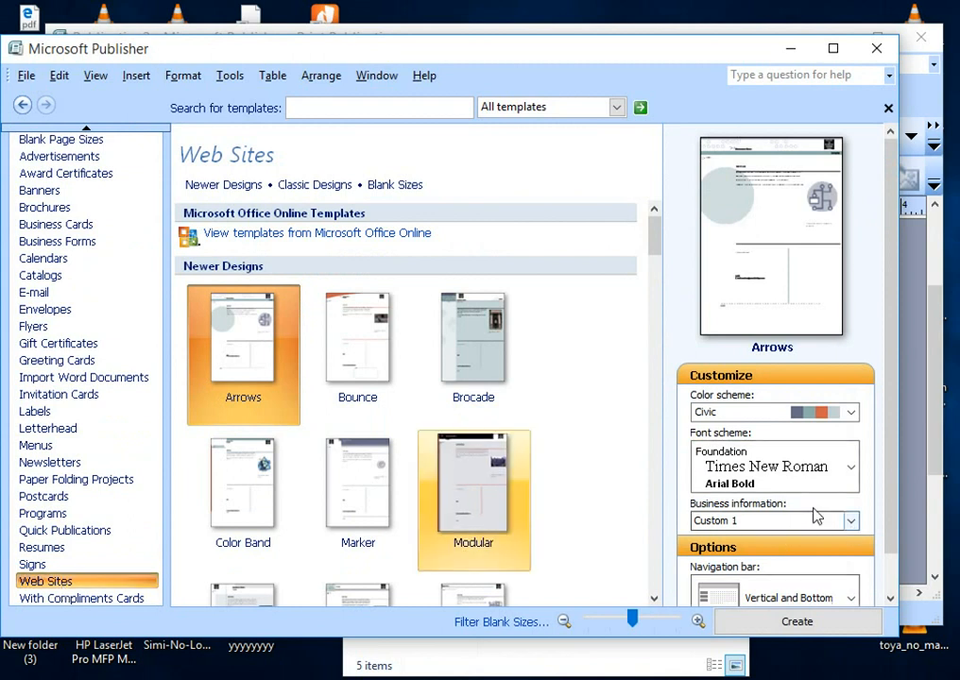
- Create a web site from the Arrows template with the Equity color scheme and the Virtual font scheme
{"action": "left_click", "coordinate": [853, 412]}
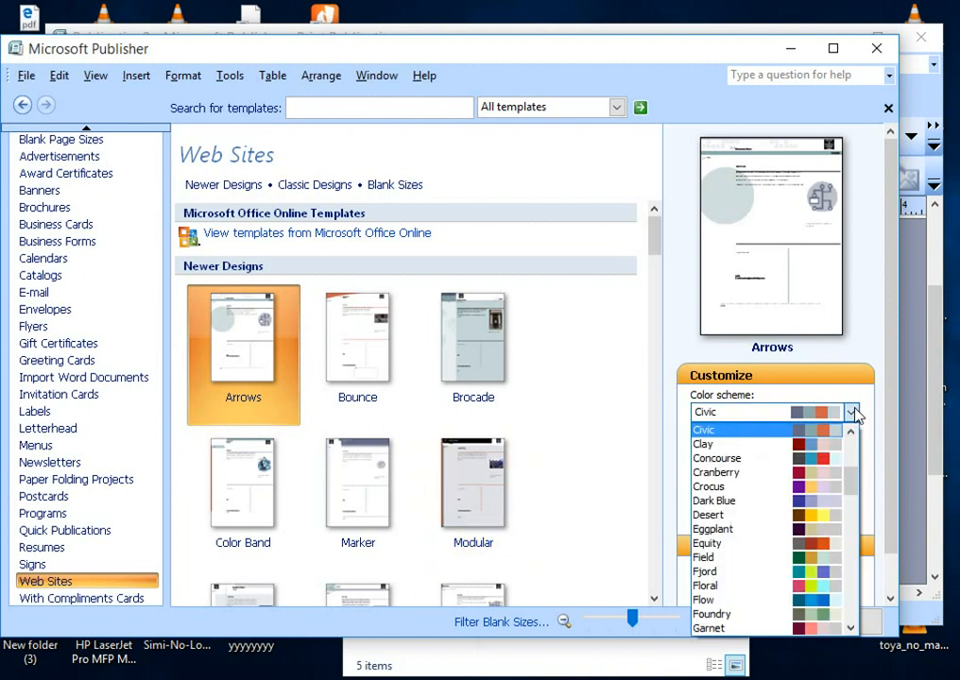
{"action": "left_click", "coordinate": [747, 544]}
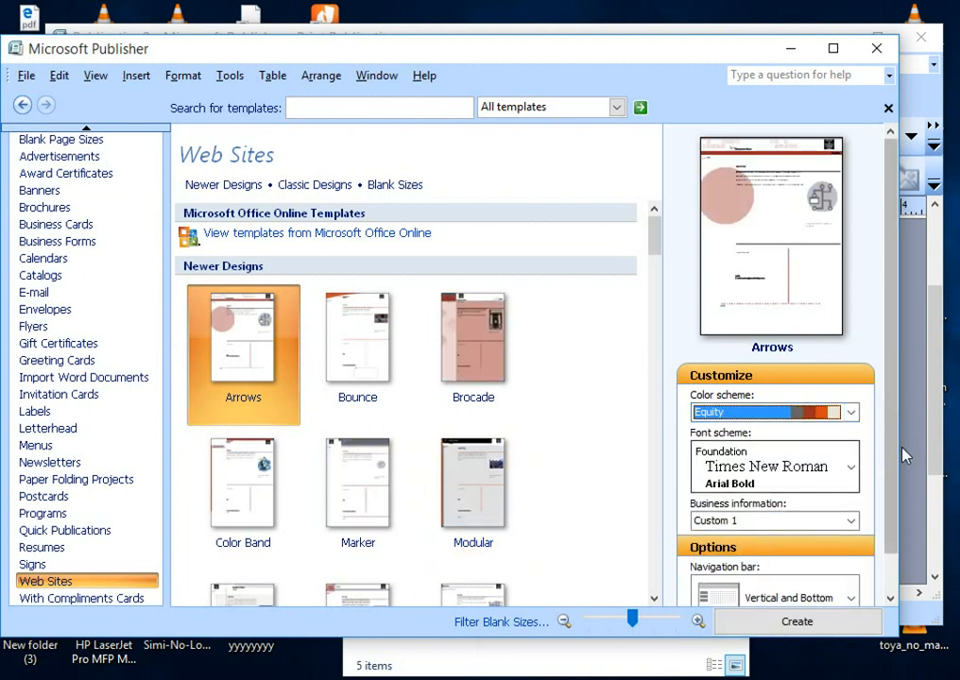
{"action": "scroll", "coordinate": [830, 417], "scroll_direction": "down", "scroll_amount": 1}
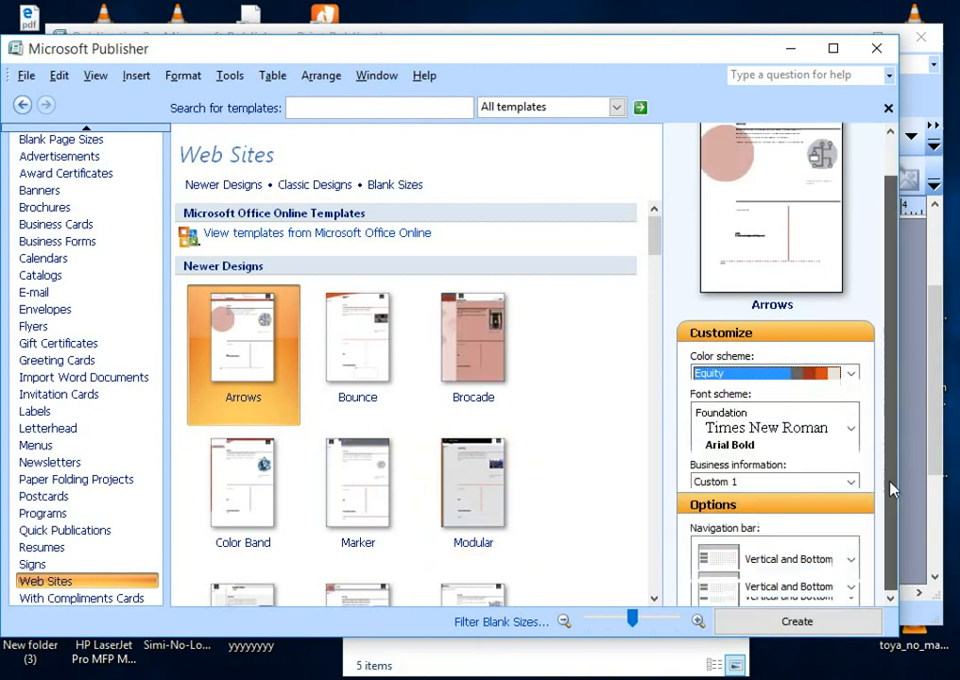
{"action": "left_click", "coordinate": [853, 432]}
{"action": "scroll", "coordinate": [827, 436], "scroll_direction": "down", "scroll_amount": 2}
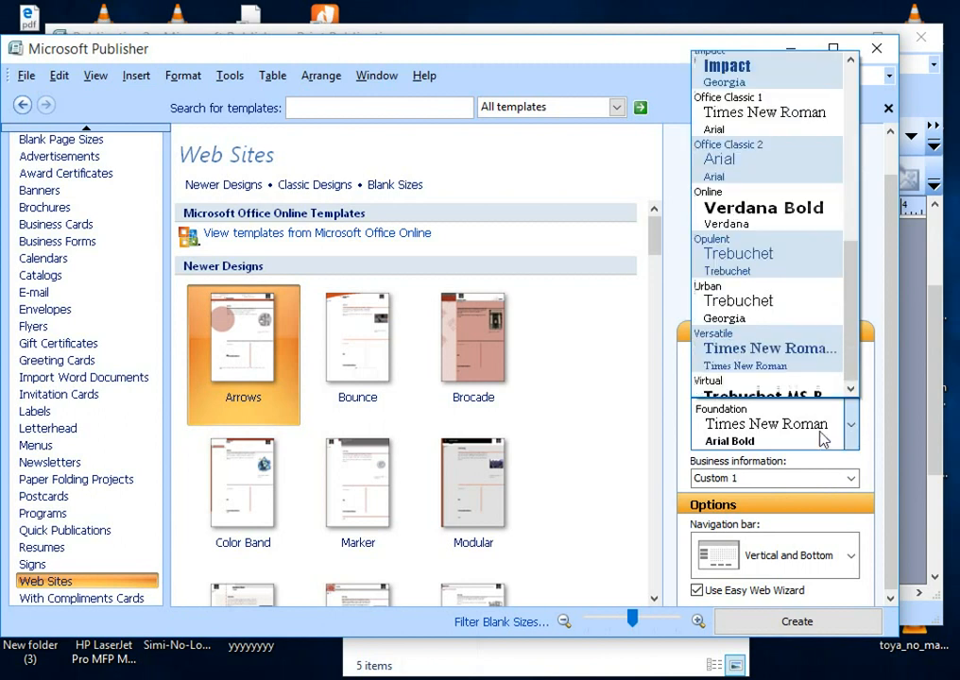
{"action": "left_click", "coordinate": [778, 376]}
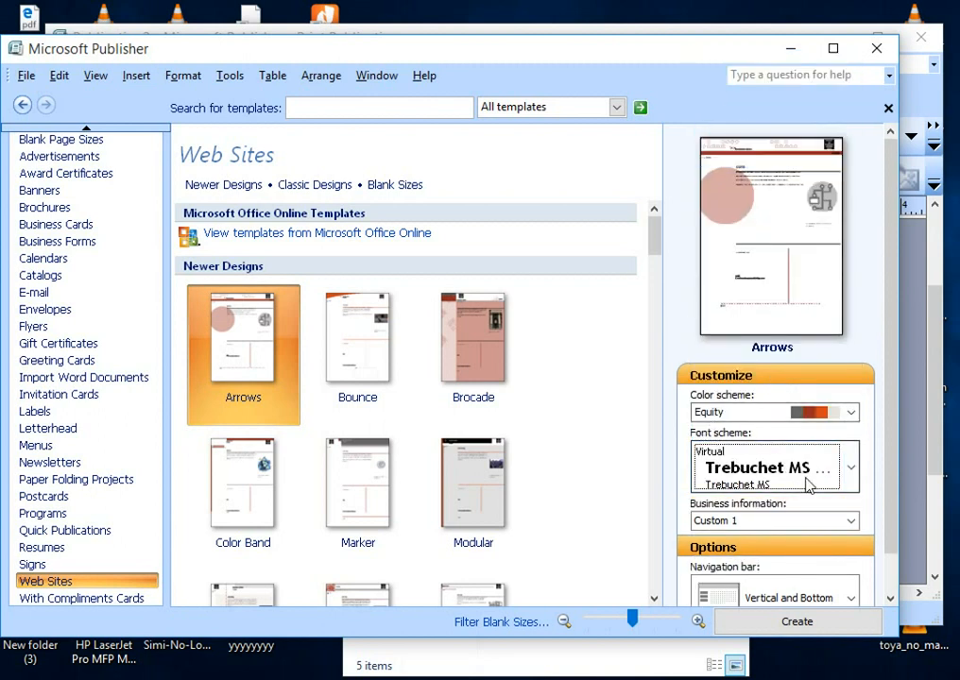
{"action": "double_click", "coordinate": [724, 268]}
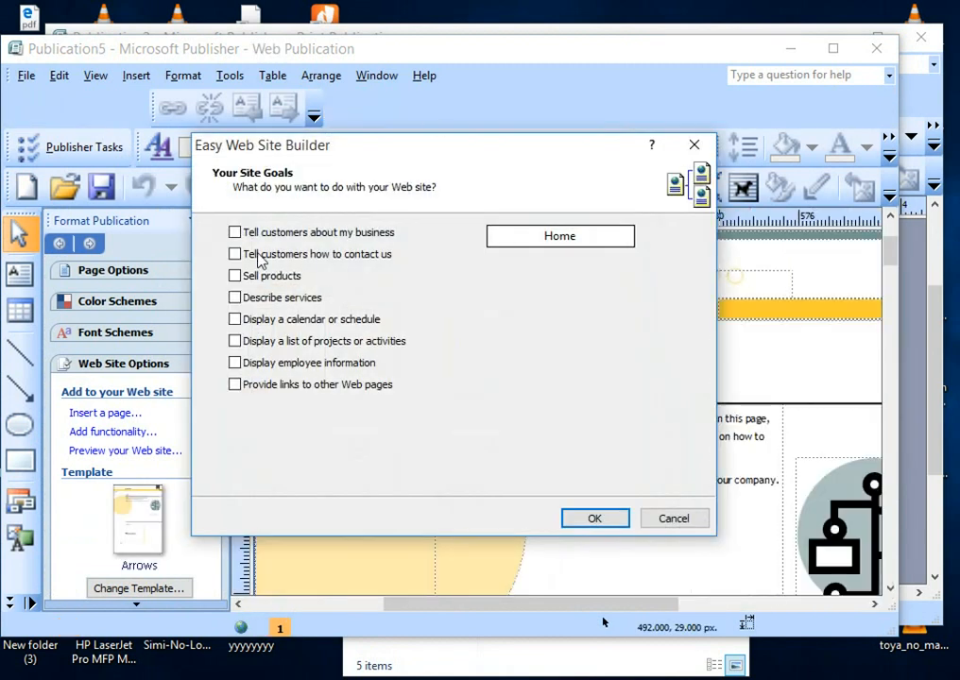
{"action": "left_click", "coordinate": [236, 234]}
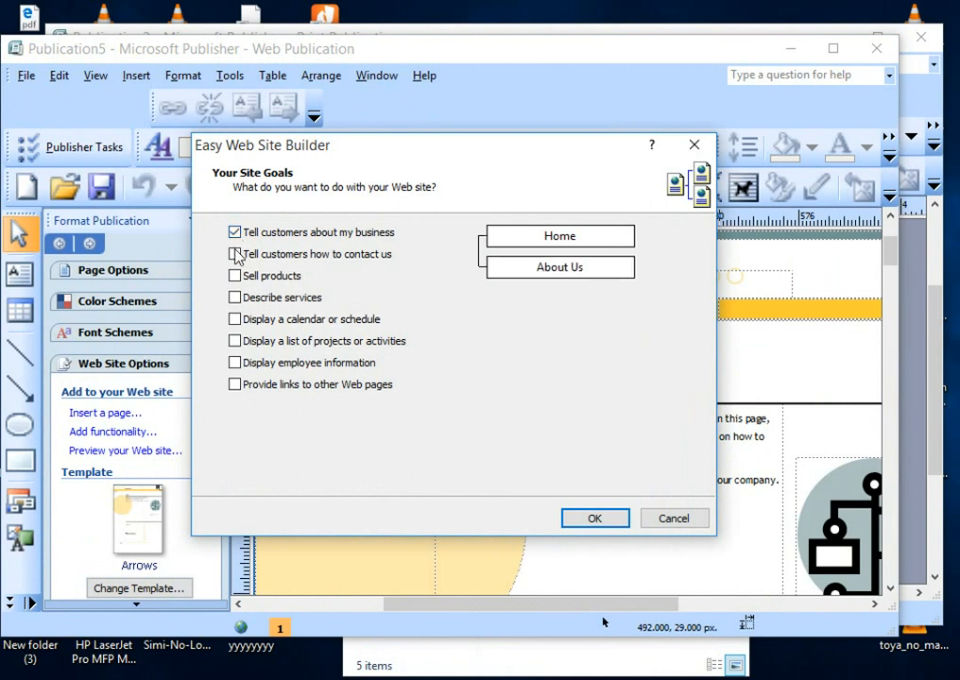
{"action": "left_click", "coordinate": [237, 256]}
{"action": "left_click", "coordinate": [239, 278]}
{"action": "left_click", "coordinate": [240, 298]}
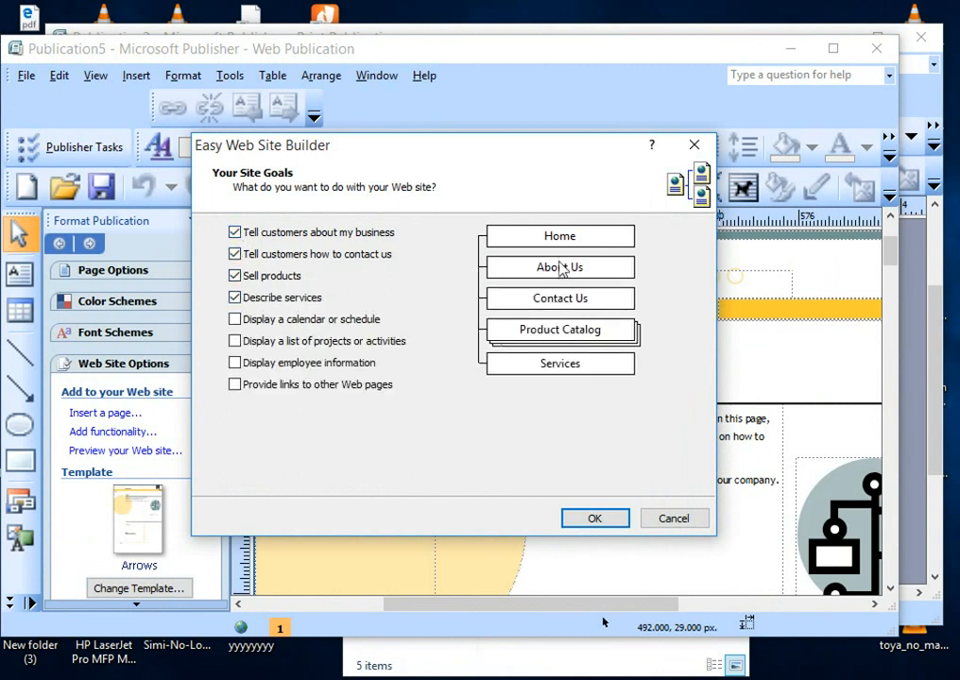
{"action": "left_click", "coordinate": [235, 233]}
{"action": "left_click", "coordinate": [235, 275]}
{"action": "left_click", "coordinate": [235, 254]}
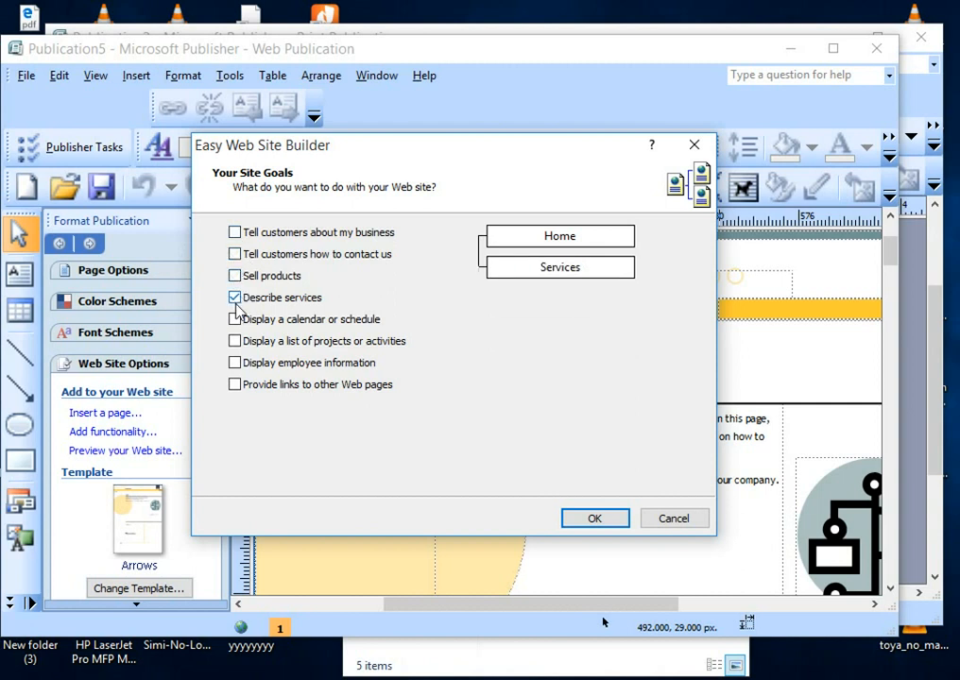
{"action": "left_click", "coordinate": [236, 298]}
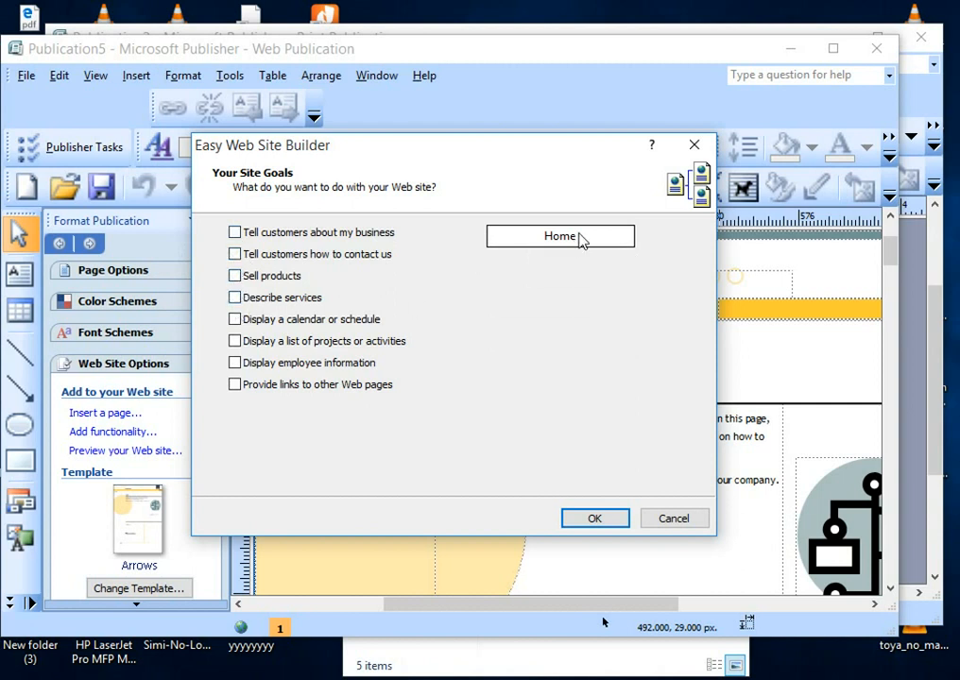
- Finish the Easy Web Site Builder with no site goals selected and insert an About Us page into the site
{"action": "left_click", "coordinate": [594, 519]}
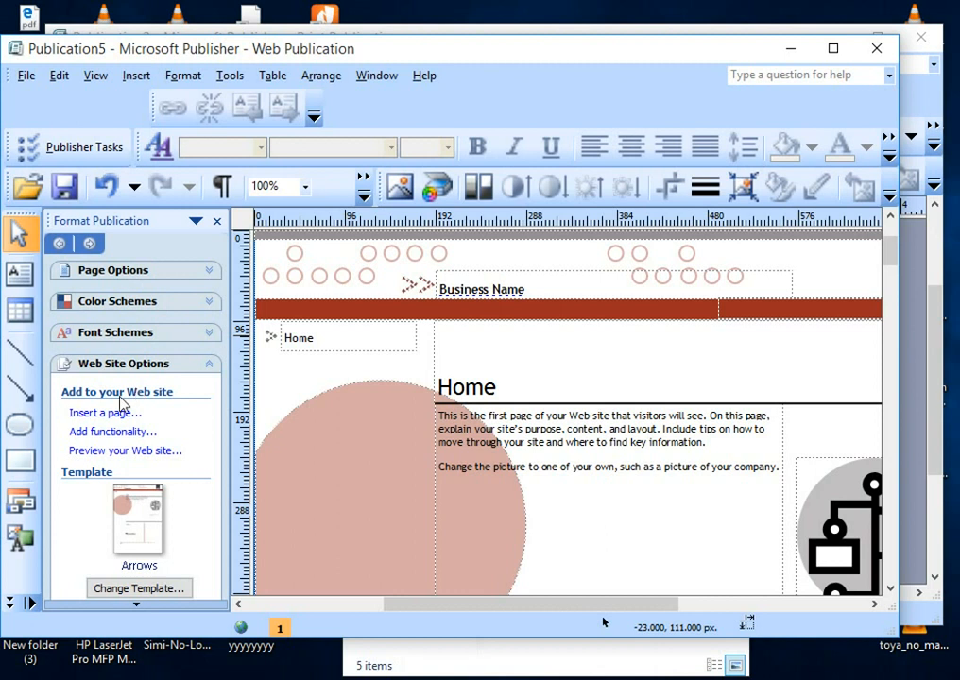
{"action": "left_click", "coordinate": [106, 367]}
{"action": "left_click", "coordinate": [106, 369]}
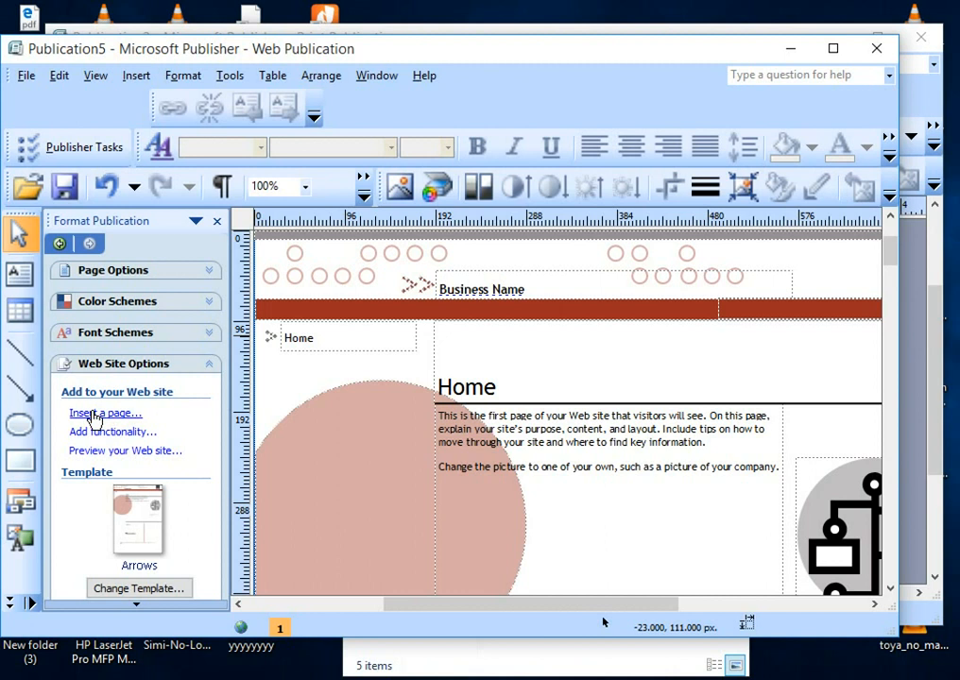
{"action": "left_click", "coordinate": [94, 415]}
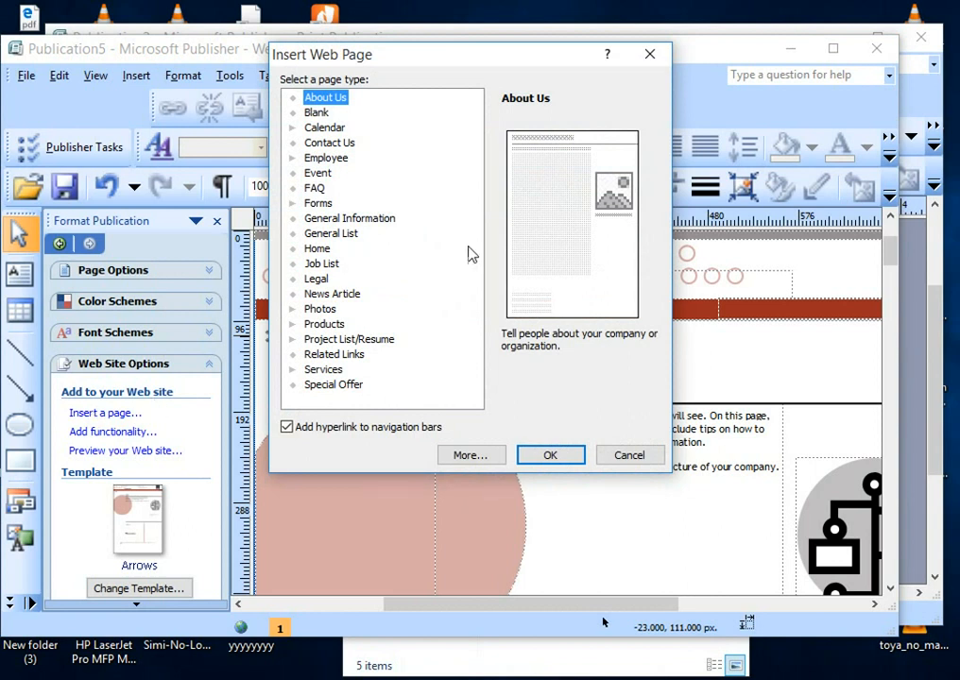
{"action": "left_click", "coordinate": [556, 458]}
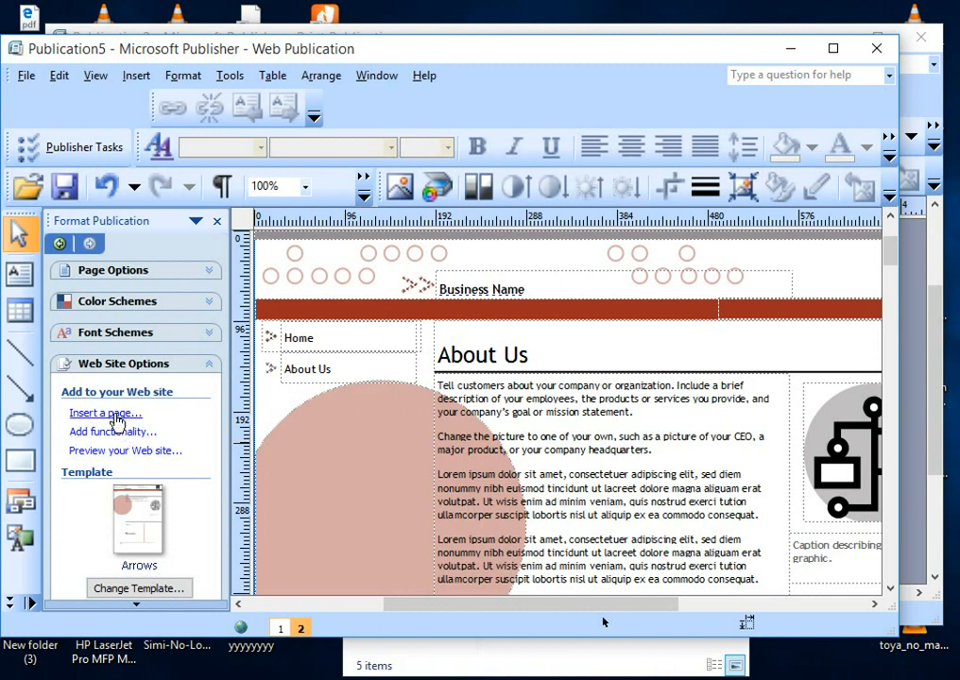
- Insert a Calendar page into the web site, with its hyperlink added to the navigation bars
{"action": "left_click", "coordinate": [113, 417]}
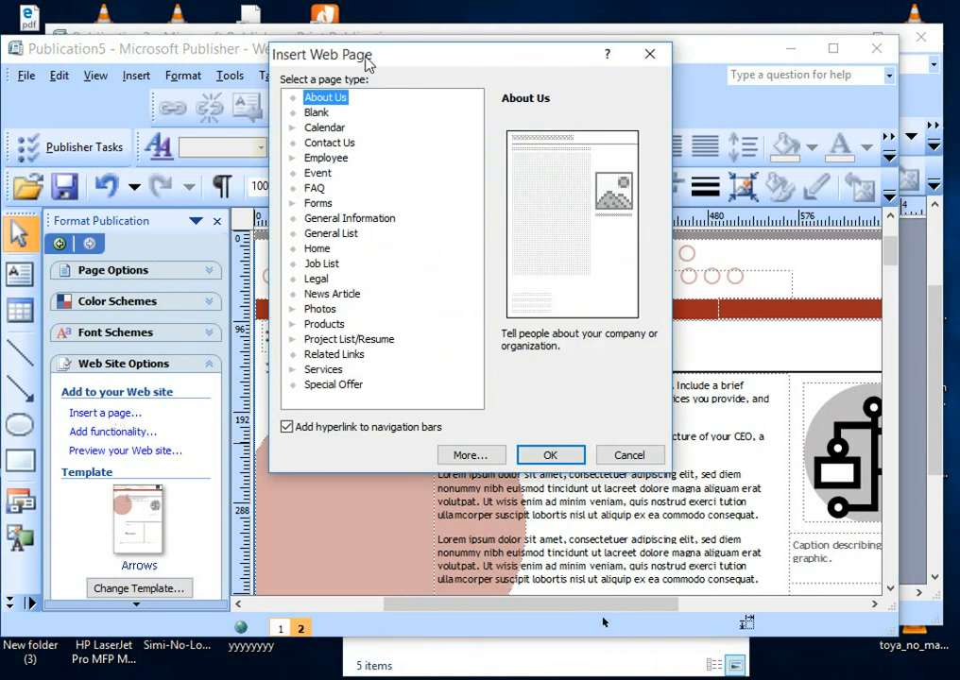
{"action": "double_click", "coordinate": [321, 129]}
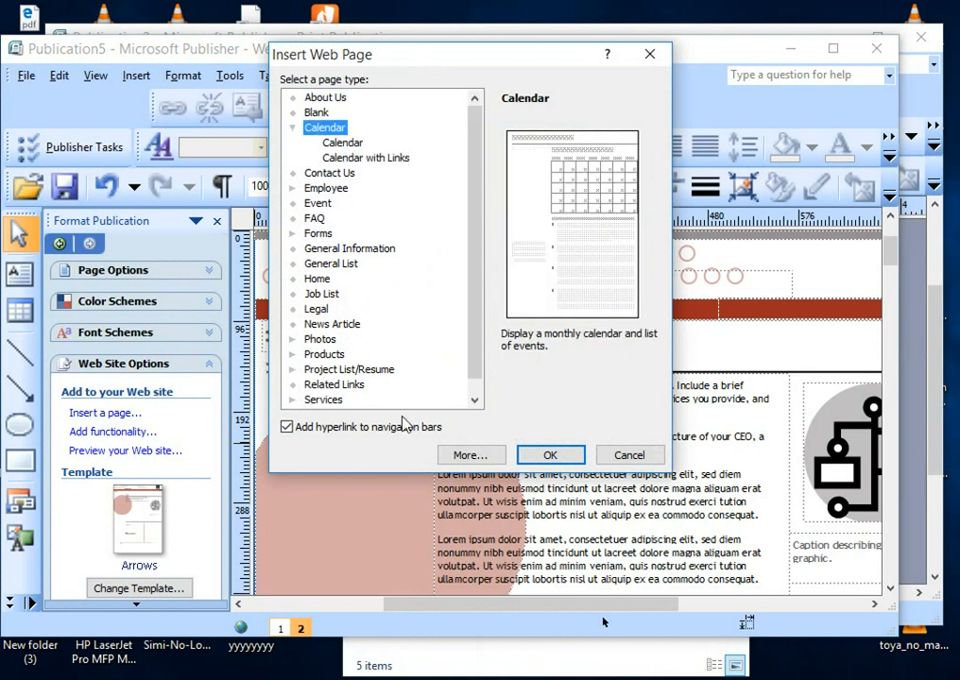
{"action": "left_click", "coordinate": [549, 455]}
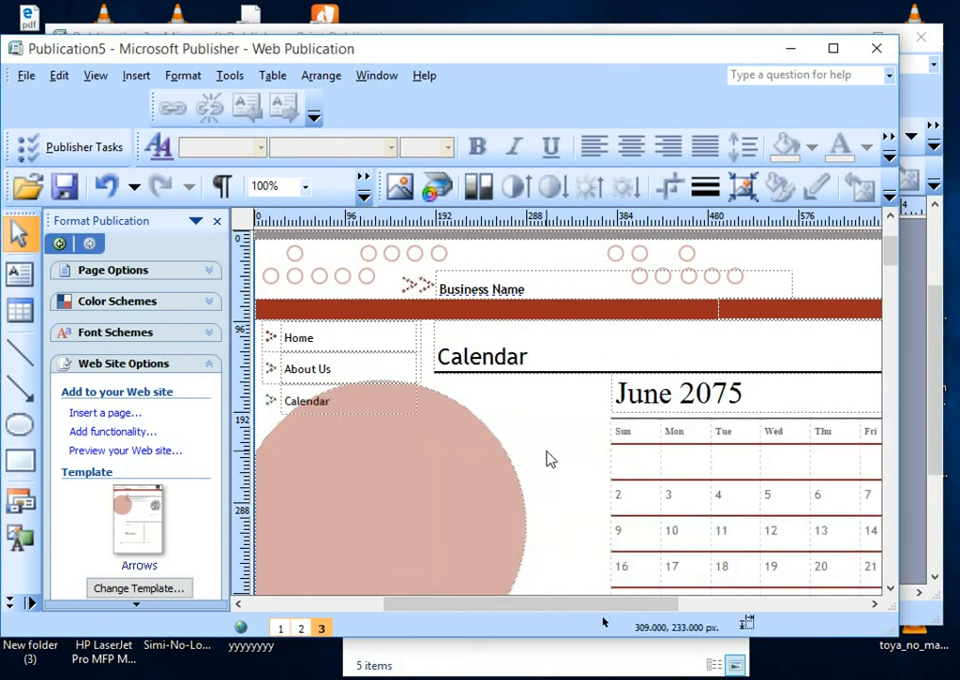
- Format the calendar's Sunday to Friday headings in Georgia, size 14, and widen the Sunday column so the table is about 406 px wide
{"action": "left_click", "coordinate": [616, 431]}
{"action": "left_click_drag", "start_coordinate": [616, 431], "coordinate": [869, 430]}
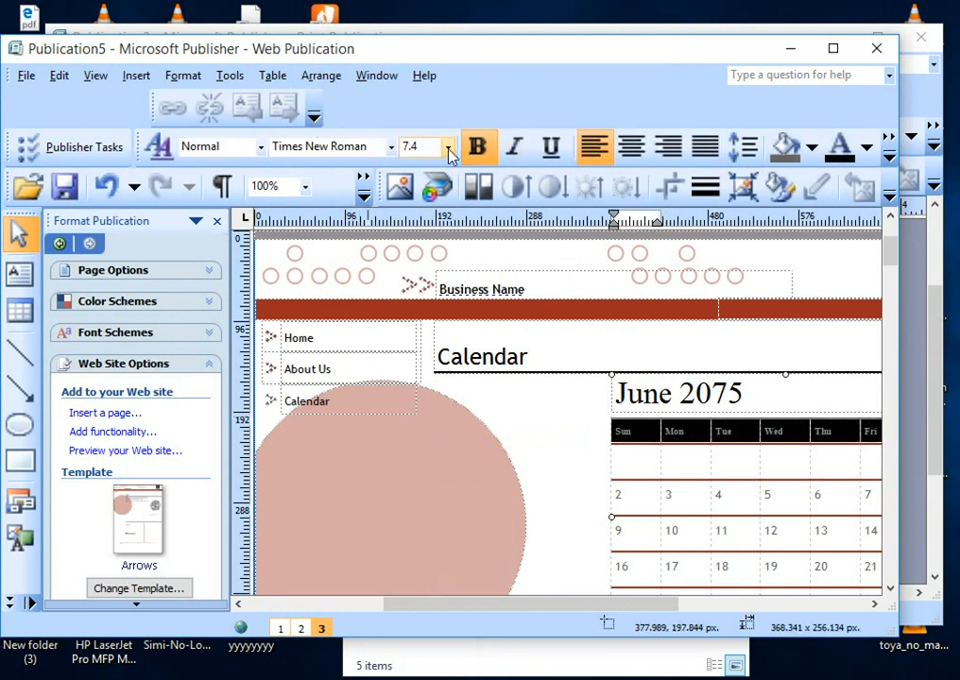
{"action": "left_click", "coordinate": [390, 149]}
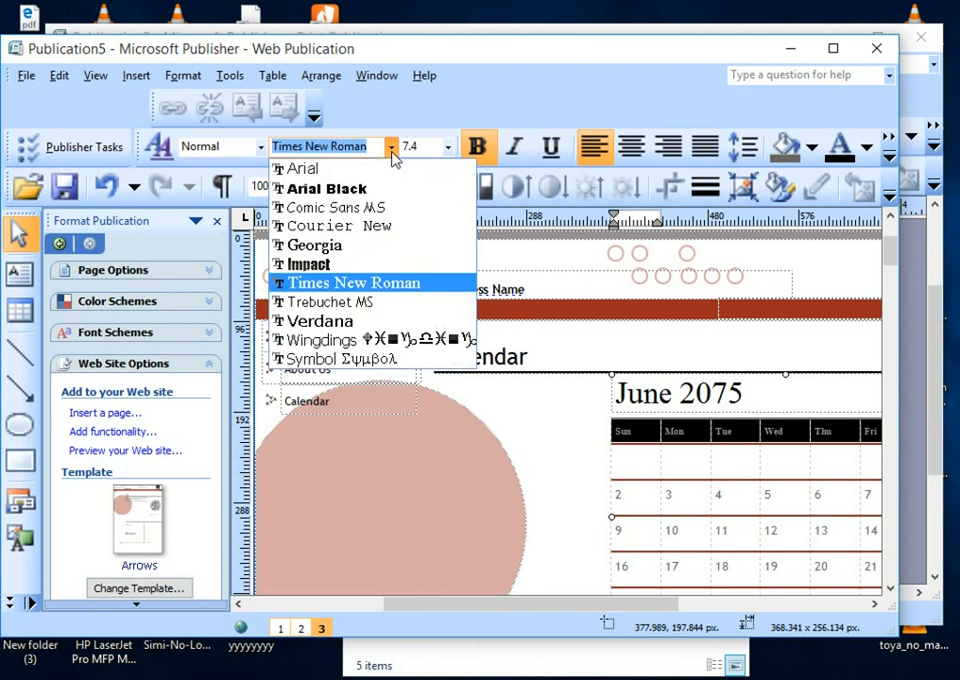
{"action": "left_click", "coordinate": [337, 248]}
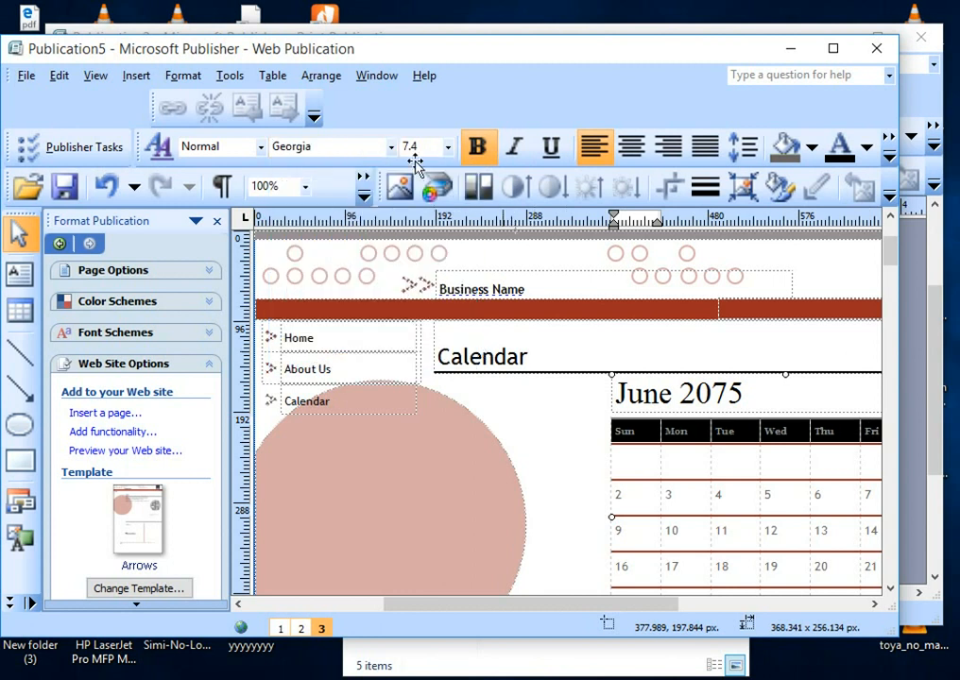
{"action": "left_click", "coordinate": [448, 149]}
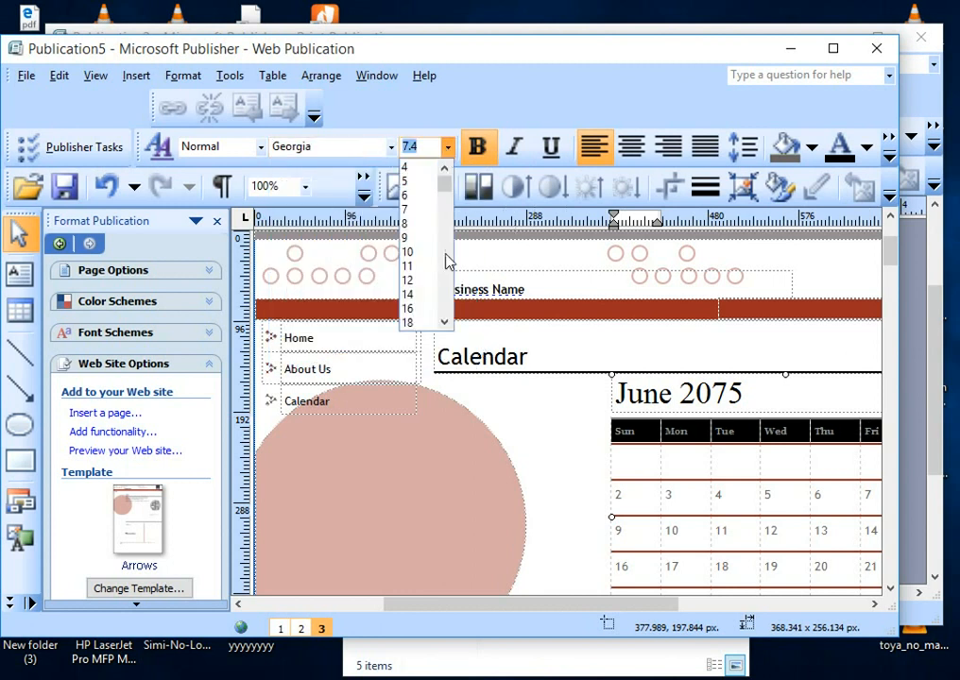
{"action": "left_click", "coordinate": [411, 295]}
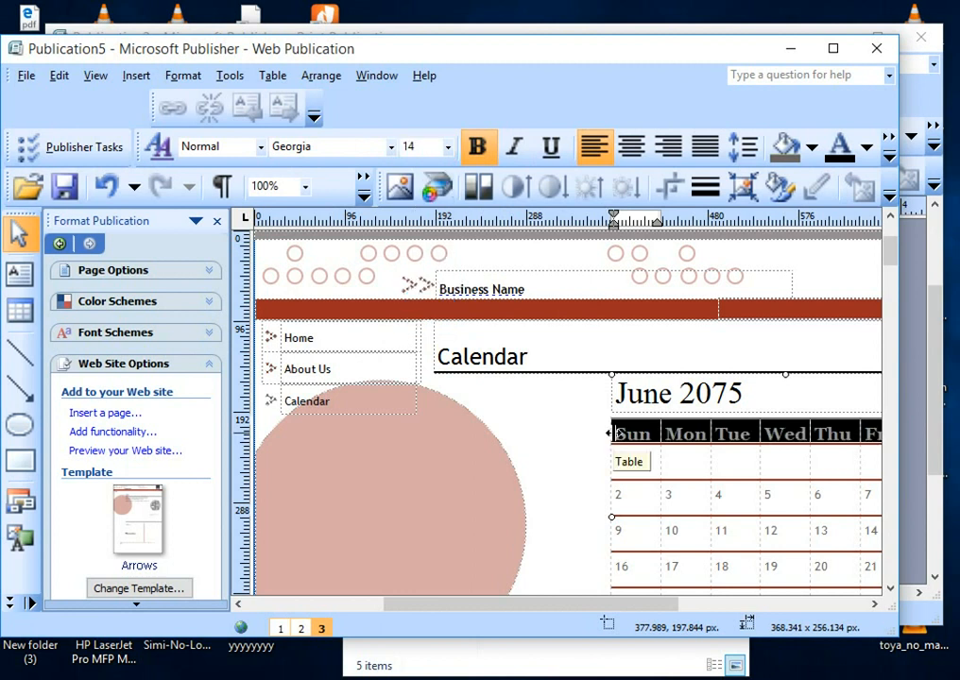
{"action": "left_click_drag", "start_coordinate": [615, 435], "coordinate": [576, 433]}
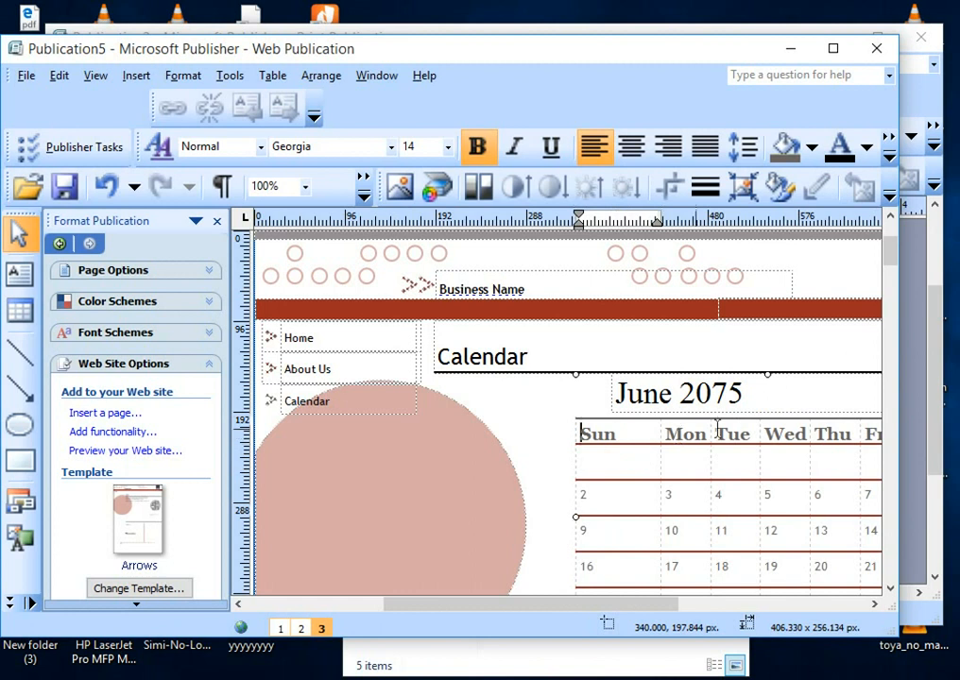
- Set the calendar's Fri and Sat headings to size 16 and narrow the Sunday column so the table is about 364 px wide
{"action": "left_click", "coordinate": [874, 603]}
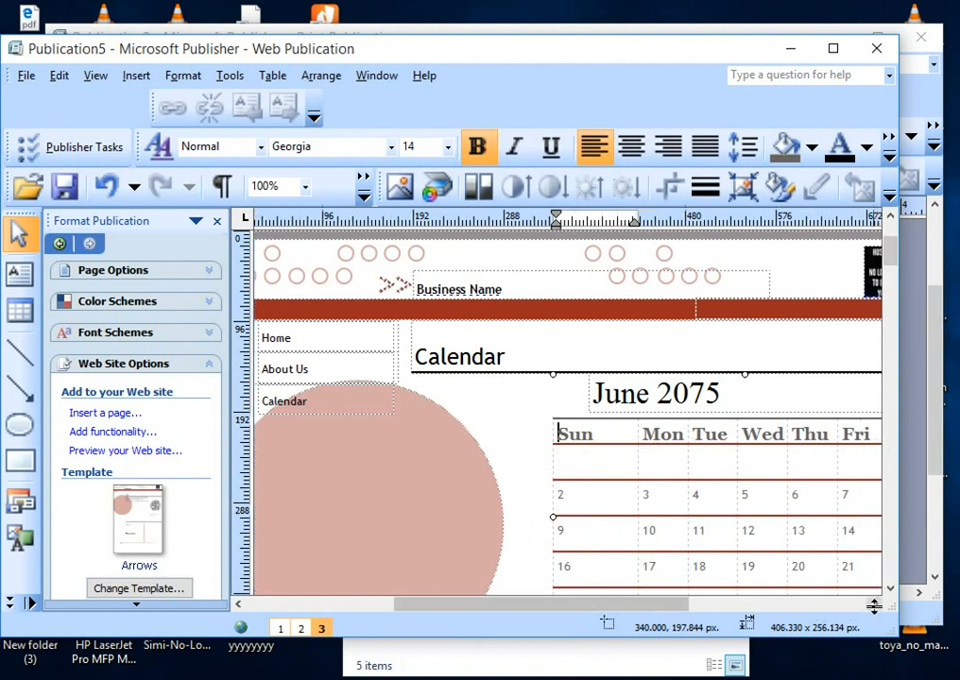
{"action": "left_click", "coordinate": [874, 605]}
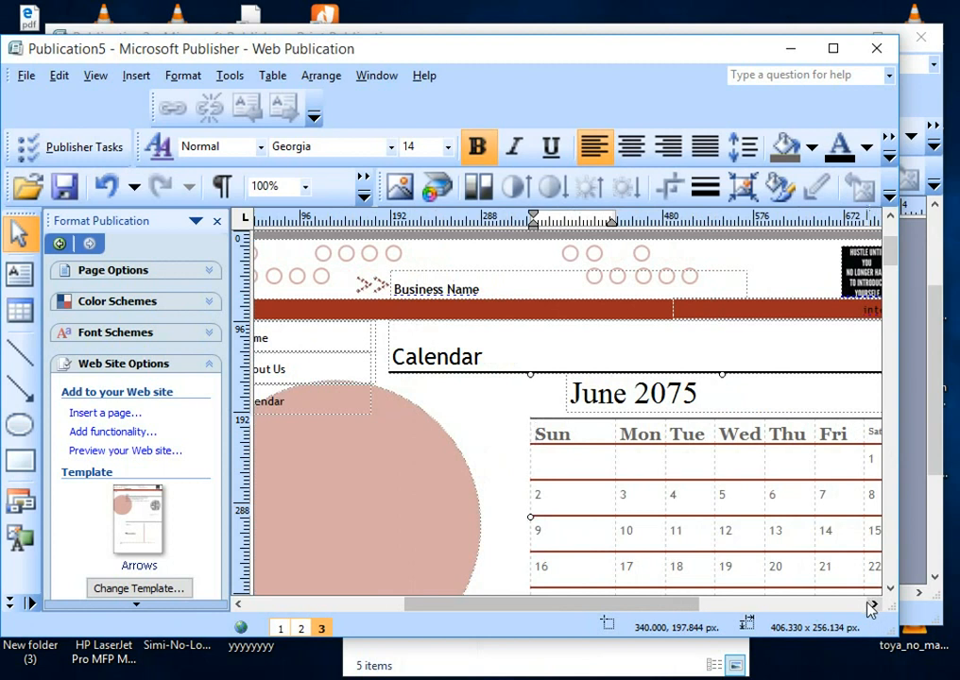
{"action": "left_click", "coordinate": [870, 605]}
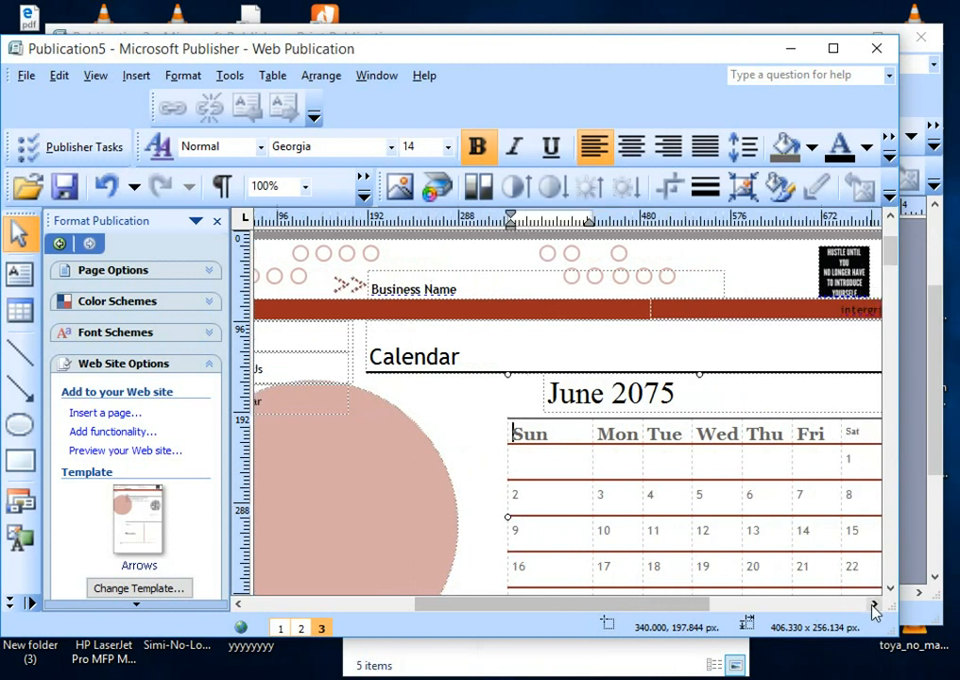
{"action": "left_click", "coordinate": [871, 605]}
{"action": "left_click", "coordinate": [871, 605]}
{"action": "left_click", "coordinate": [872, 604]}
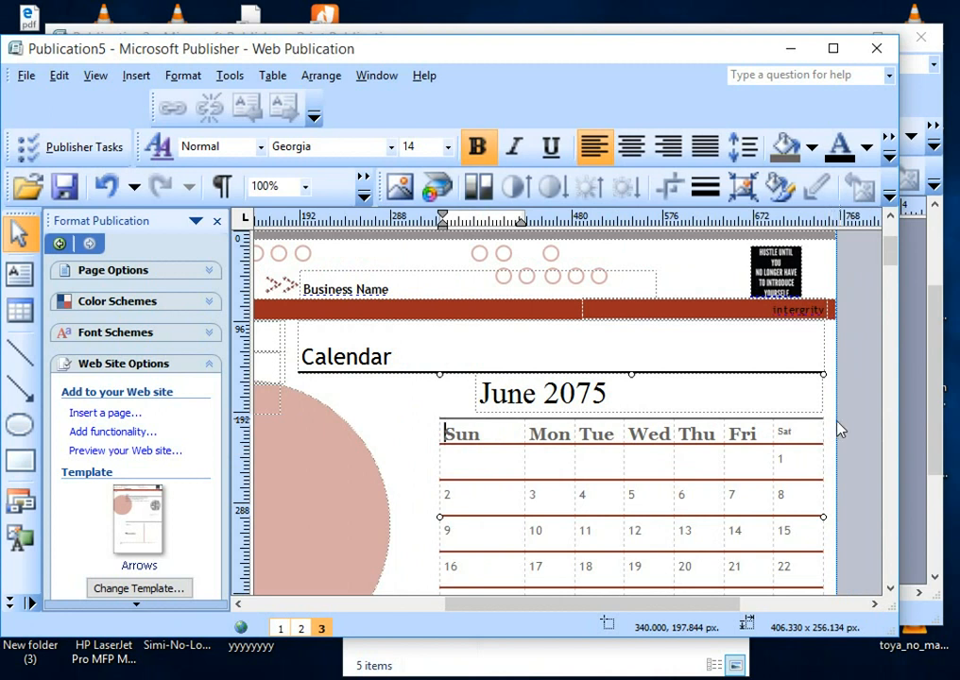
{"action": "left_click_drag", "start_coordinate": [784, 431], "coordinate": [739, 440]}
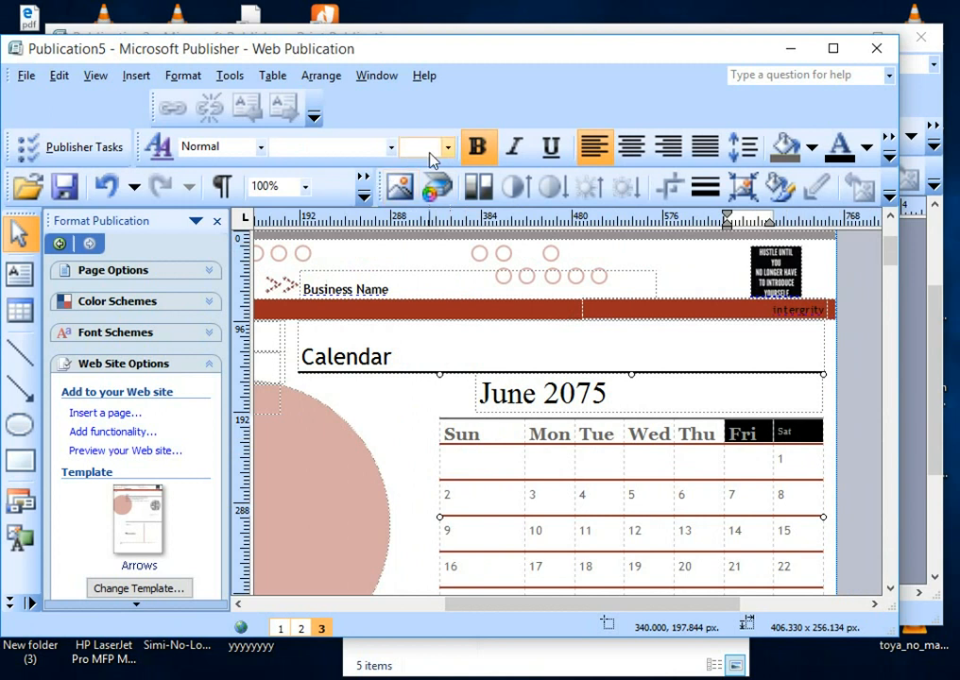
{"action": "left_click", "coordinate": [447, 147]}
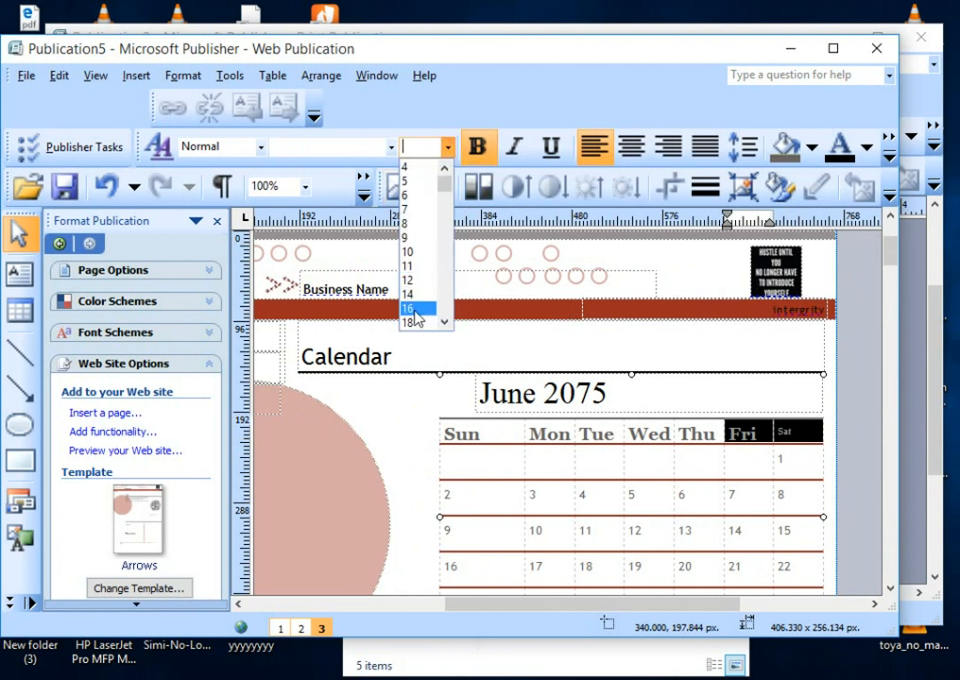
{"action": "left_click", "coordinate": [413, 309]}
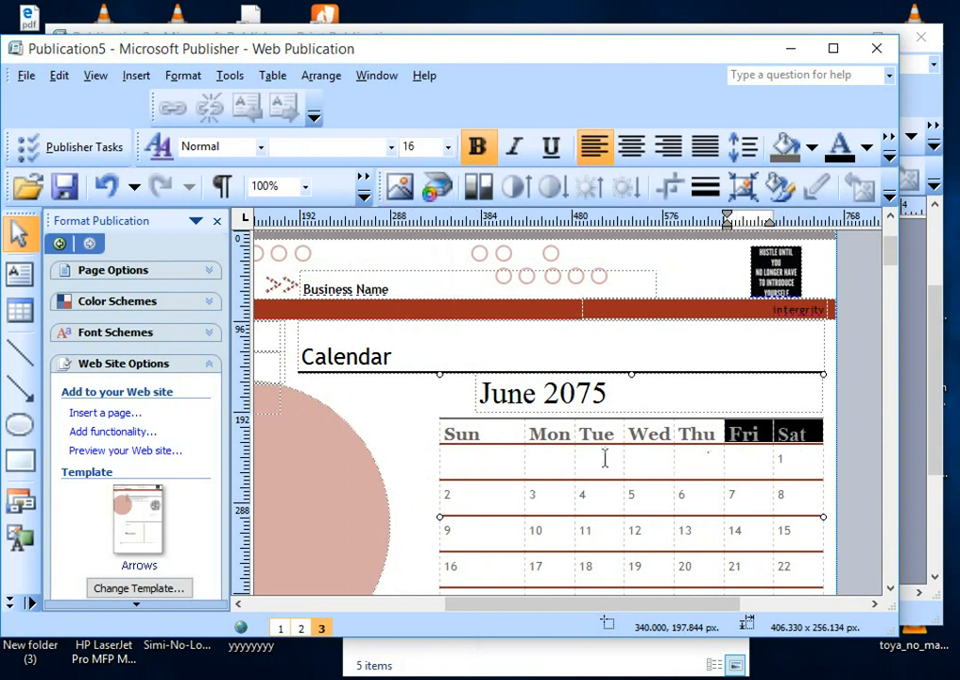
{"action": "left_click", "coordinate": [461, 459]}
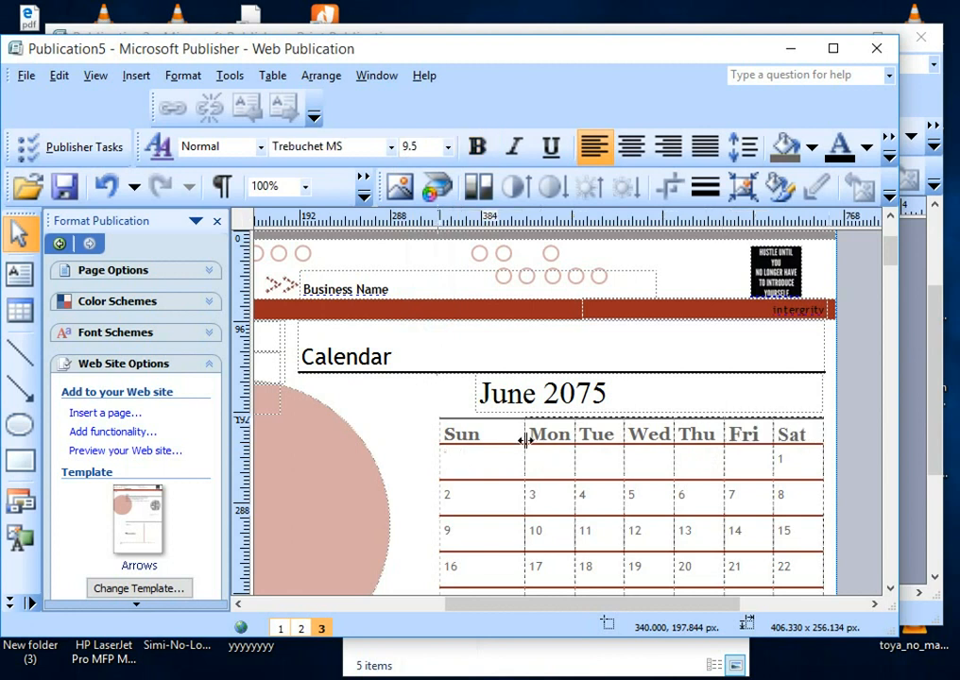
{"action": "left_click_drag", "start_coordinate": [525, 440], "coordinate": [485, 449]}
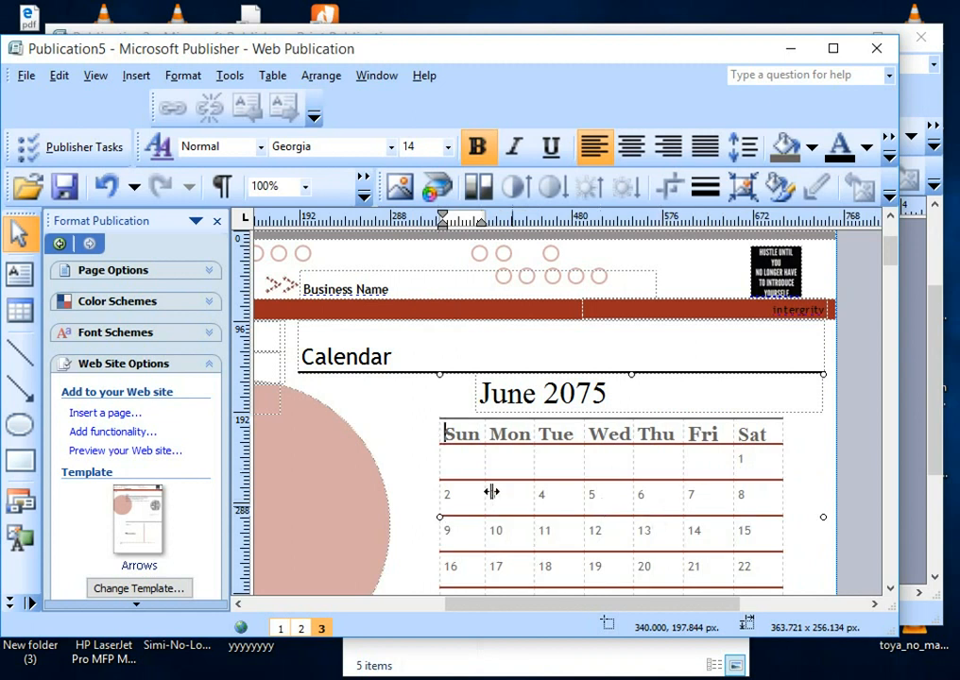
- Set the font size of all date cells below the calendar's weekday headings to 16
{"action": "left_click_drag", "start_coordinate": [599, 459], "coordinate": [743, 590]}
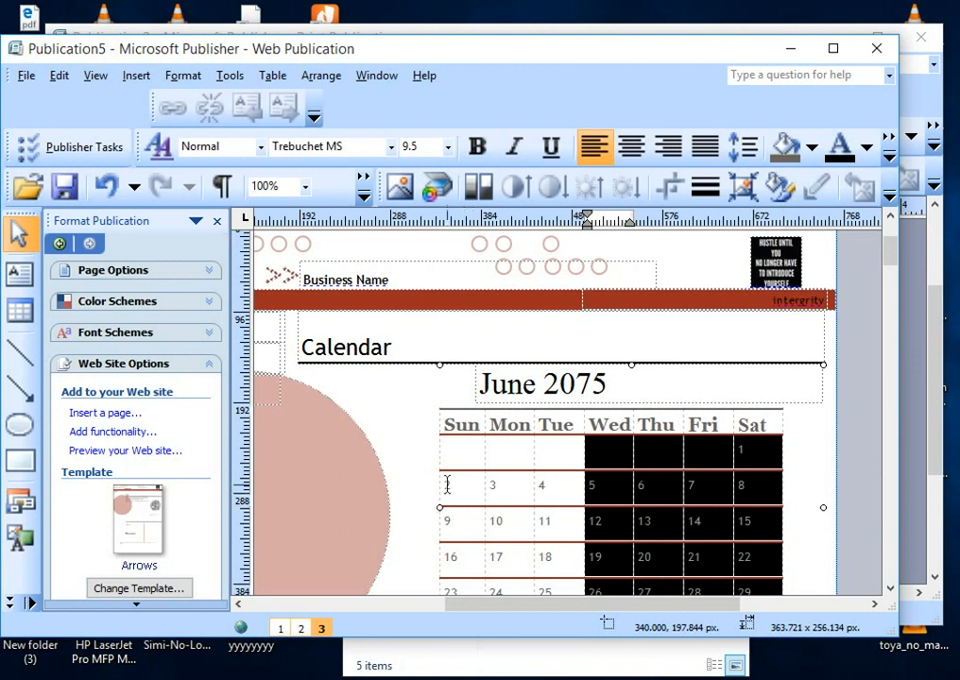
{"action": "left_click", "coordinate": [448, 453]}
{"action": "left_click_drag", "start_coordinate": [629, 496], "coordinate": [761, 522]}
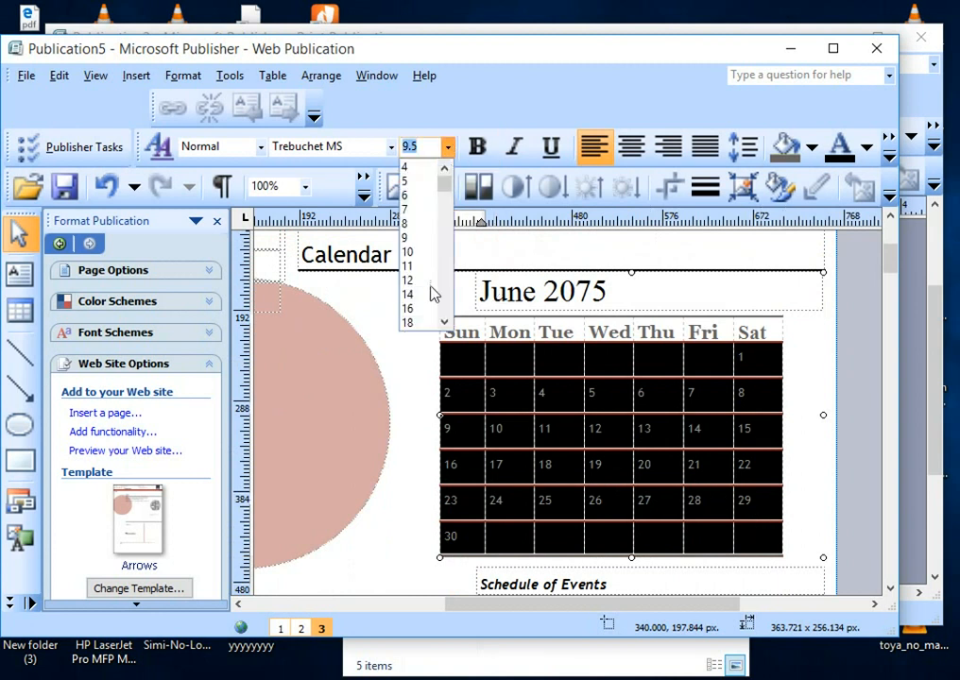
{"action": "left_click", "coordinate": [409, 308]}
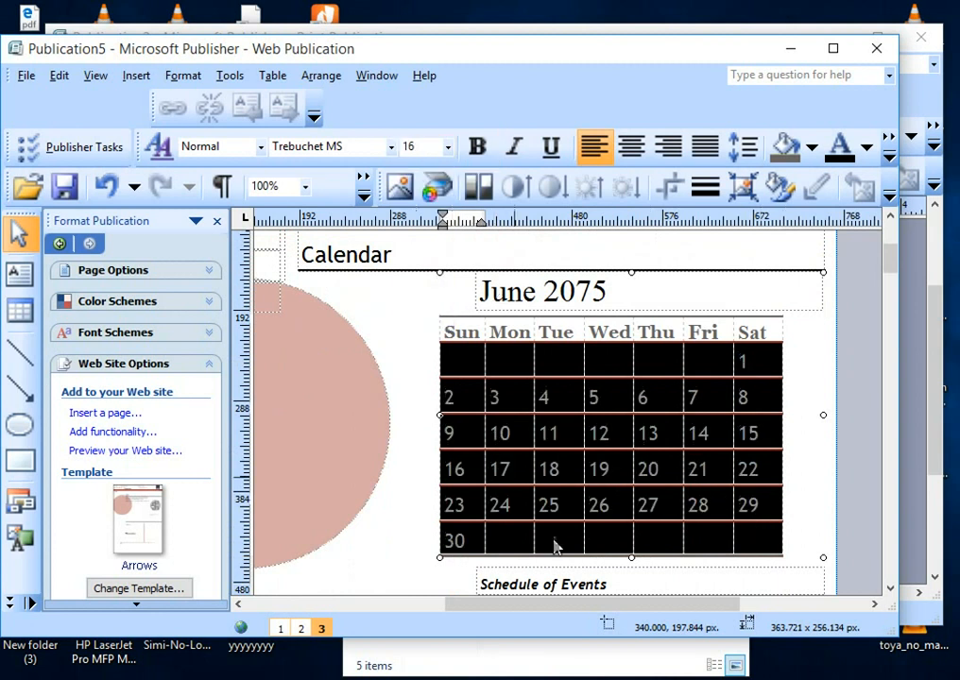
{"action": "left_click", "coordinate": [548, 506]}
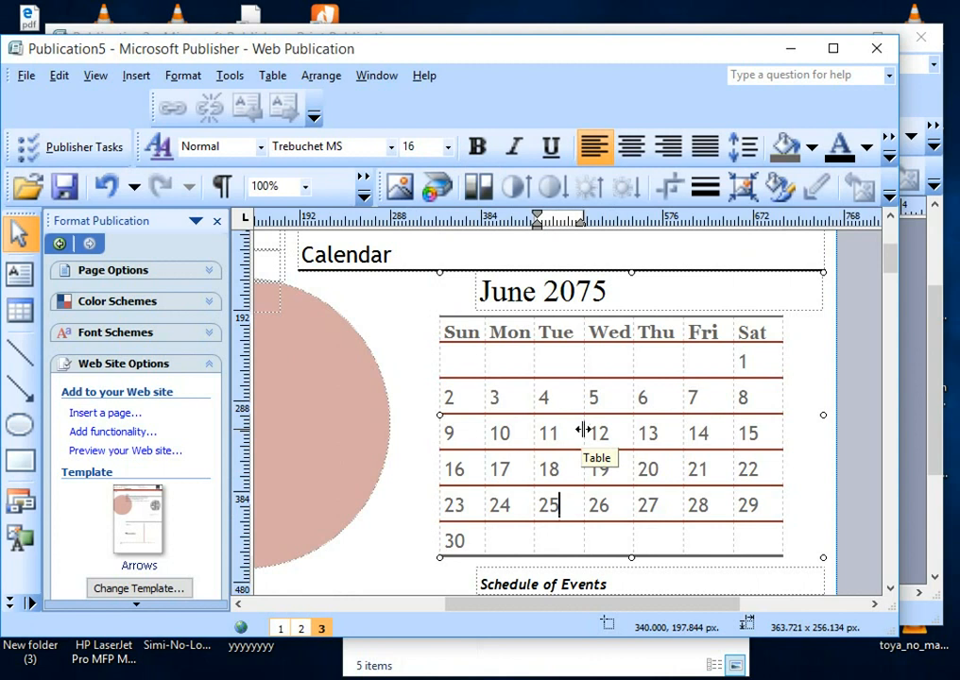
- Color the dates 11, 28 and 24 in the calendar with the scheme's orange font color
{"action": "double_click", "coordinate": [551, 431]}
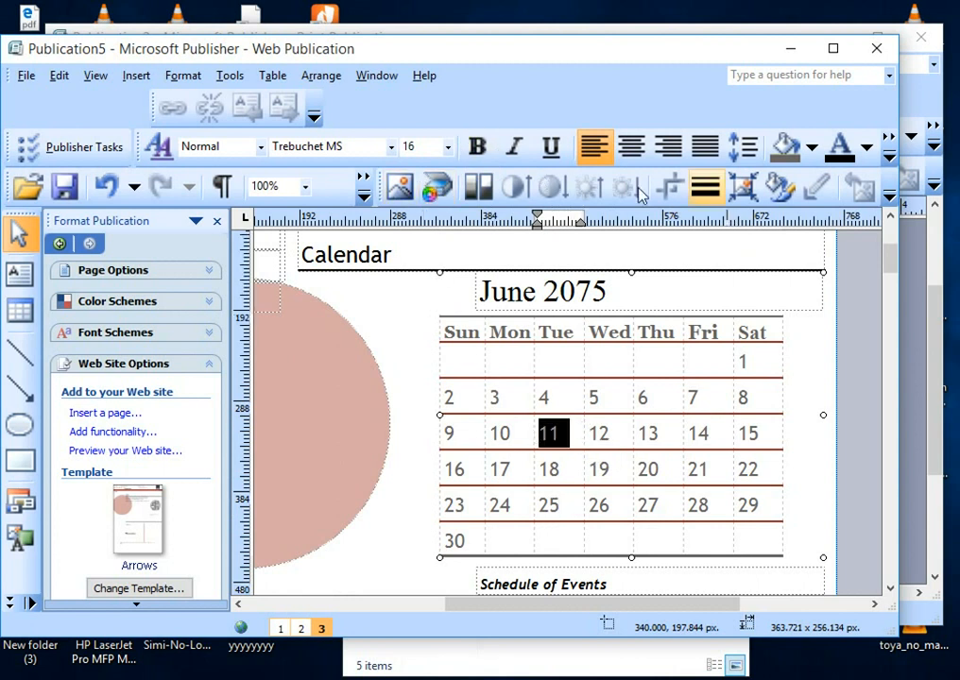
{"action": "left_click", "coordinate": [865, 147]}
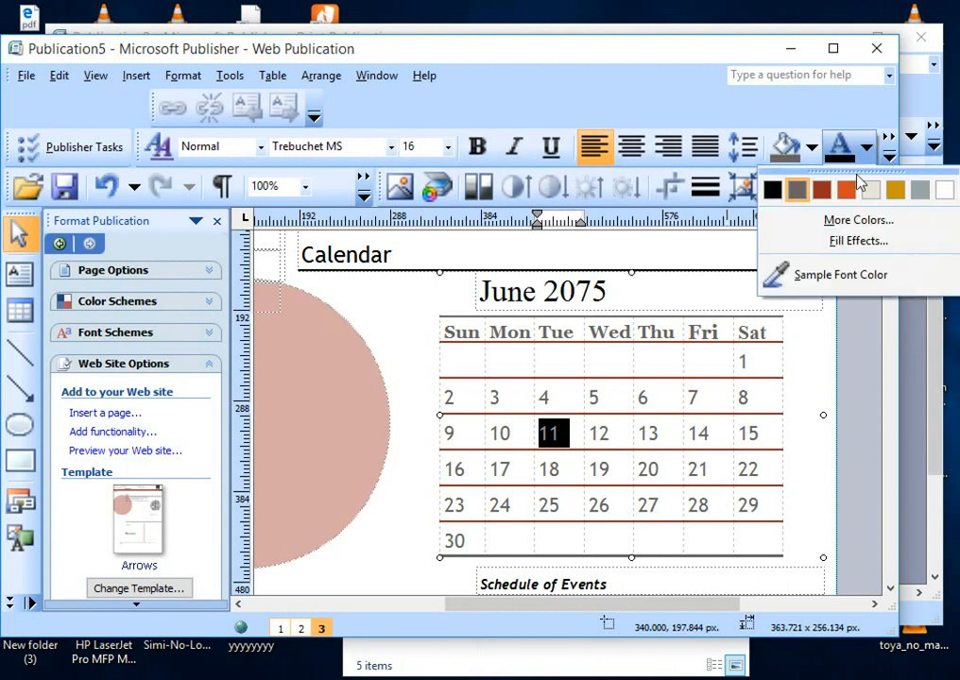
{"action": "left_click", "coordinate": [845, 190]}
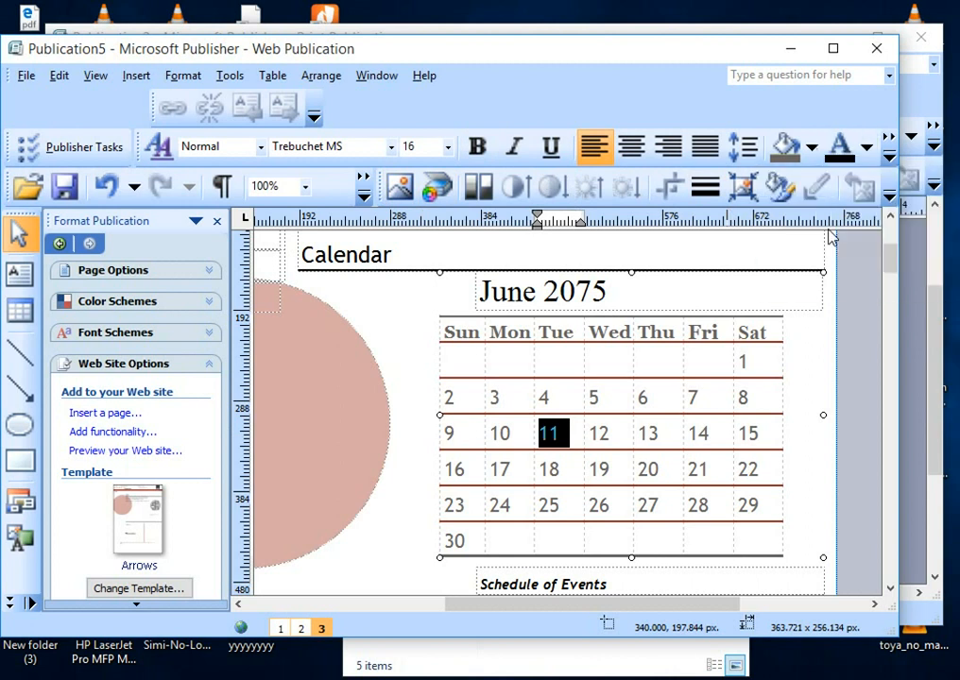
{"action": "double_click", "coordinate": [703, 506]}
{"action": "left_click", "coordinate": [864, 149]}
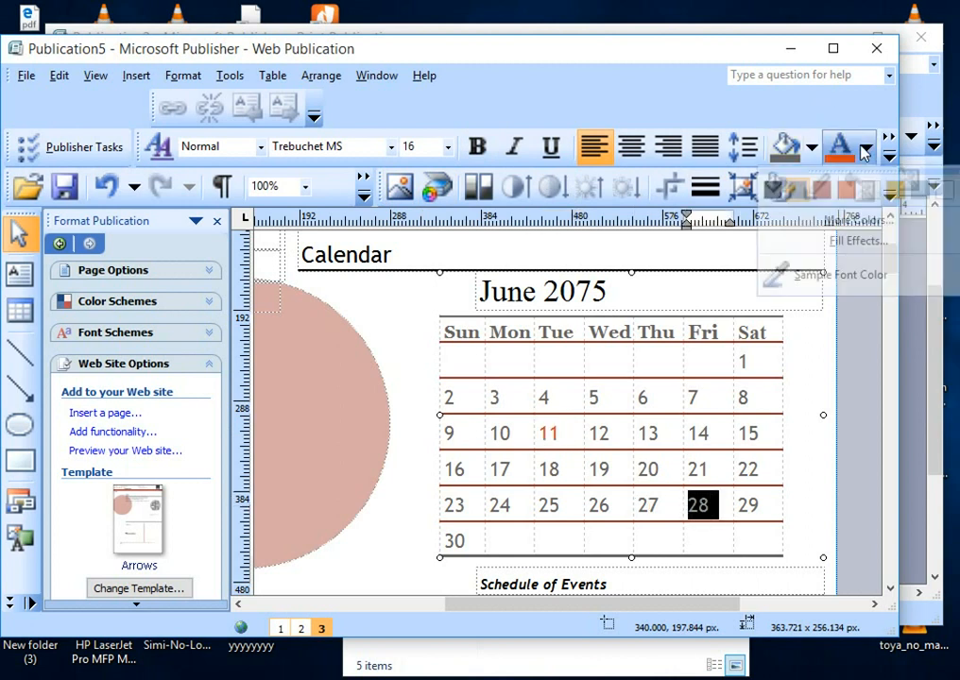
{"action": "left_click", "coordinate": [846, 190]}
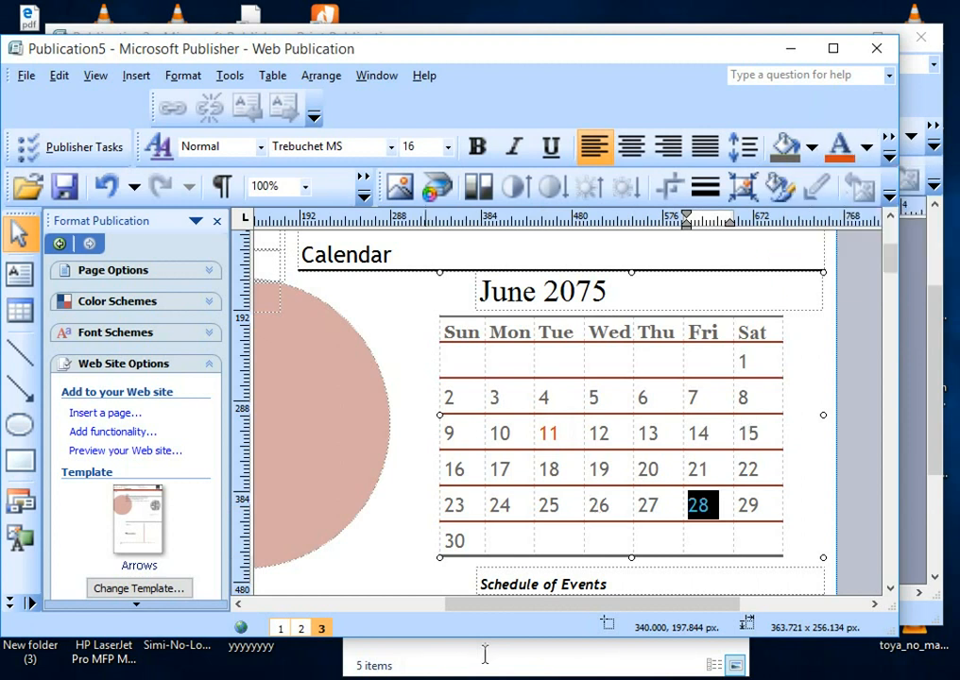
{"action": "double_click", "coordinate": [502, 505]}
{"action": "left_click", "coordinate": [838, 150]}
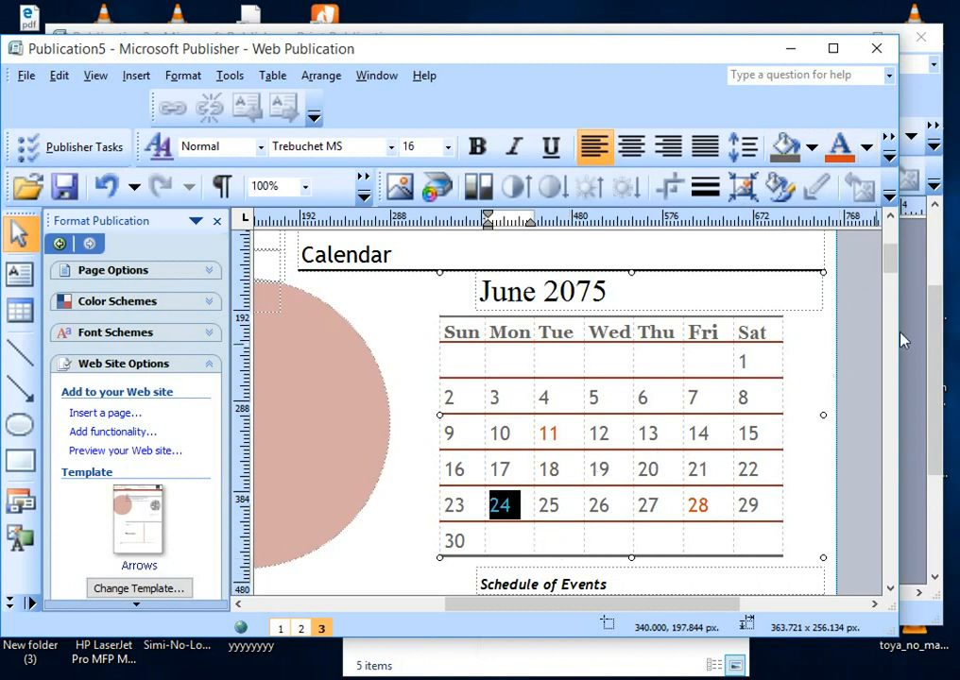
- Pull the first event's placeholder text under Schedule of Events out into a separate text box at about 448, 507 px
{"action": "mouse_move", "coordinate": [892, 259]}
{"action": "left_mouse_down"}
{"action": "mouse_move", "coordinate": [893, 283]}
{"action": "mouse_move", "coordinate": [895, 270]}
{"action": "left_mouse_up"}
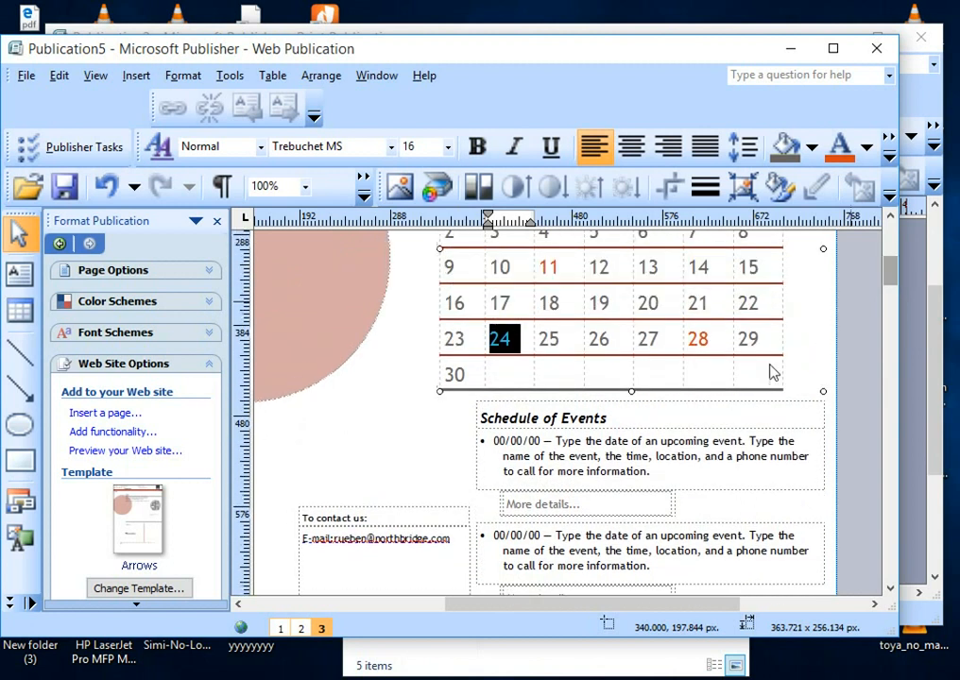
{"action": "left_click", "coordinate": [543, 442]}
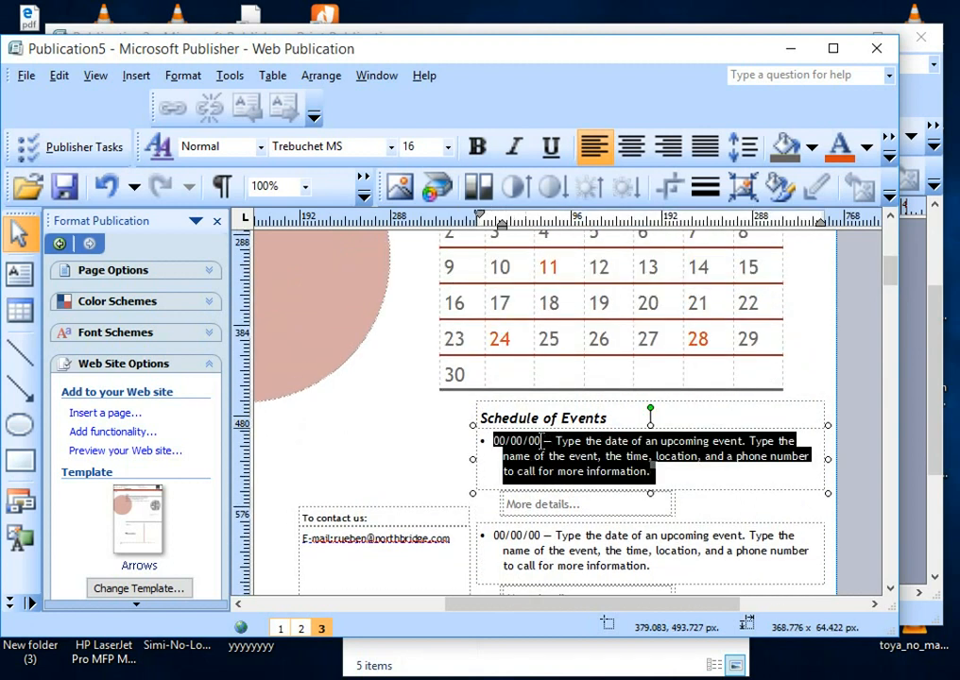
{"action": "left_click_drag", "start_coordinate": [541, 442], "coordinate": [561, 455]}
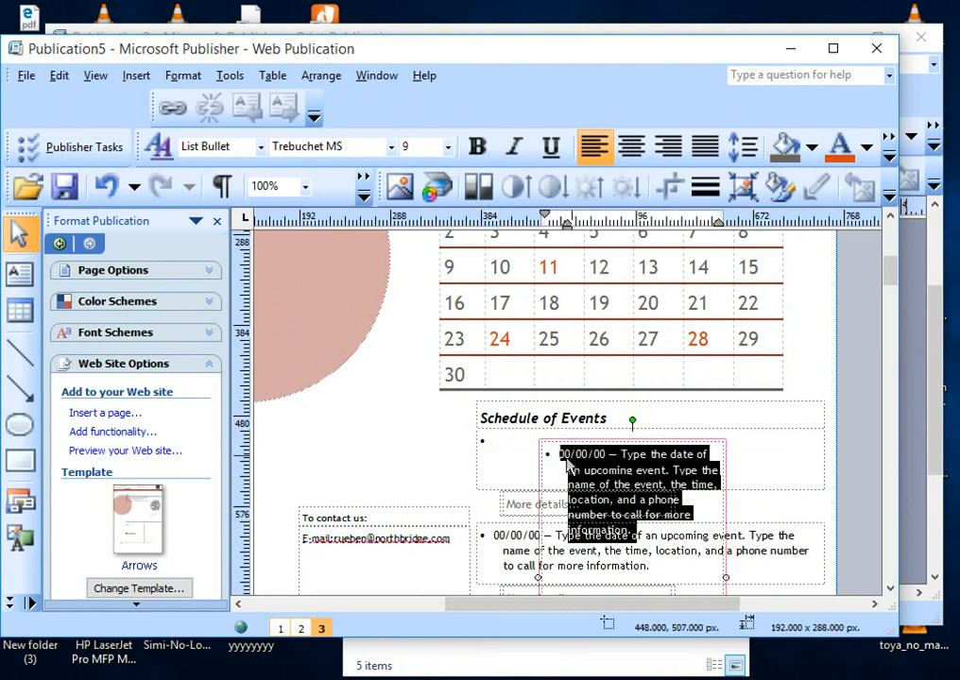
{"action": "left_click", "coordinate": [569, 456]}
{"action": "left_click", "coordinate": [568, 455]}
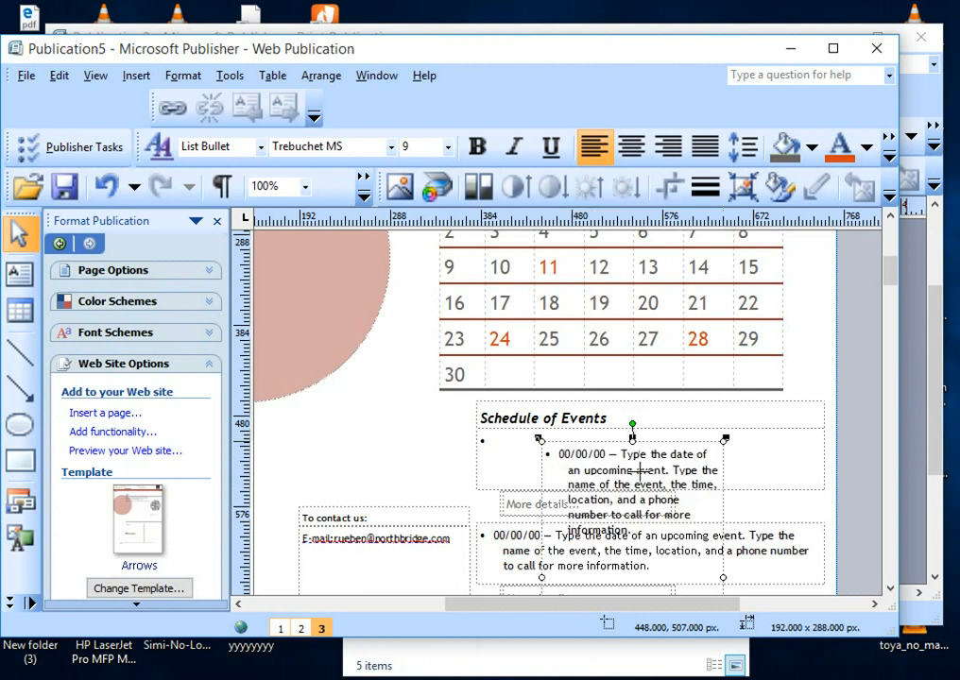
- Move the separated event text box to about 352, 492 px, just under the Schedule of Events heading, and resize it to about 352 x 60 px
{"action": "left_click_drag", "start_coordinate": [634, 439], "coordinate": [507, 425]}
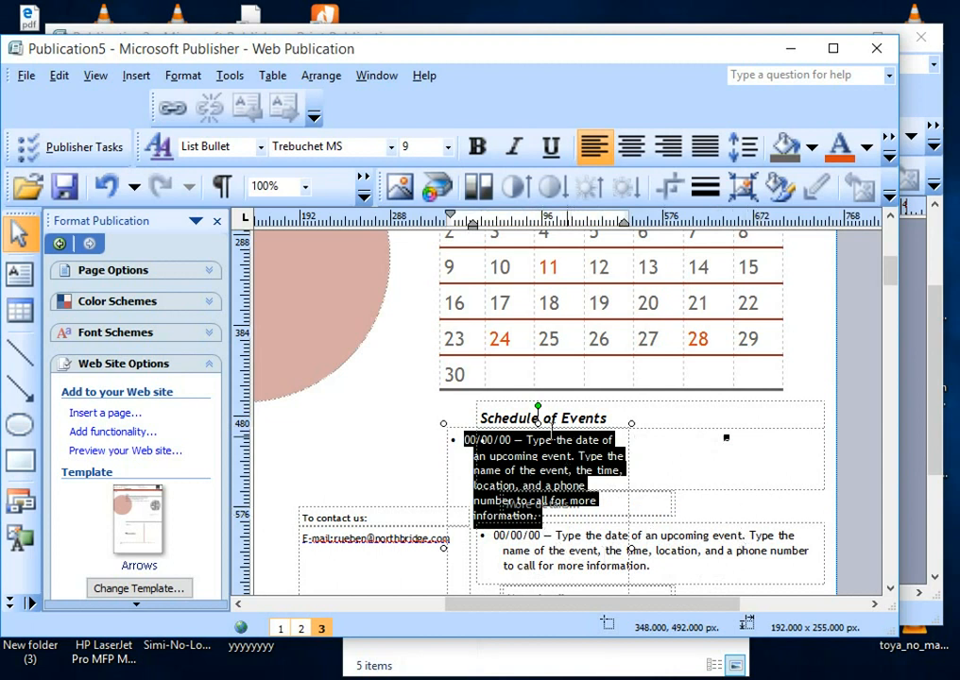
{"action": "mouse_move", "coordinate": [538, 425]}
{"action": "left_mouse_down"}
{"action": "mouse_move", "coordinate": [539, 487]}
{"action": "mouse_move", "coordinate": [549, 490]}
{"action": "mouse_move", "coordinate": [532, 501]}
{"action": "mouse_move", "coordinate": [539, 439]}
{"action": "left_mouse_up"}
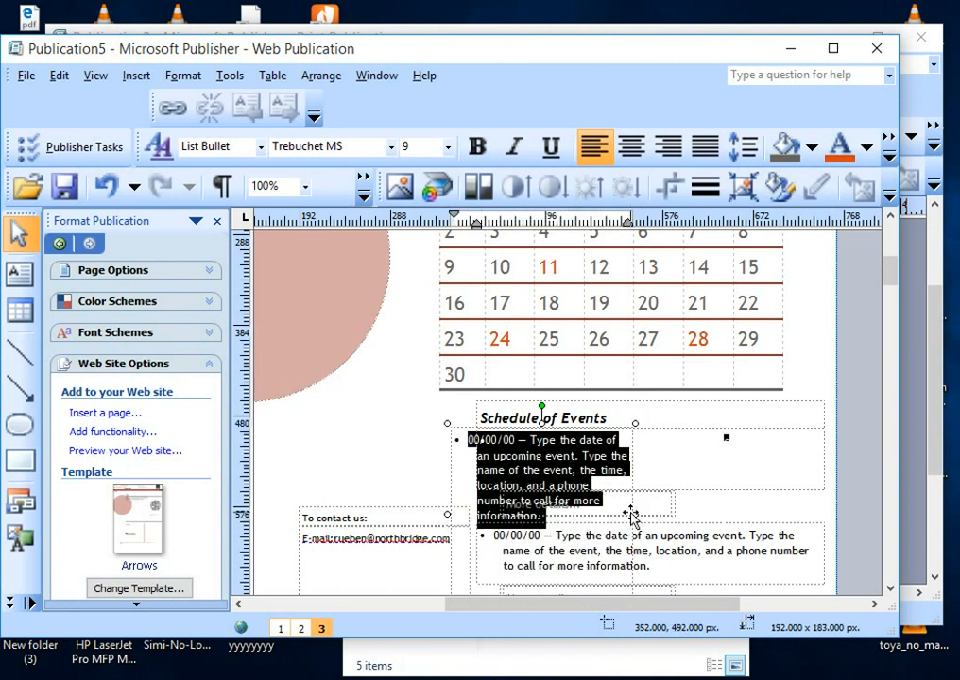
{"action": "left_click_drag", "start_coordinate": [633, 515], "coordinate": [798, 475]}
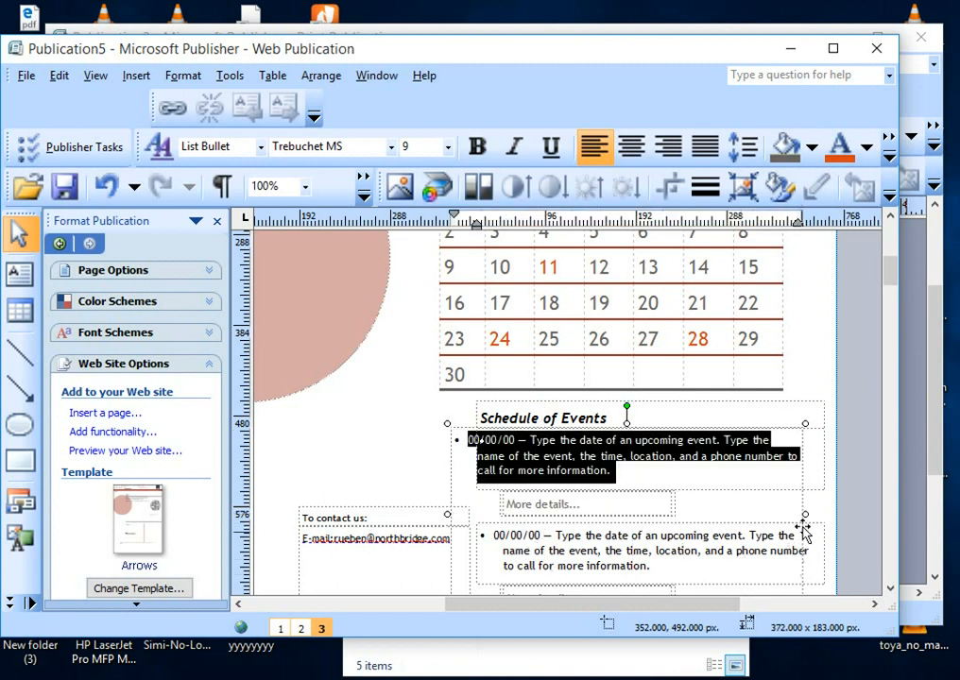
{"action": "left_click_drag", "start_coordinate": [804, 514], "coordinate": [800, 541]}
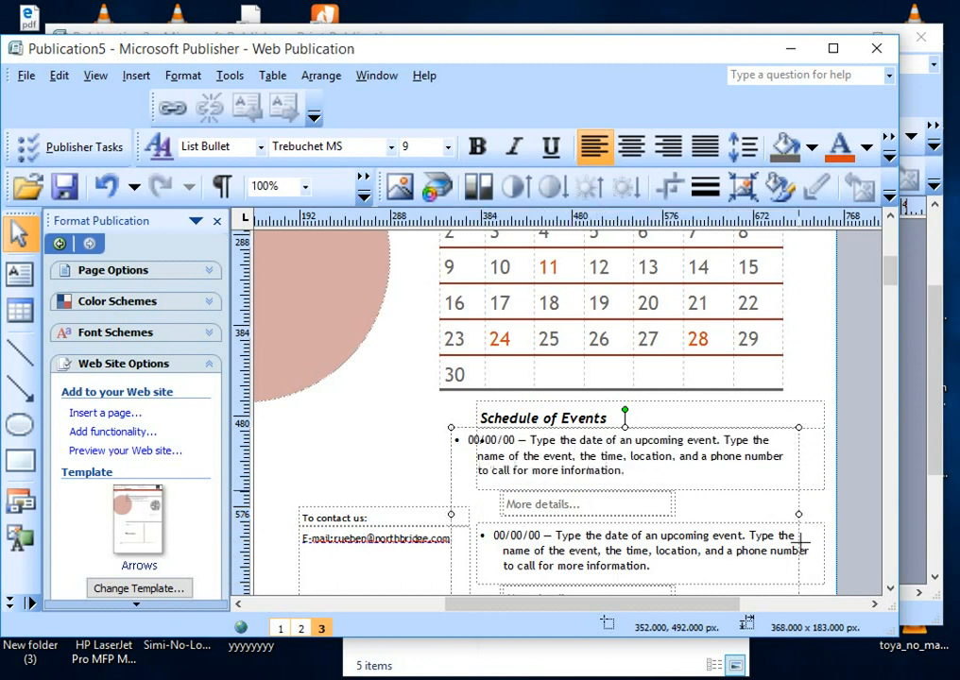
{"action": "scroll", "coordinate": [692, 519], "scroll_direction": "down", "scroll_amount": 1}
{"action": "scroll", "coordinate": [690, 520], "scroll_direction": "down", "scroll_amount": 1}
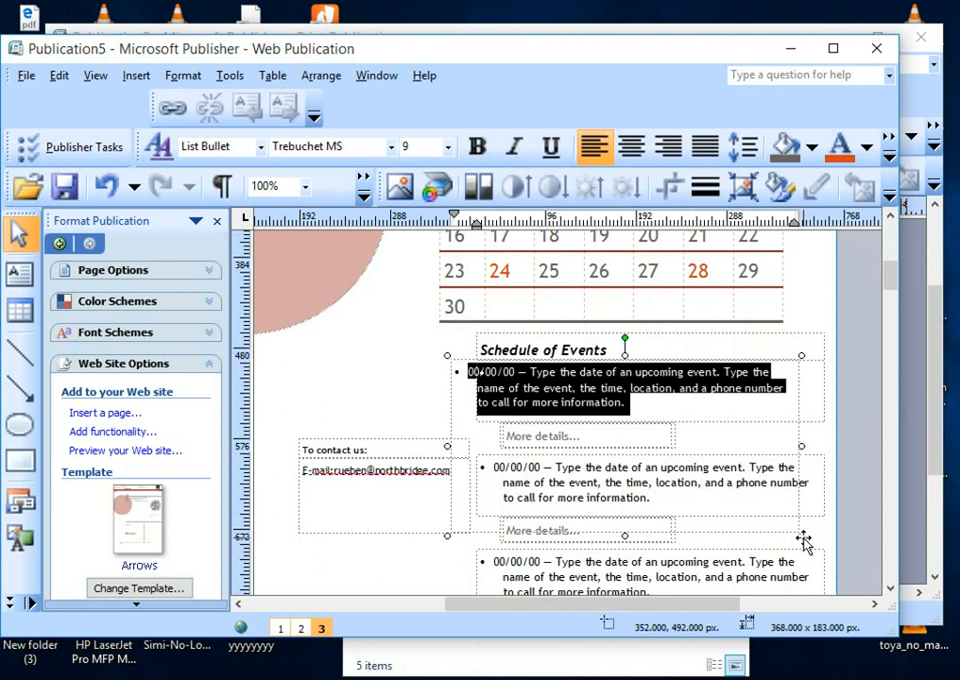
{"action": "left_click_drag", "start_coordinate": [802, 537], "coordinate": [784, 418]}
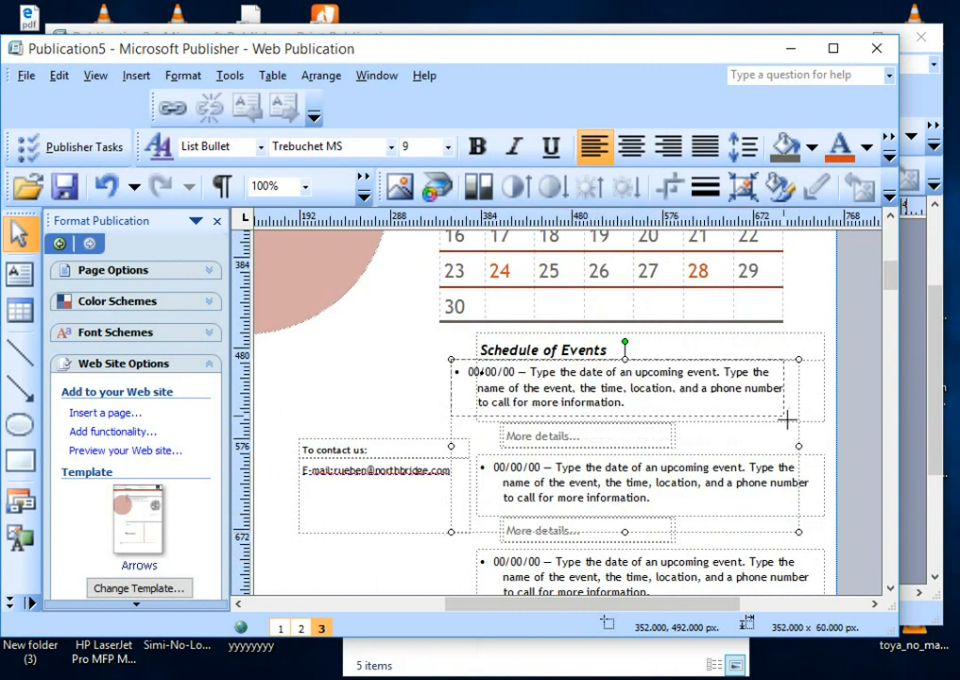
- Change the font of the first event's text under the Schedule of Events heading to Verdana
{"action": "triple_click", "coordinate": [606, 399]}
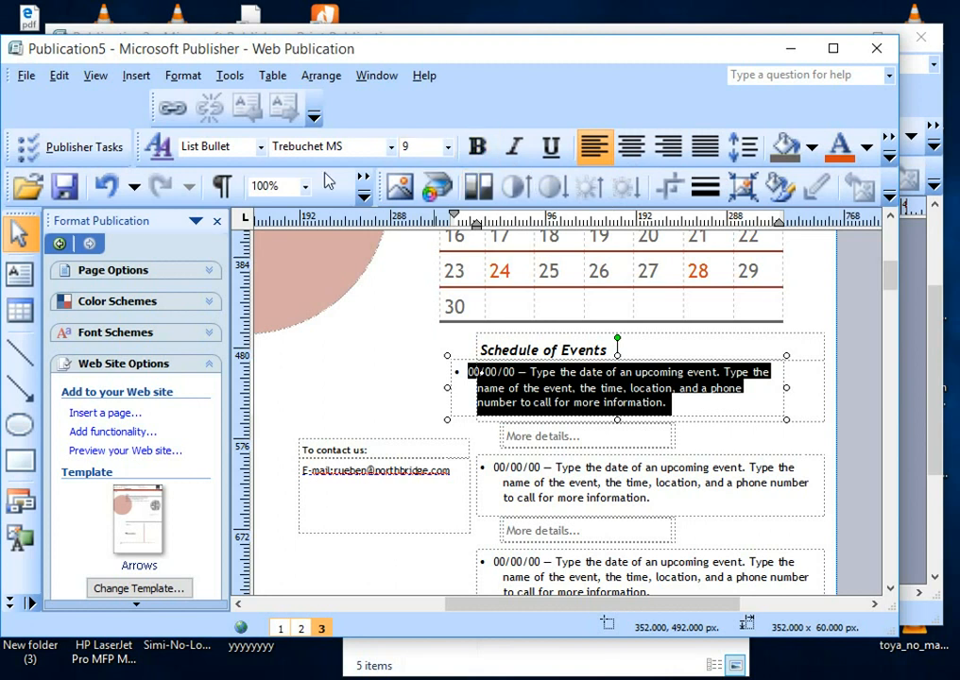
{"action": "left_click", "coordinate": [397, 149]}
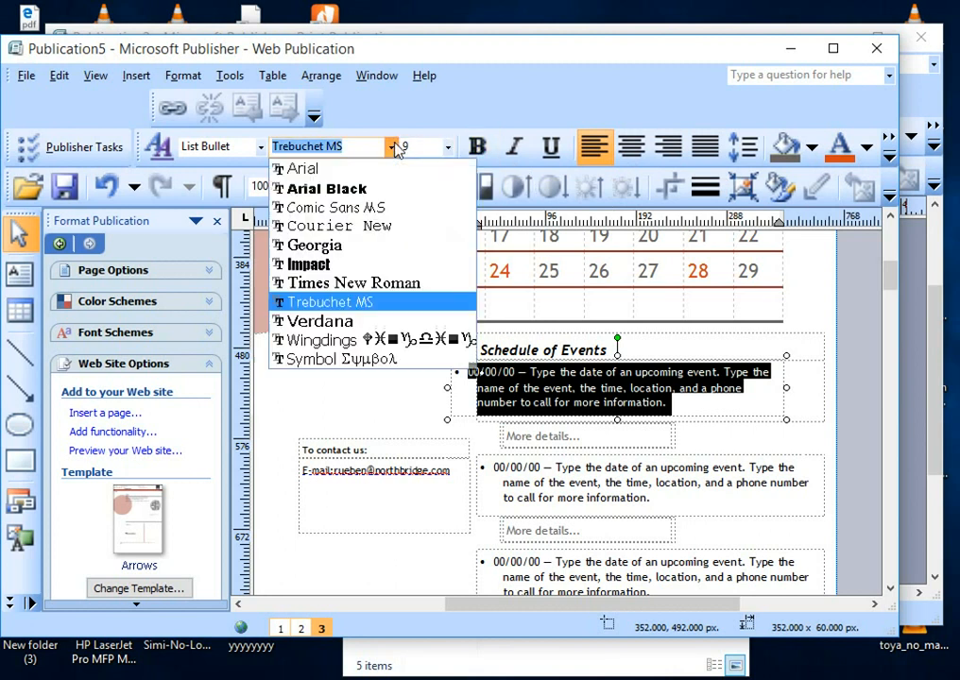
{"action": "left_click", "coordinate": [368, 267]}
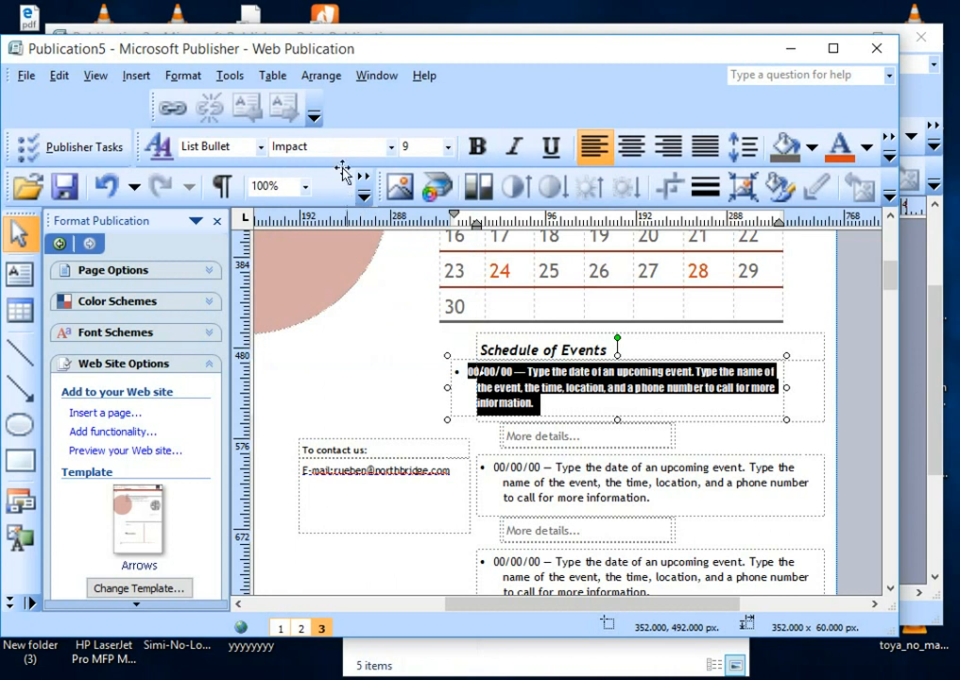
{"action": "left_click", "coordinate": [391, 149]}
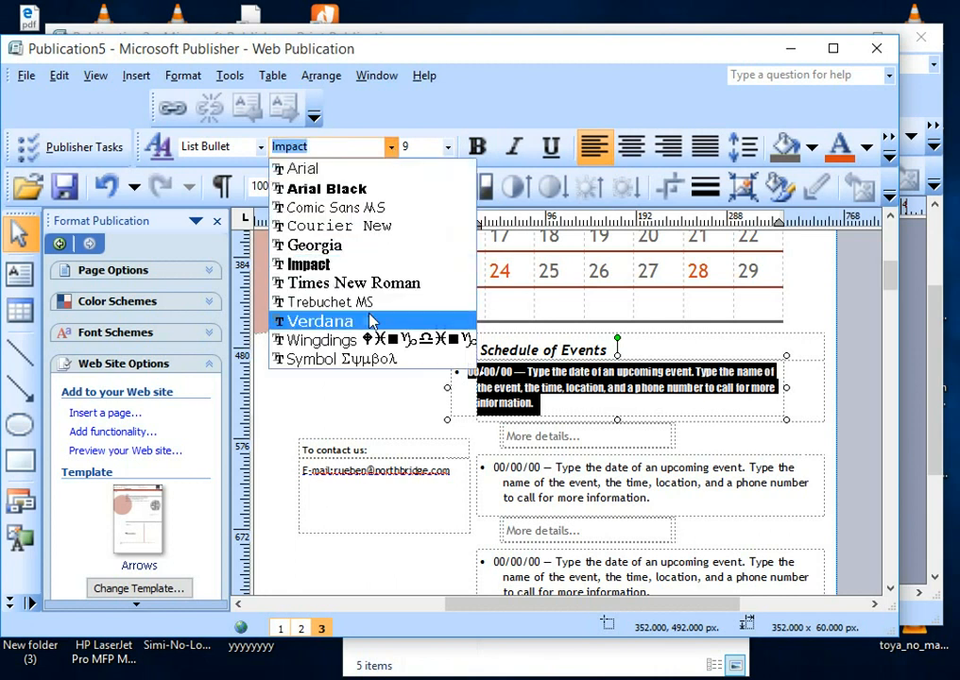
{"action": "left_click", "coordinate": [369, 321]}
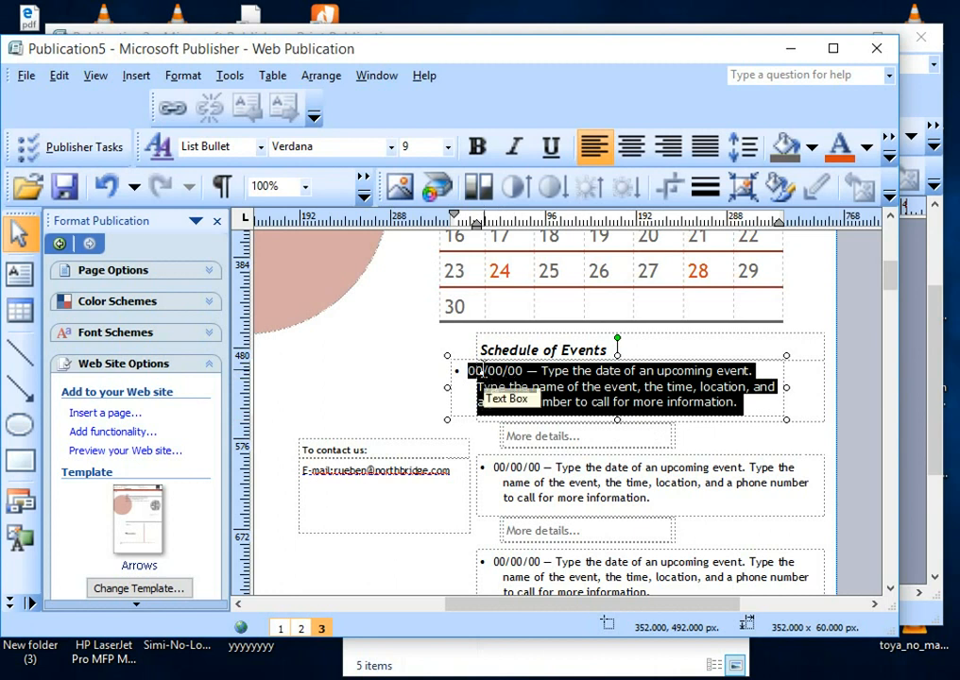
{"action": "left_click", "coordinate": [769, 405]}
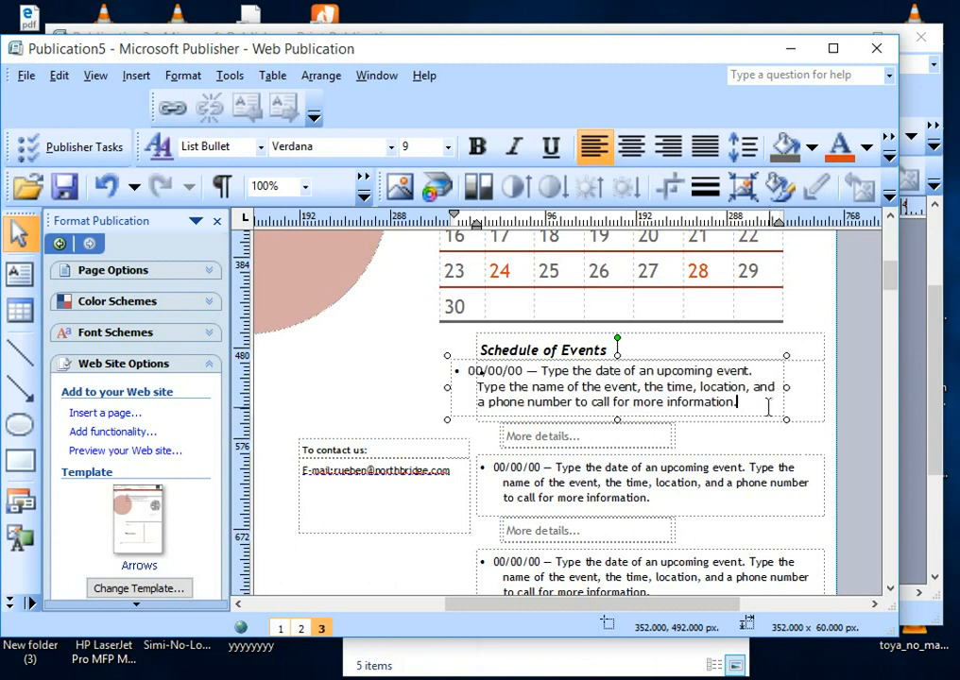
- Move the first event's text box down to about 352, 568 px
{"action": "triple_click", "coordinate": [495, 369]}
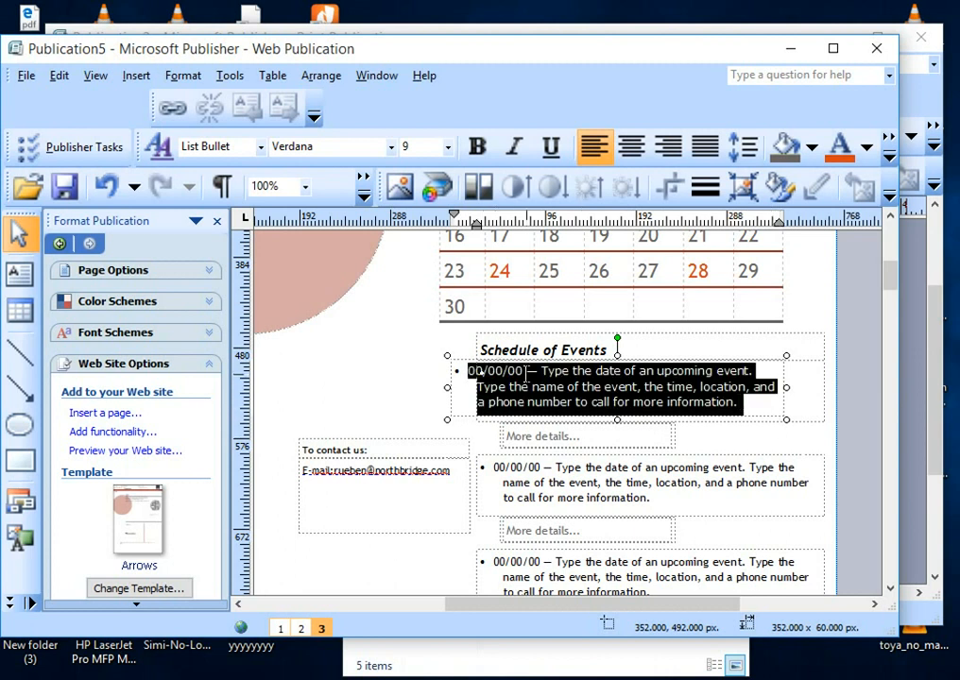
{"action": "left_click", "coordinate": [759, 404]}
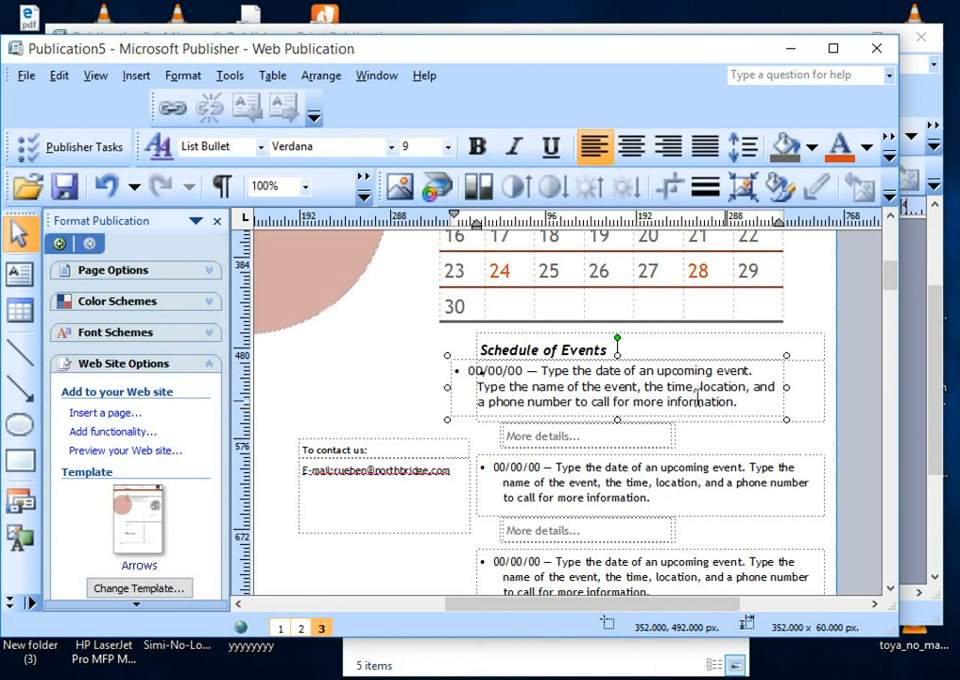
{"action": "triple_click", "coordinate": [545, 371]}
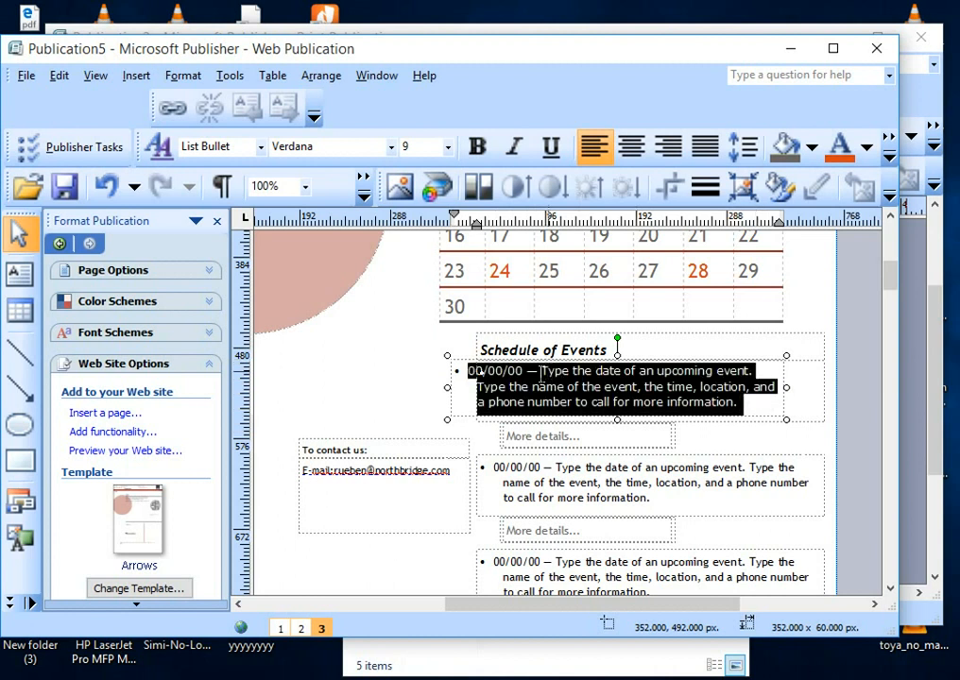
{"action": "left_click", "coordinate": [475, 375]}
{"action": "left_click_drag", "start_coordinate": [452, 390], "coordinate": [449, 450]}
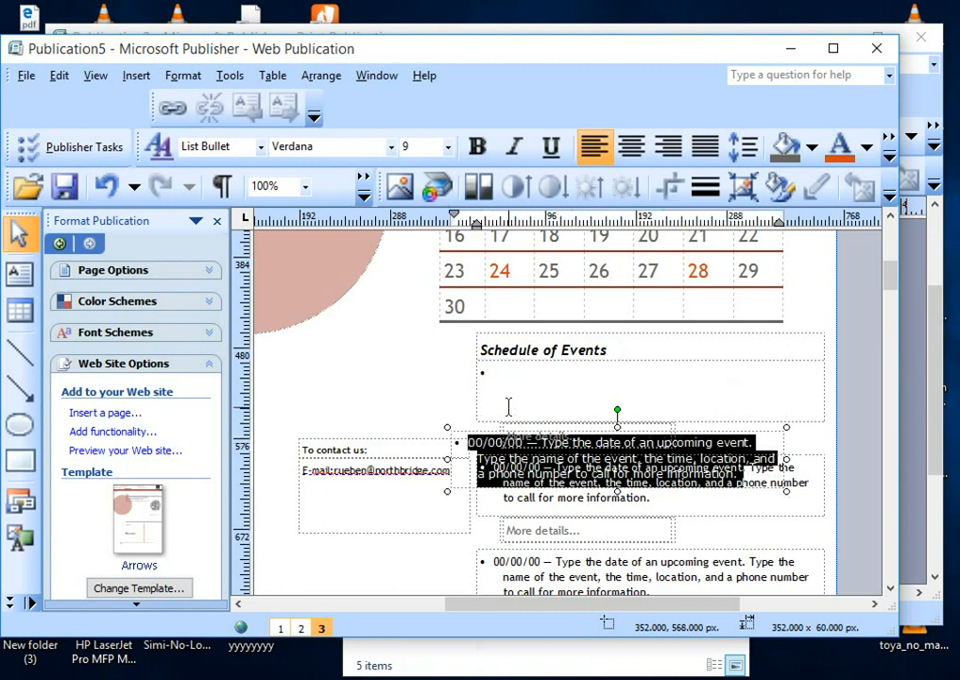
- Cut the Schedule of Events heading box and move the event text box up to about 360, 460 px, directly below the calendar
{"action": "left_click", "coordinate": [489, 373]}
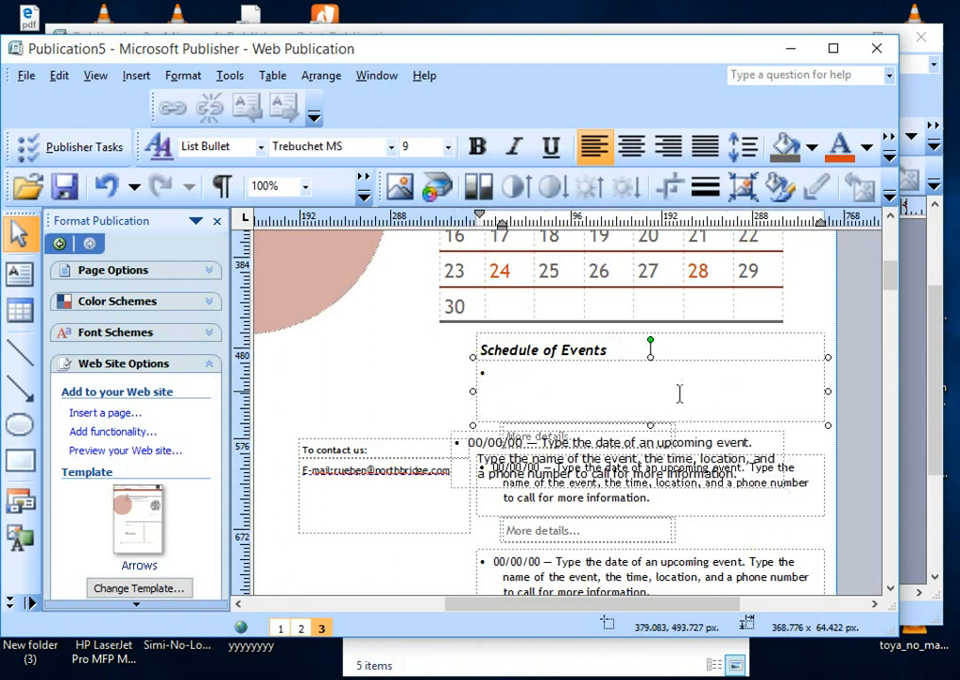
{"action": "left_click", "coordinate": [814, 365]}
{"action": "right_click", "coordinate": [814, 365]}
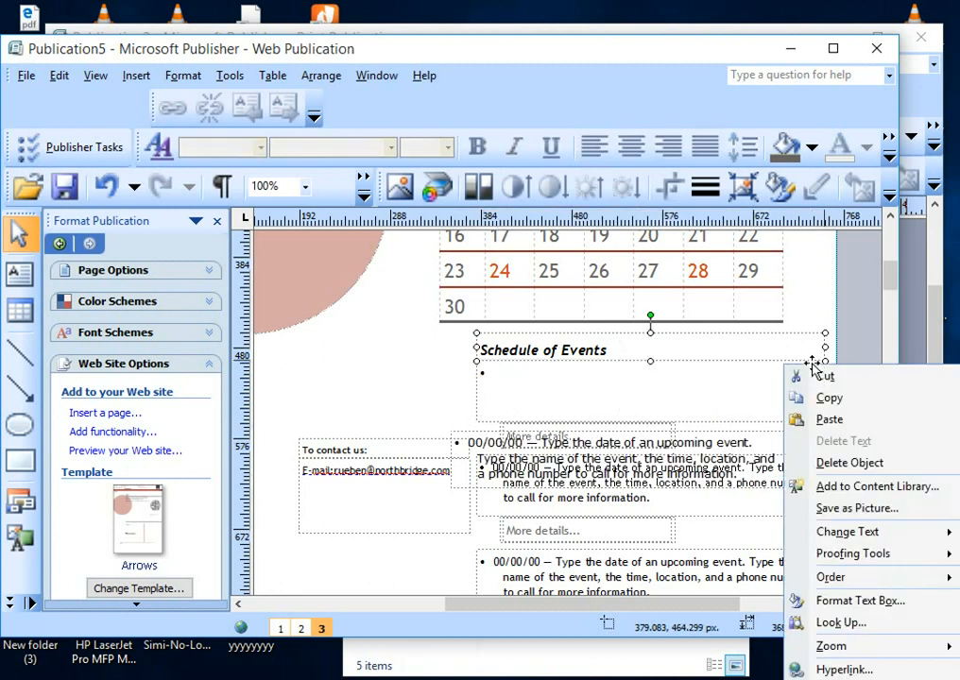
{"action": "left_click", "coordinate": [823, 377]}
{"action": "left_click", "coordinate": [524, 438]}
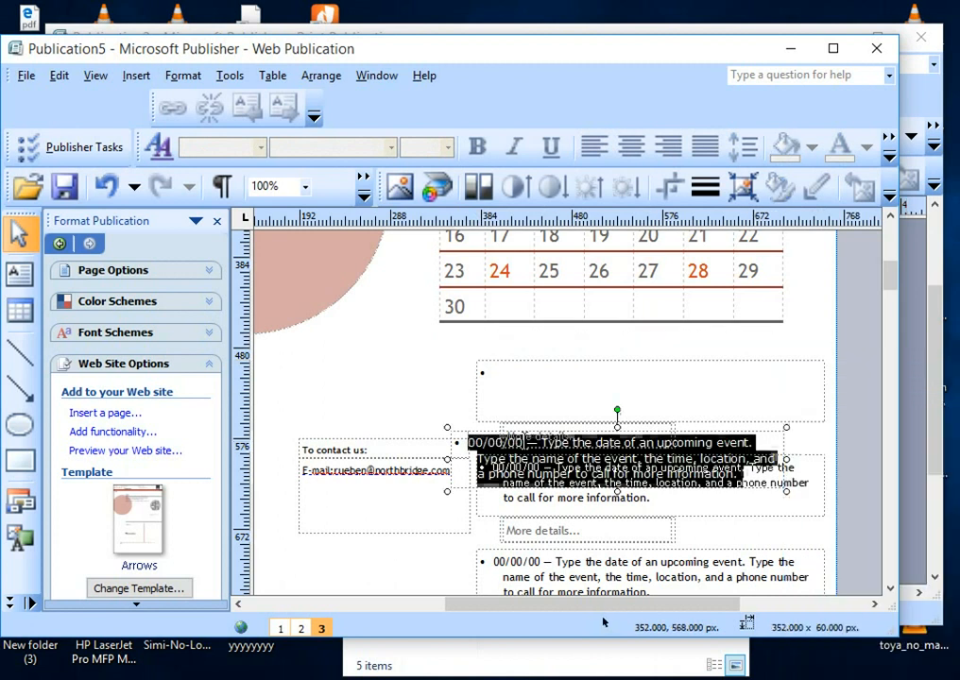
{"action": "left_click_drag", "start_coordinate": [532, 434], "coordinate": [540, 332]}
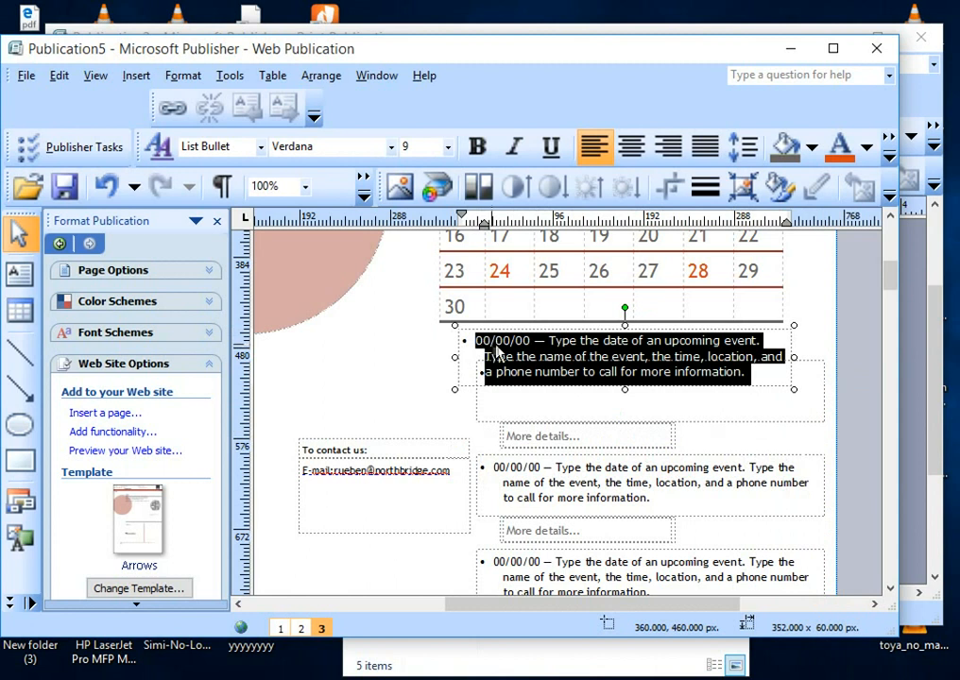
- Replace the placeholder text in the event box below the calendar with "11th/june 2075 idi day"
{"action": "left_click", "coordinate": [743, 372]}
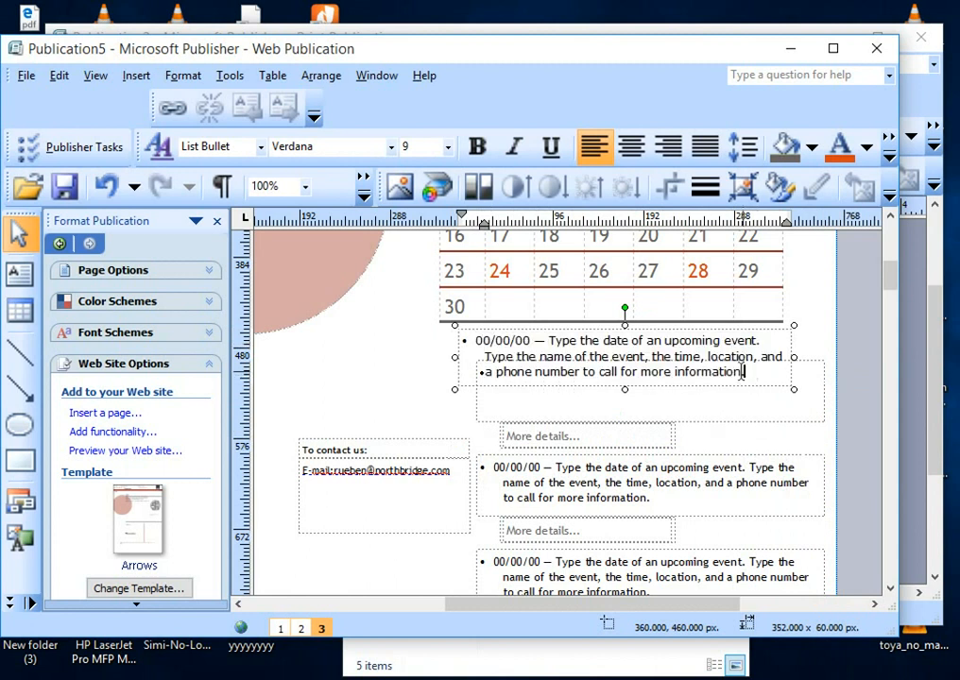
{"action": "left_click", "coordinate": [669, 343]}
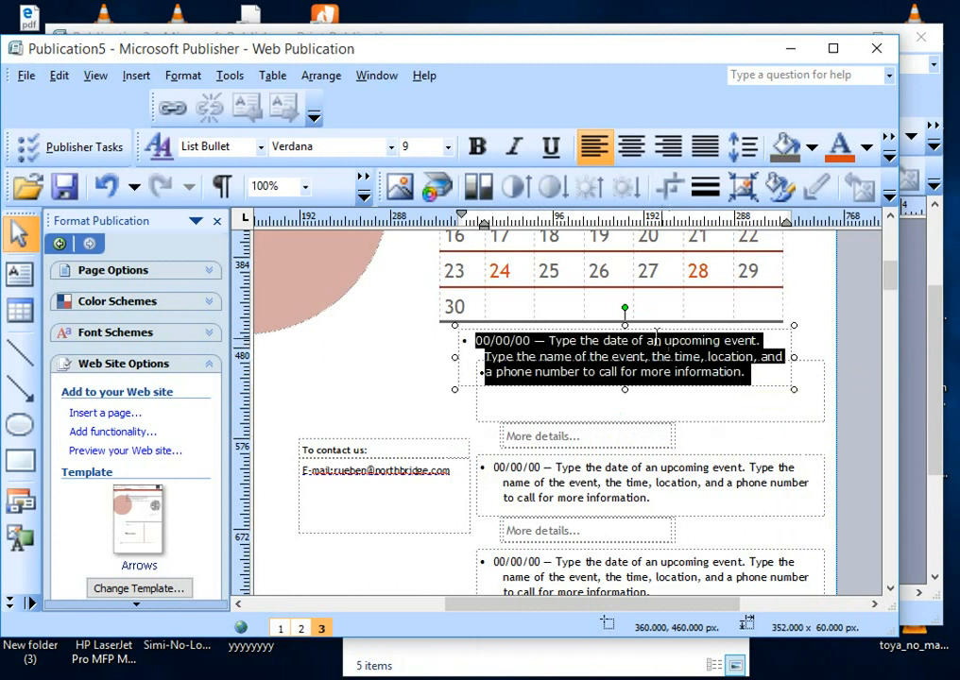
{"action": "left_click", "coordinate": [751, 373]}
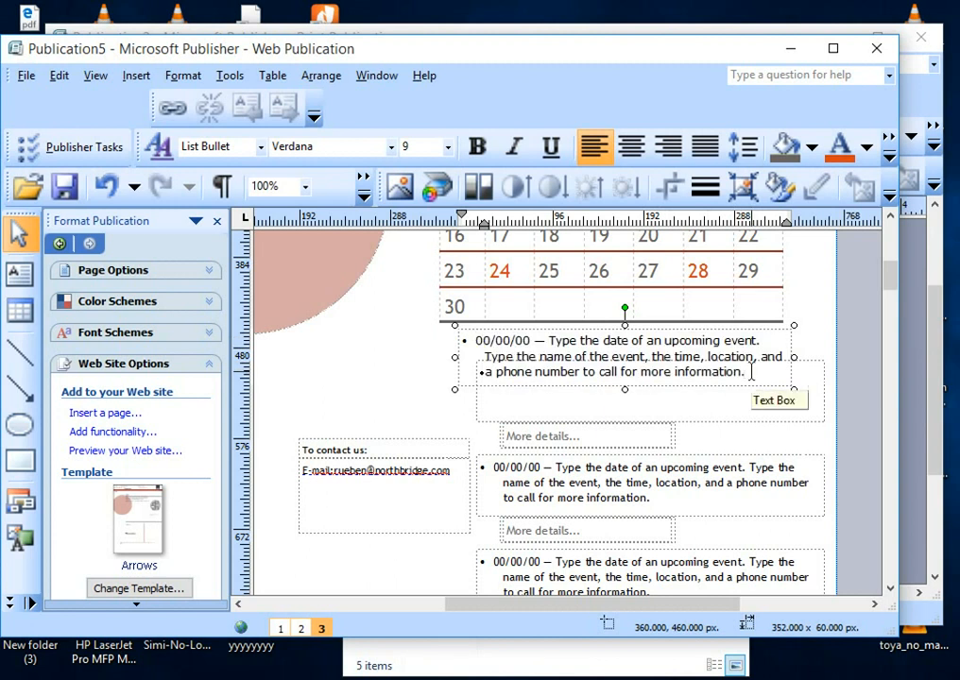
{"action": "key", "text": "ctrl+a"}
{"action": "key", "text": "Delete"}
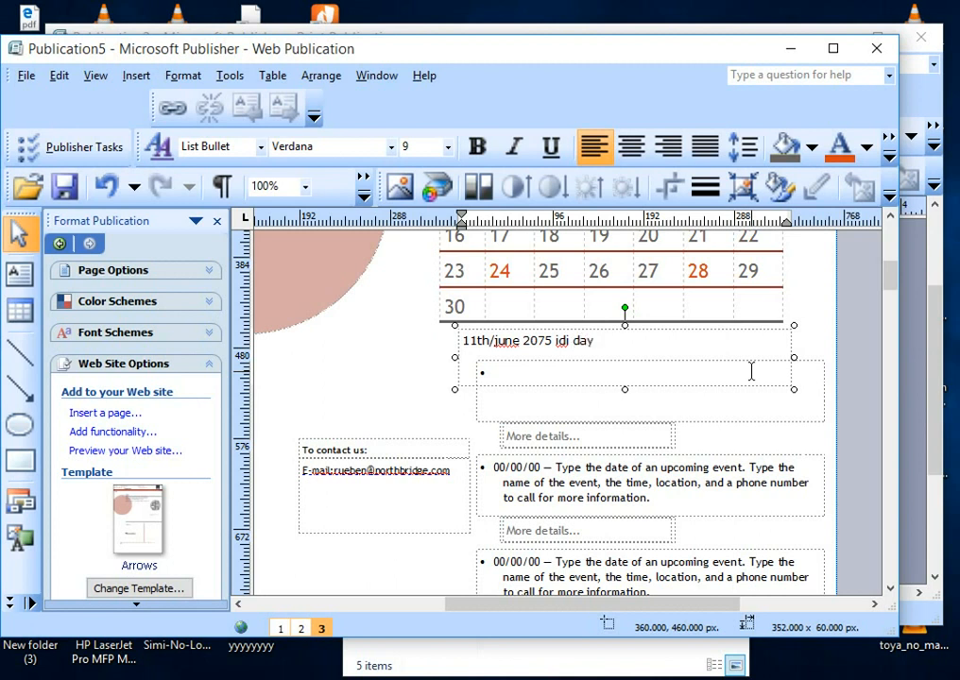
{"action": "left_click", "coordinate": [569, 342]}
{"action": "type", "text": "d"}
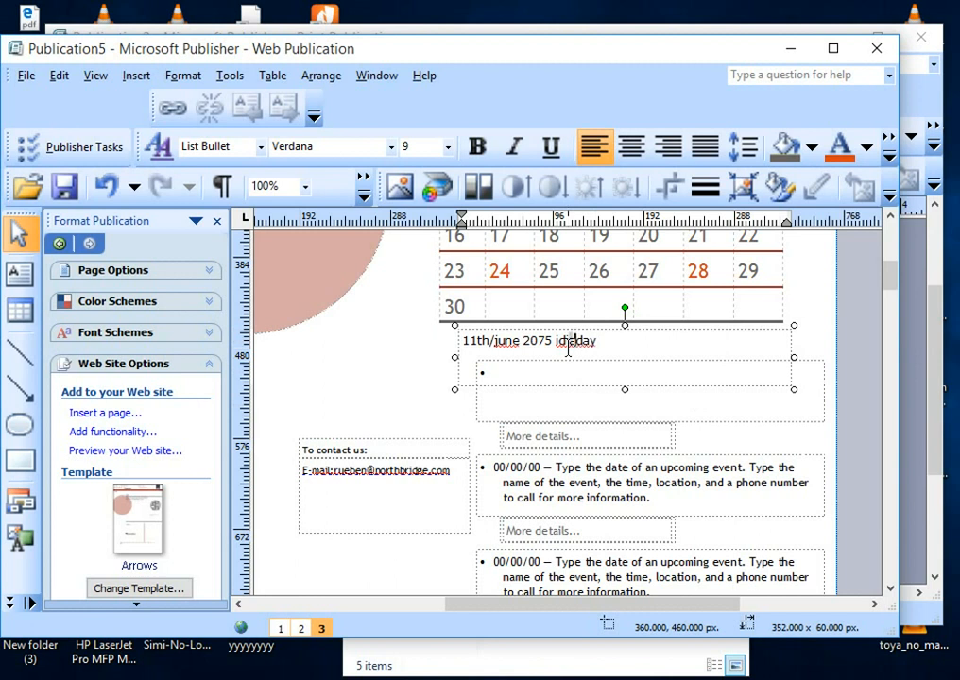
{"action": "key", "text": "BackSpace"}
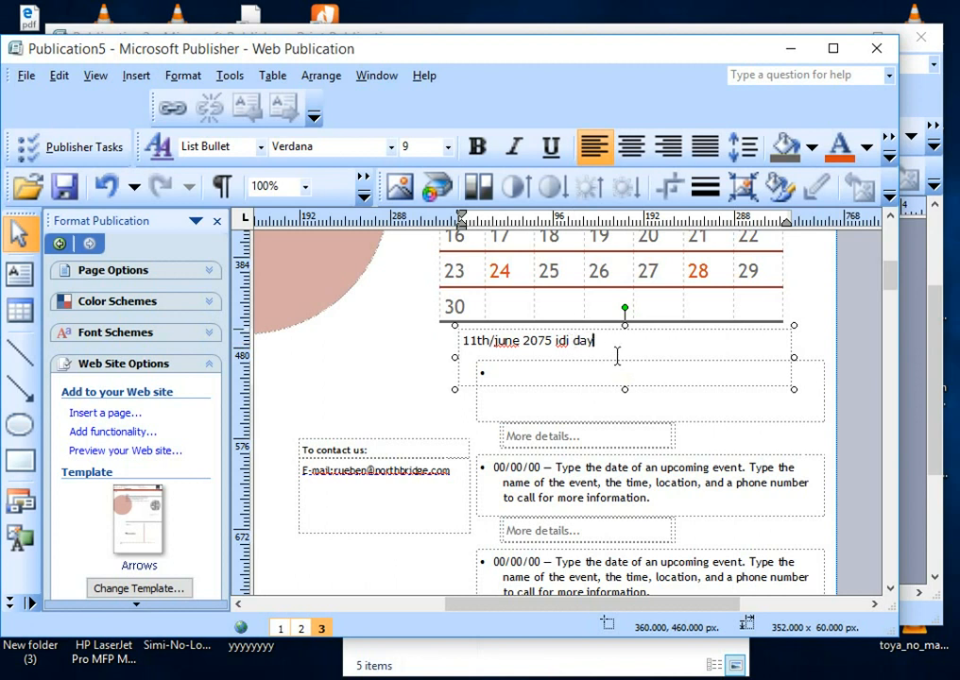
- Set the font size of the whole event line below the calendar to 18
{"action": "left_click_drag", "start_coordinate": [619, 356], "coordinate": [446, 353]}
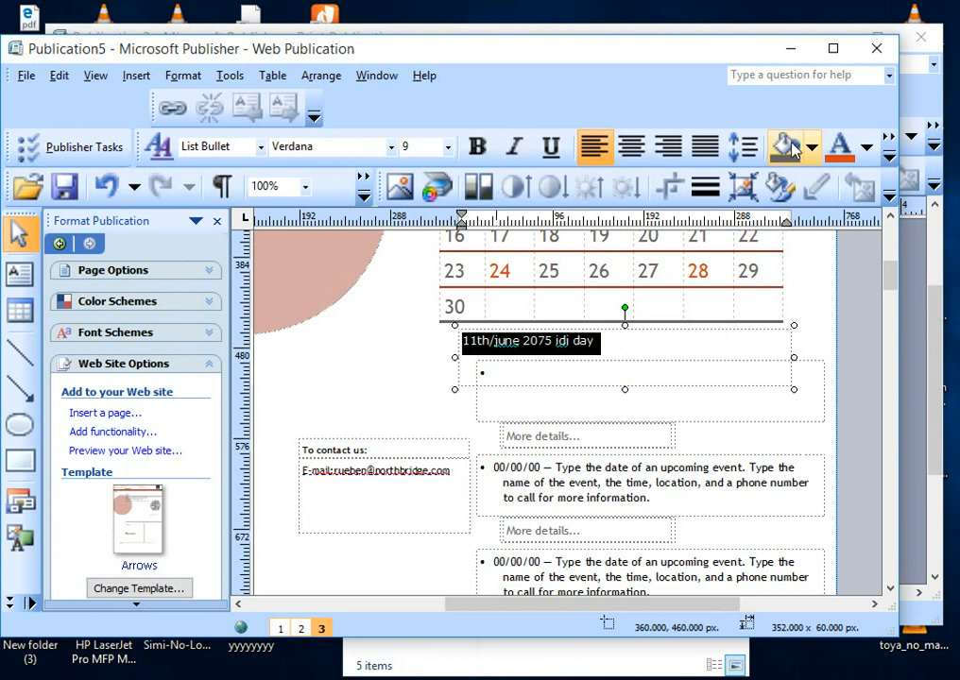
{"action": "left_click", "coordinate": [449, 148]}
{"action": "left_click", "coordinate": [430, 323]}
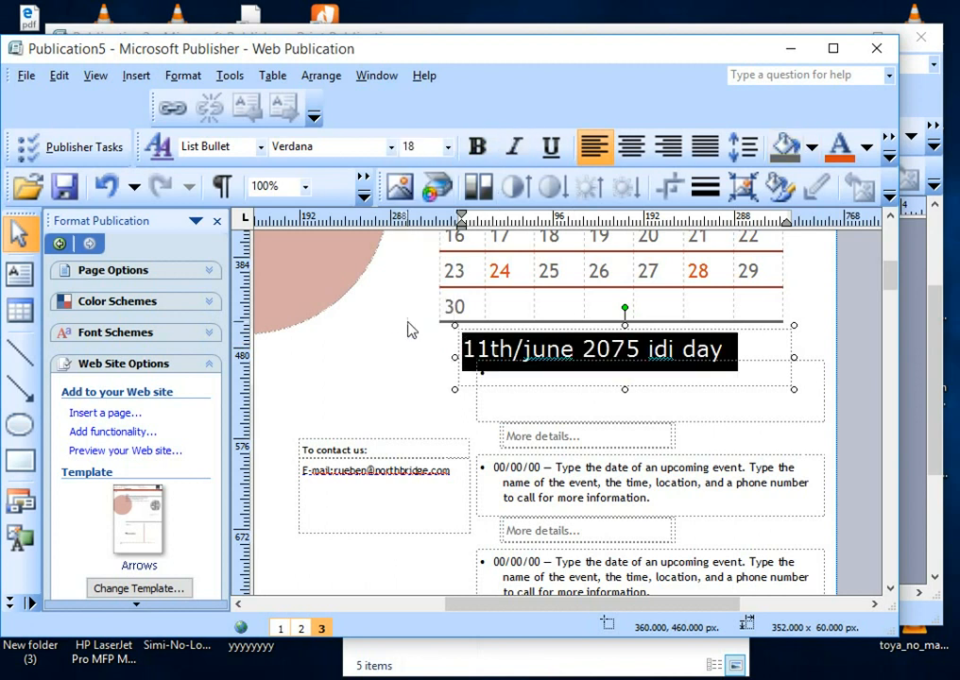
{"action": "left_click", "coordinate": [726, 358]}
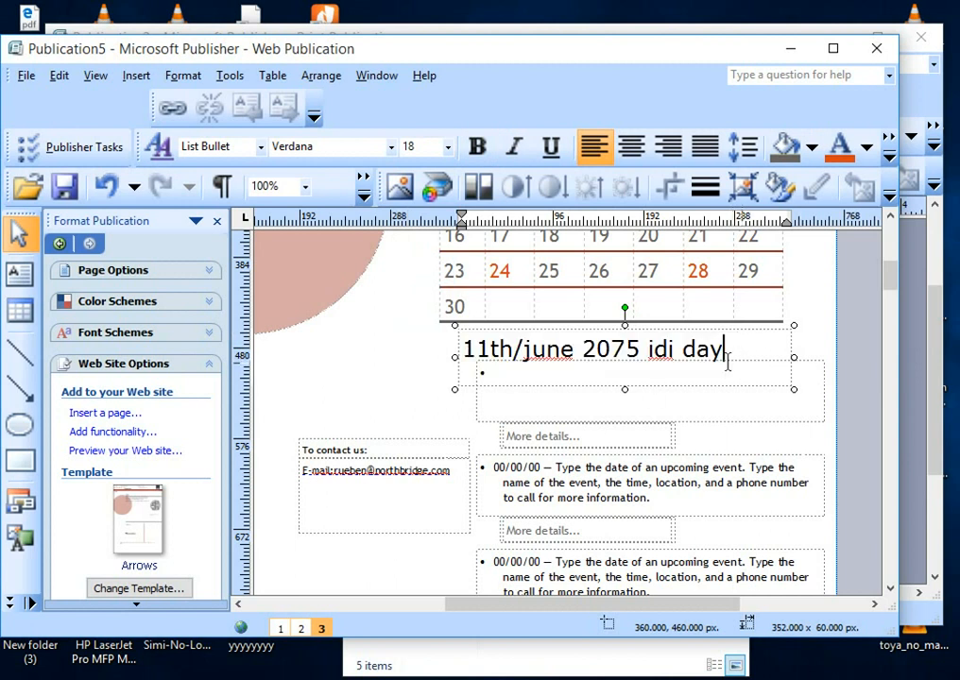
- Color the words "idi day" in the event line dark green from the standard colors
{"action": "left_click_drag", "start_coordinate": [725, 352], "coordinate": [648, 363]}
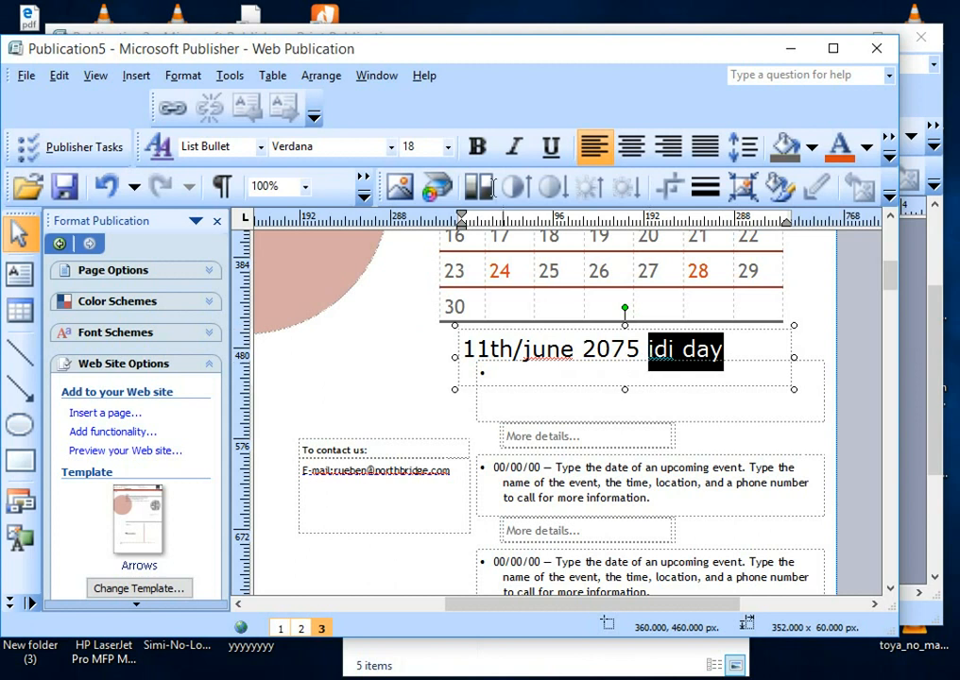
{"action": "left_click", "coordinate": [866, 149]}
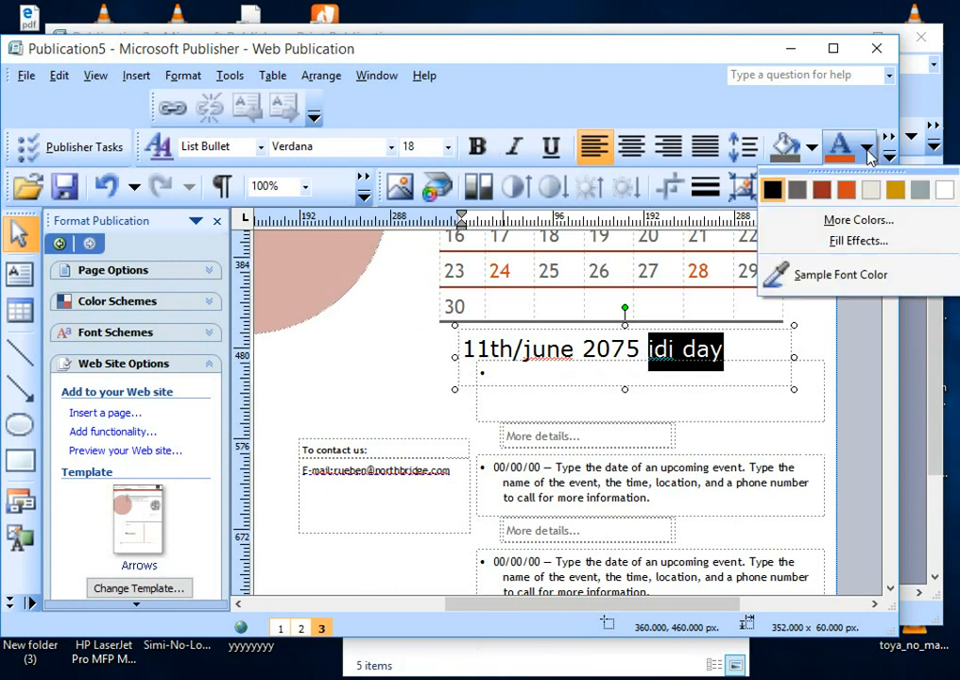
{"action": "left_click", "coordinate": [836, 222]}
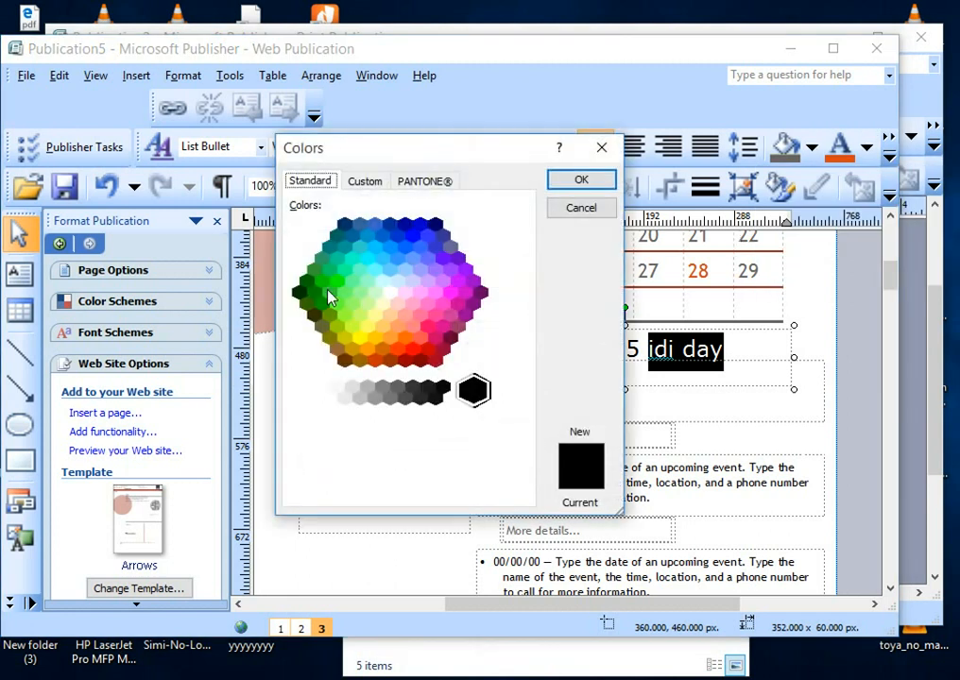
{"action": "left_click", "coordinate": [313, 292]}
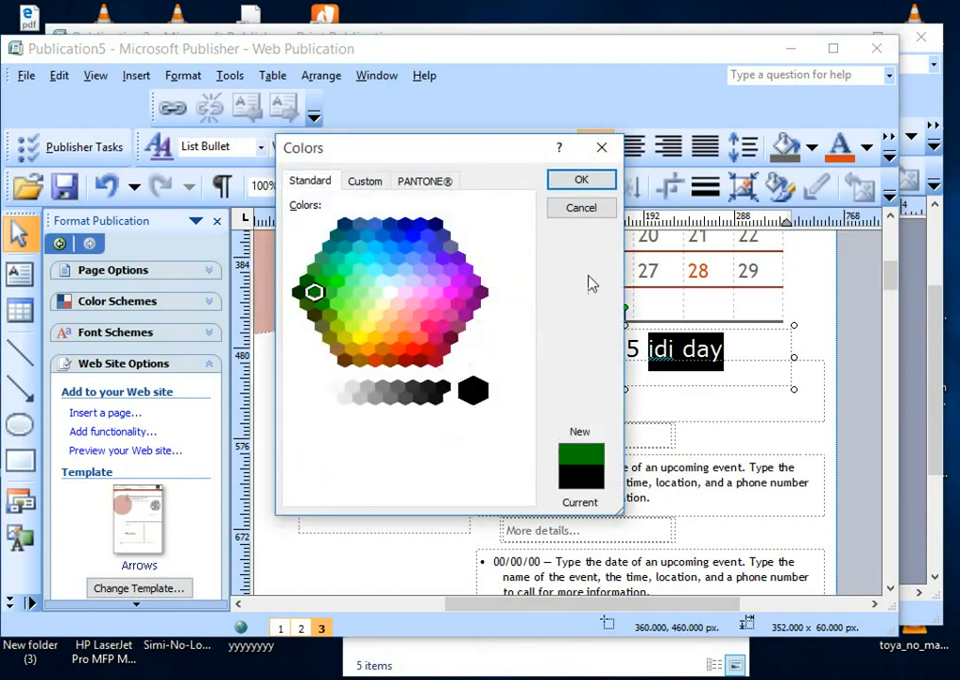
{"action": "left_click", "coordinate": [580, 179]}
{"action": "left_click", "coordinate": [745, 382]}
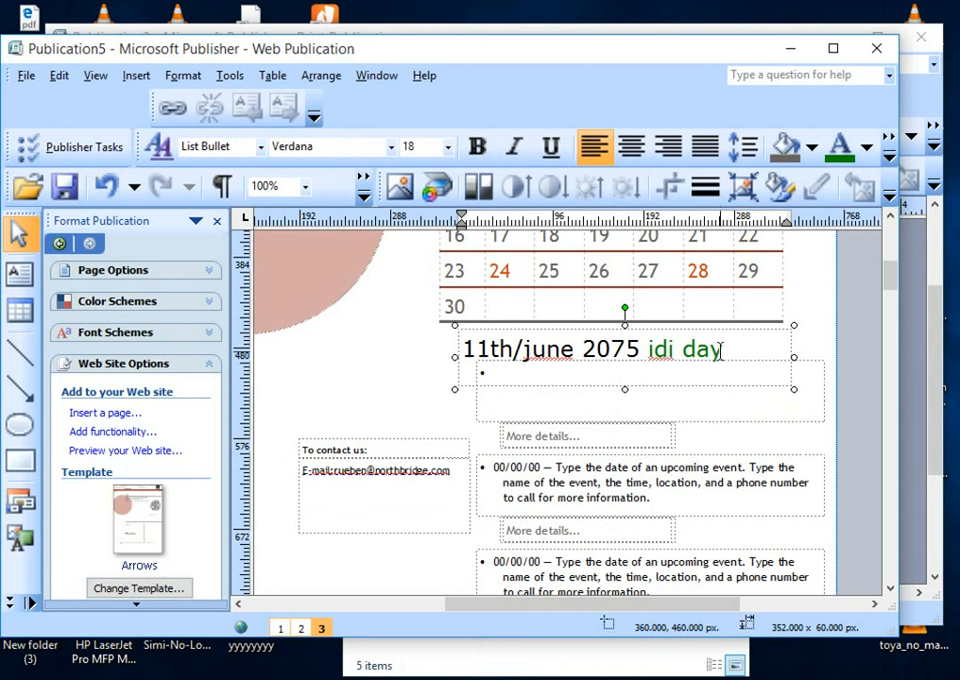
- Change the font of "idi day" in the event line to Impact
{"action": "left_click_drag", "start_coordinate": [720, 351], "coordinate": [648, 372]}
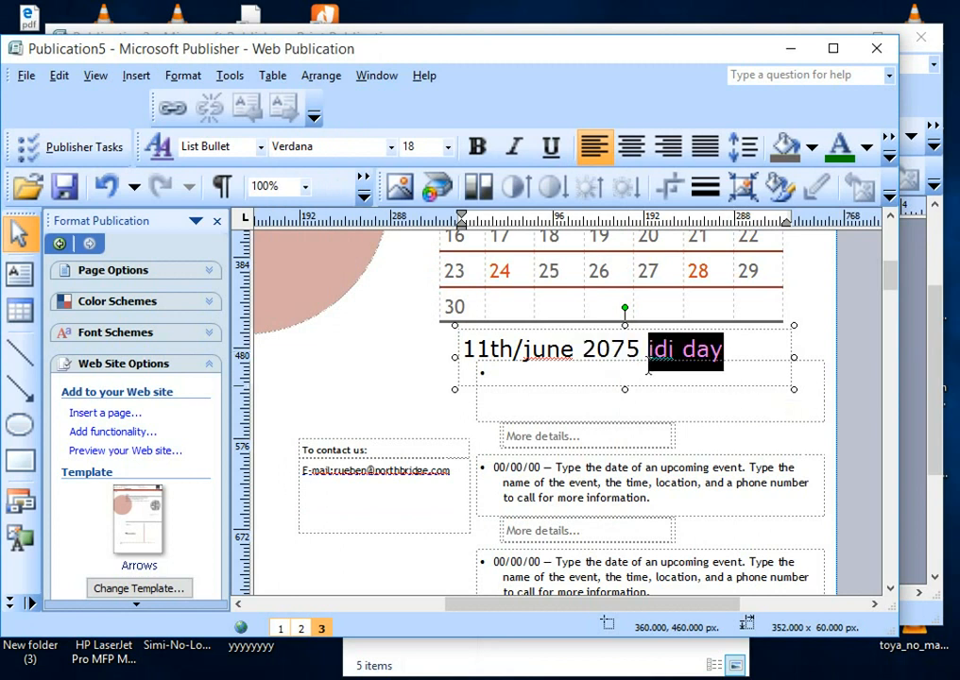
{"action": "left_click", "coordinate": [390, 147]}
{"action": "left_click", "coordinate": [323, 274]}
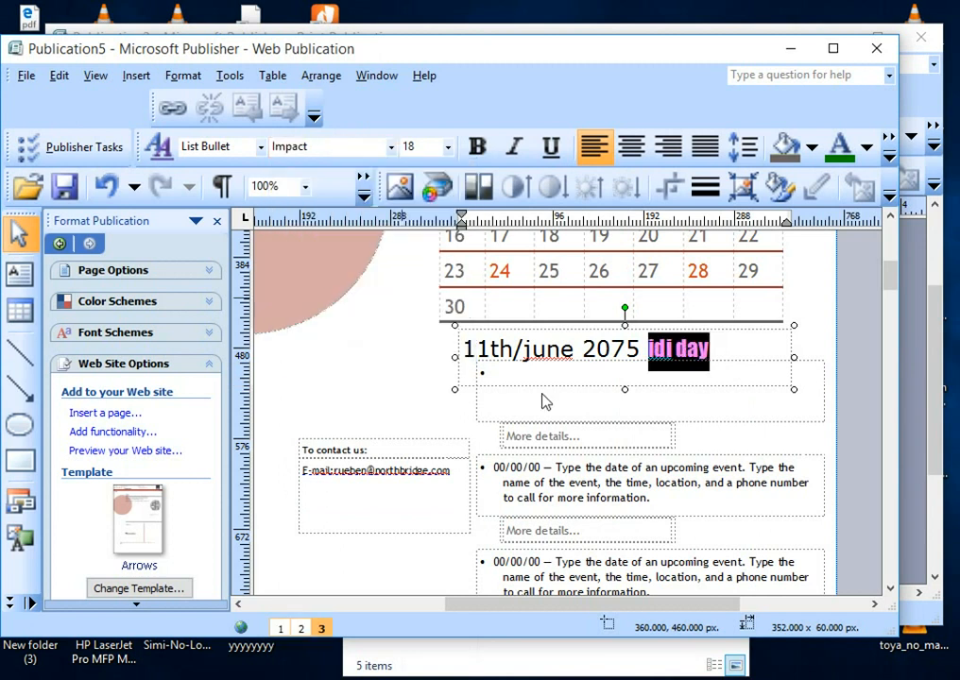
{"action": "left_click", "coordinate": [713, 363]}
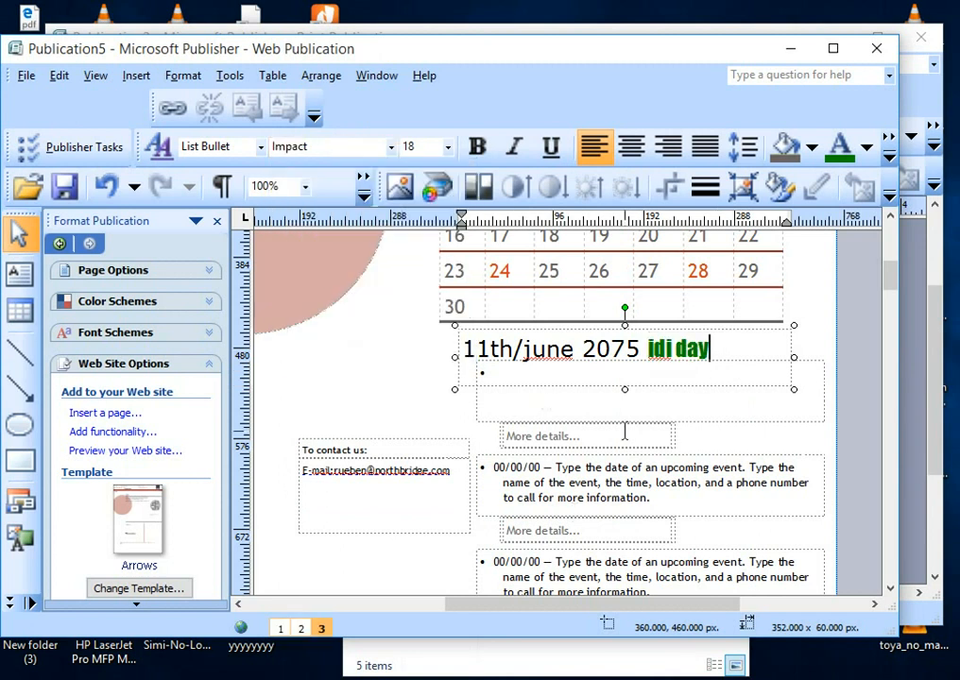
- Change the font of "idi day" in the event line to Georgia
{"action": "key", "text": "ctrl+shift+Left"}
{"action": "key", "text": "ctrl+shift+Left"}
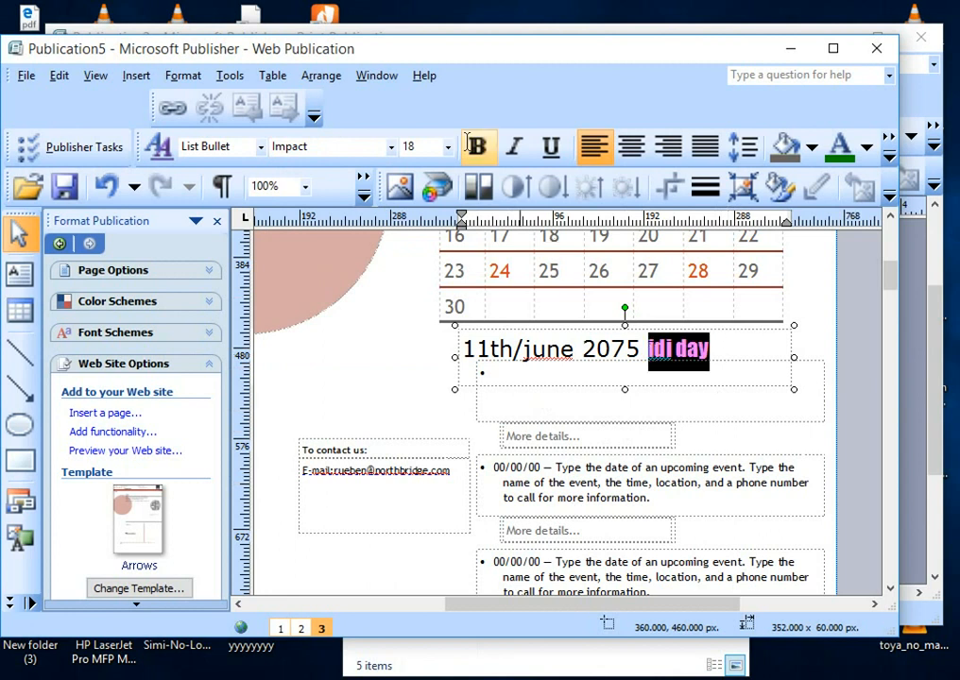
{"action": "left_click", "coordinate": [391, 148]}
{"action": "left_click", "coordinate": [349, 249]}
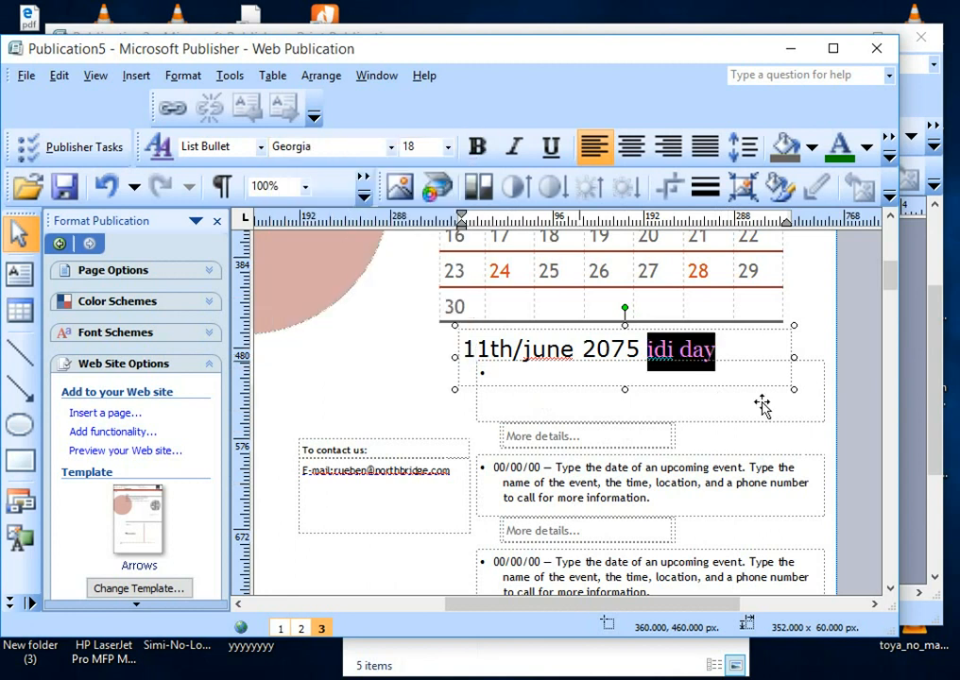
- Set the font color of "idi day" in the event line to black
{"action": "left_click", "coordinate": [753, 346]}
{"action": "left_click_drag", "start_coordinate": [717, 350], "coordinate": [647, 352]}
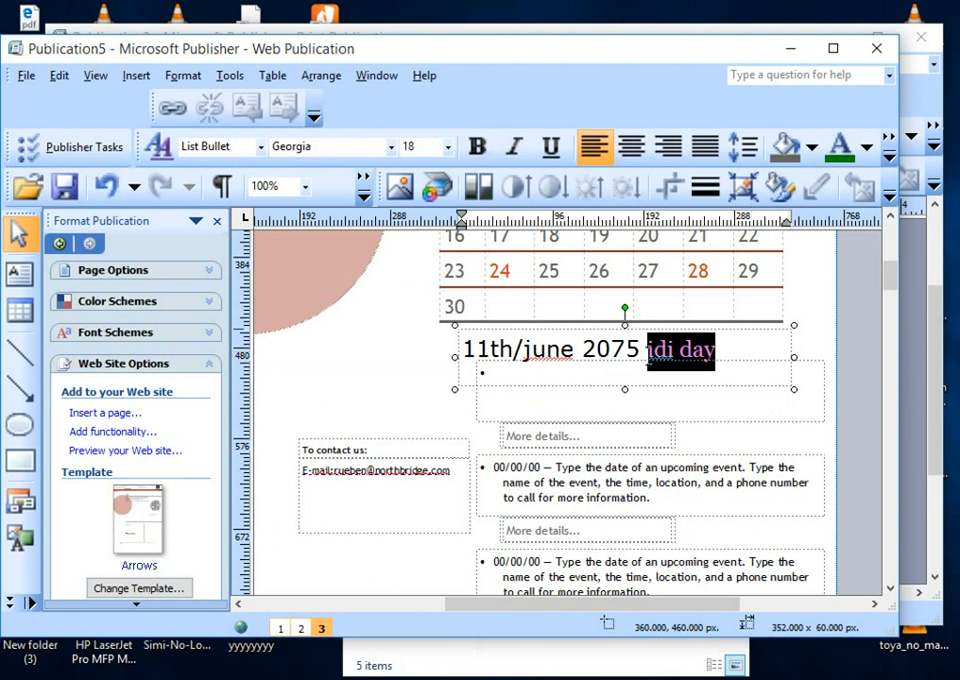
{"action": "left_click", "coordinate": [865, 149]}
{"action": "left_click", "coordinate": [686, 407]}
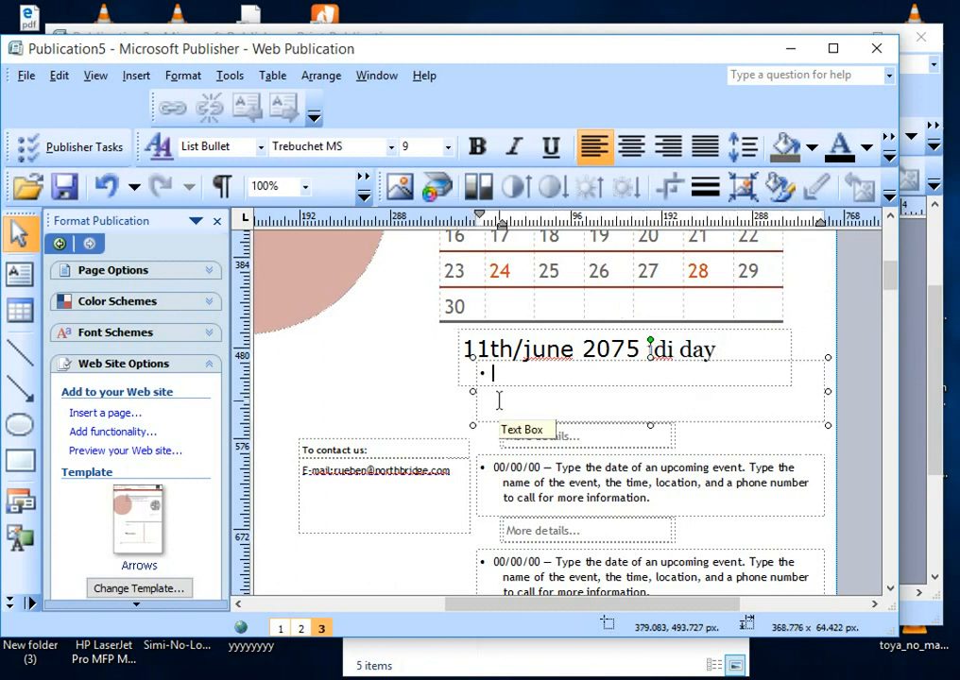
- Review the Calendar page from the event line up through the June 2075 calendar, navigation links and page header
{"action": "scroll", "coordinate": [585, 399], "scroll_direction": "up", "scroll_amount": 5}
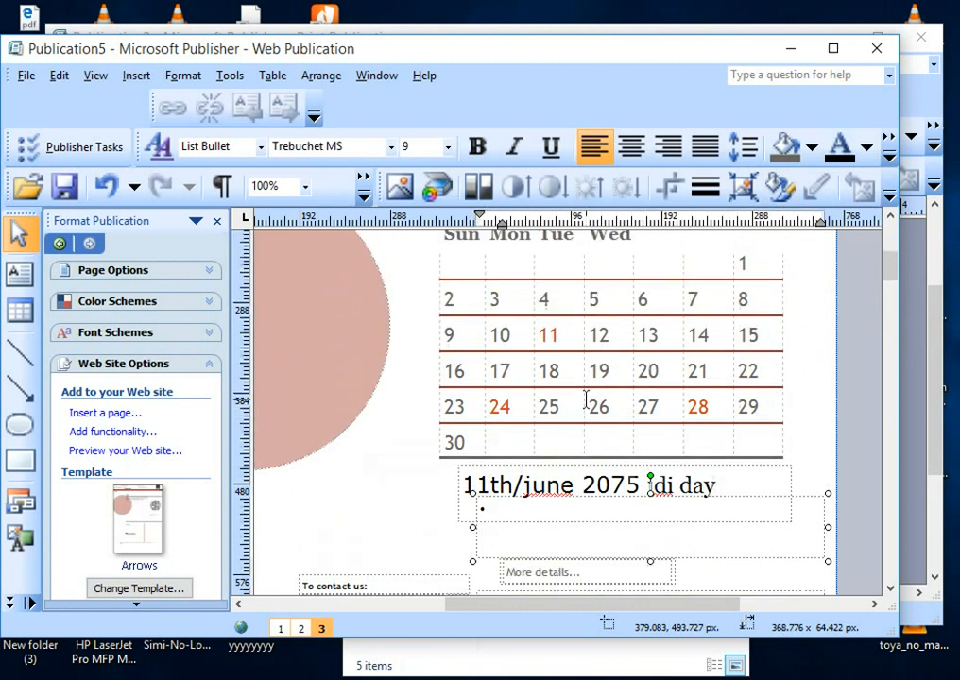
{"action": "scroll", "coordinate": [591, 404], "scroll_direction": "up", "scroll_amount": 3}
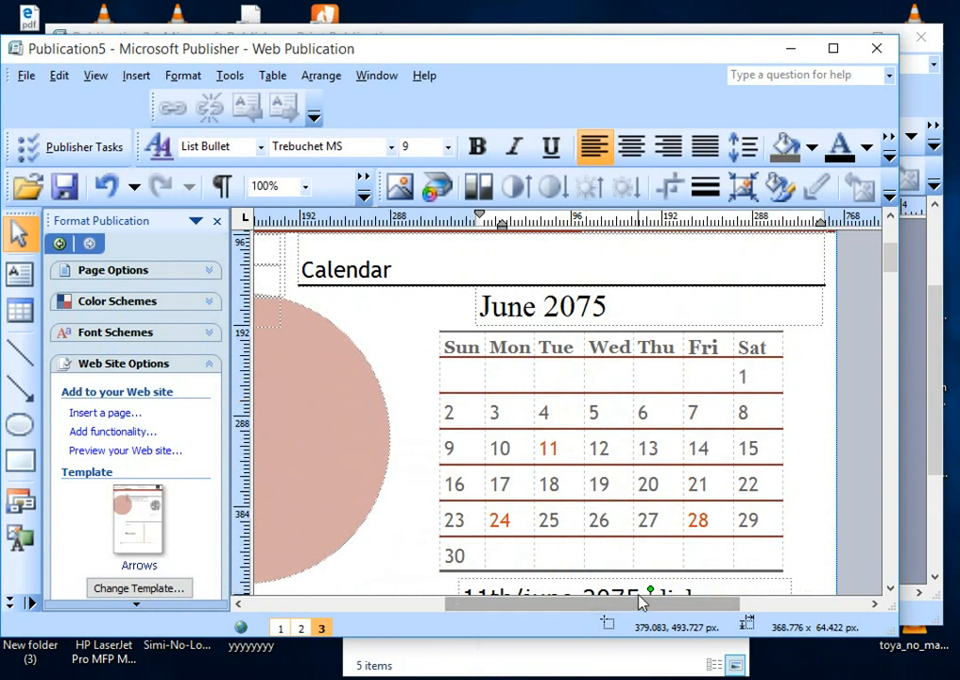
{"action": "scroll", "coordinate": [578, 606], "scroll_direction": "down", "scroll_amount": 2}
{"action": "left_click_drag", "start_coordinate": [549, 611], "coordinate": [406, 613]}
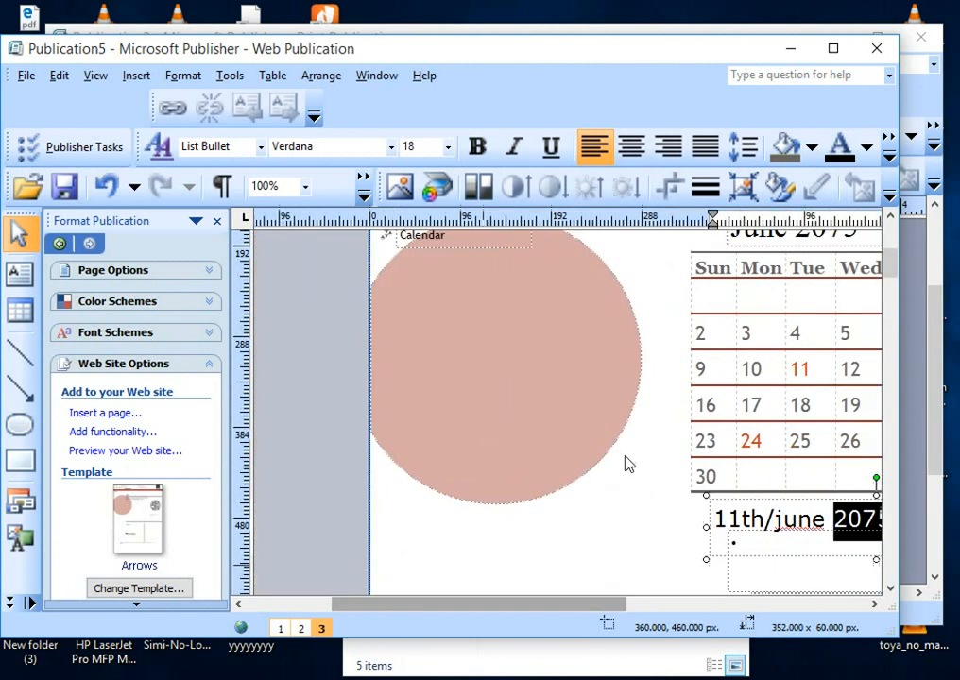
{"action": "scroll", "coordinate": [625, 460], "scroll_direction": "up", "scroll_amount": 4}
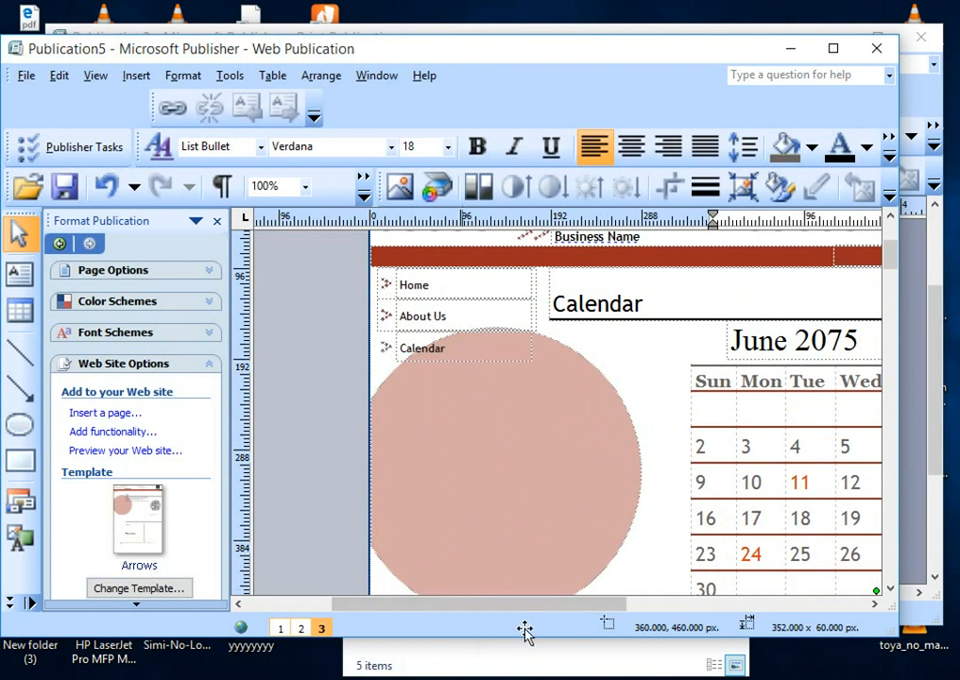
{"action": "left_click_drag", "start_coordinate": [473, 615], "coordinate": [541, 604]}
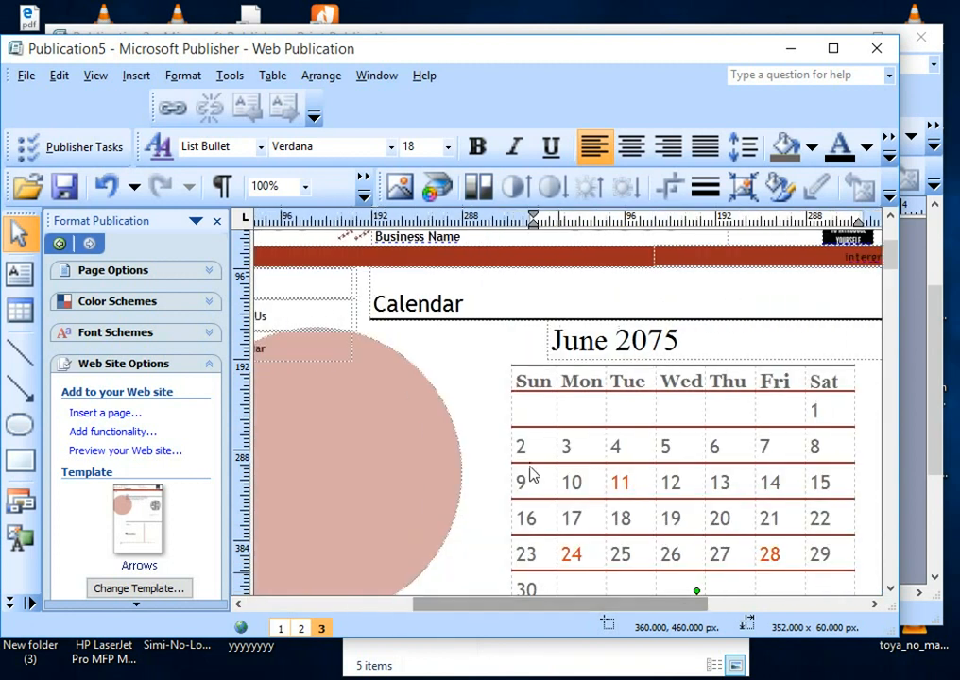
{"action": "scroll", "coordinate": [497, 421], "scroll_direction": "up", "scroll_amount": 4}
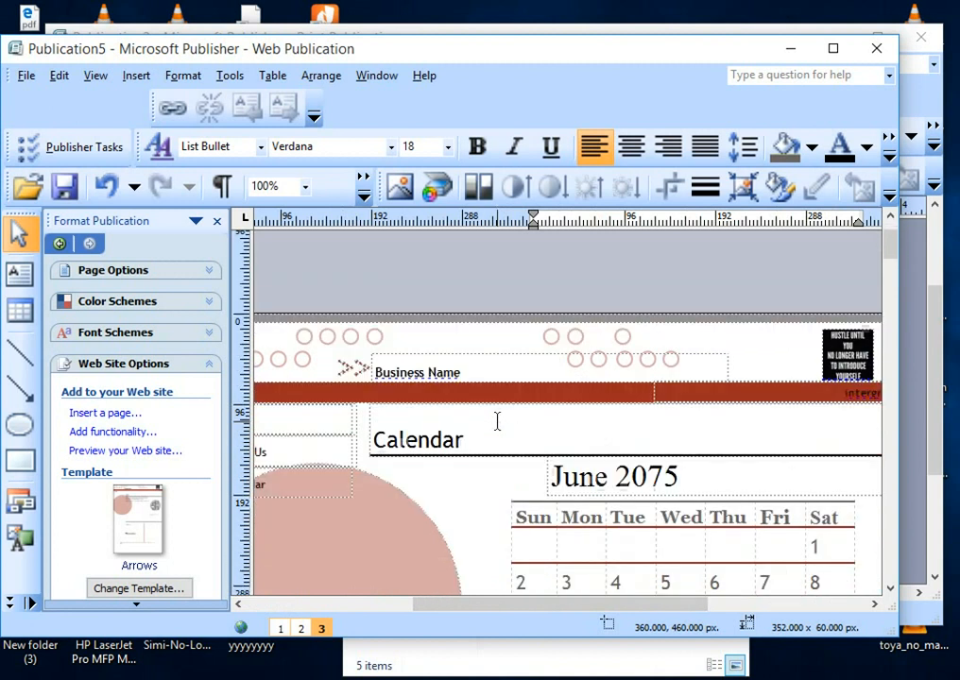
- Add an FAQ page to the web site, with its hyperlink added to the navigation bars
{"action": "scroll", "coordinate": [497, 420], "scroll_direction": "down", "scroll_amount": 1}
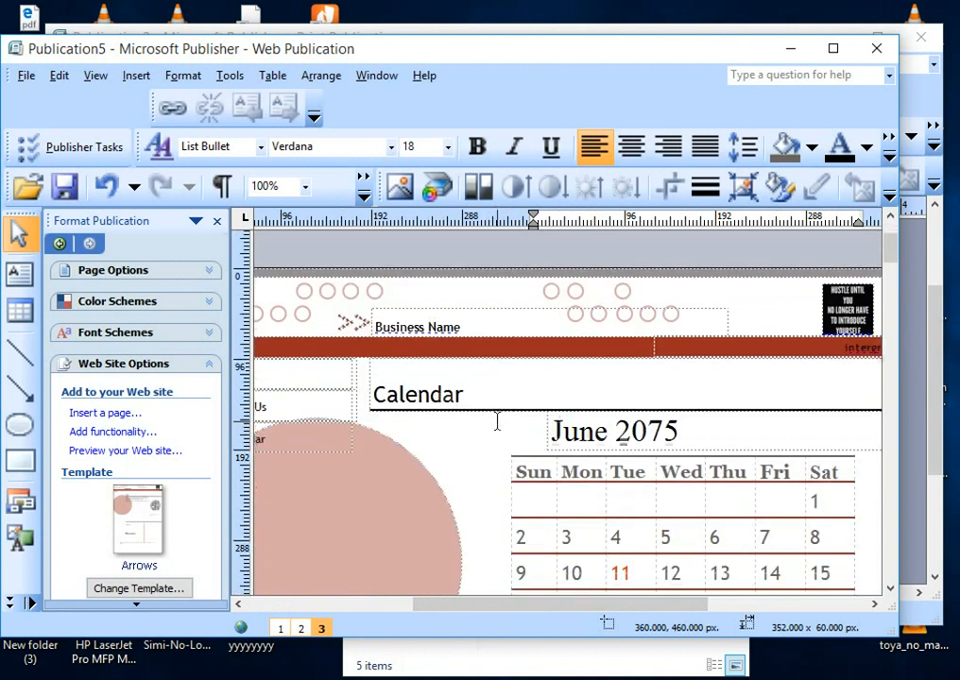
{"action": "left_click", "coordinate": [113, 417]}
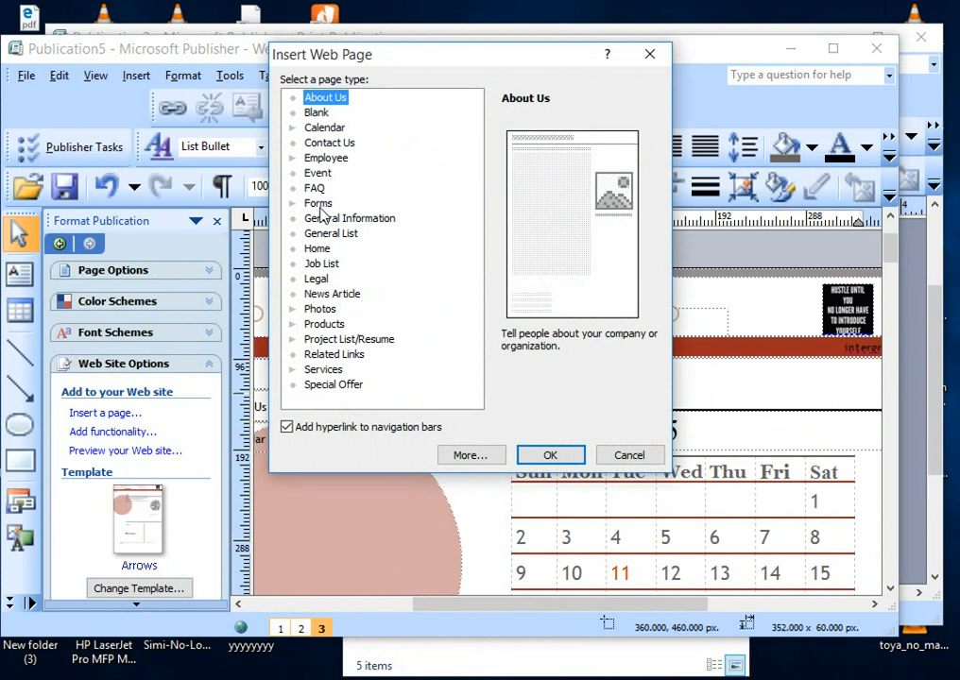
{"action": "left_click", "coordinate": [314, 189]}
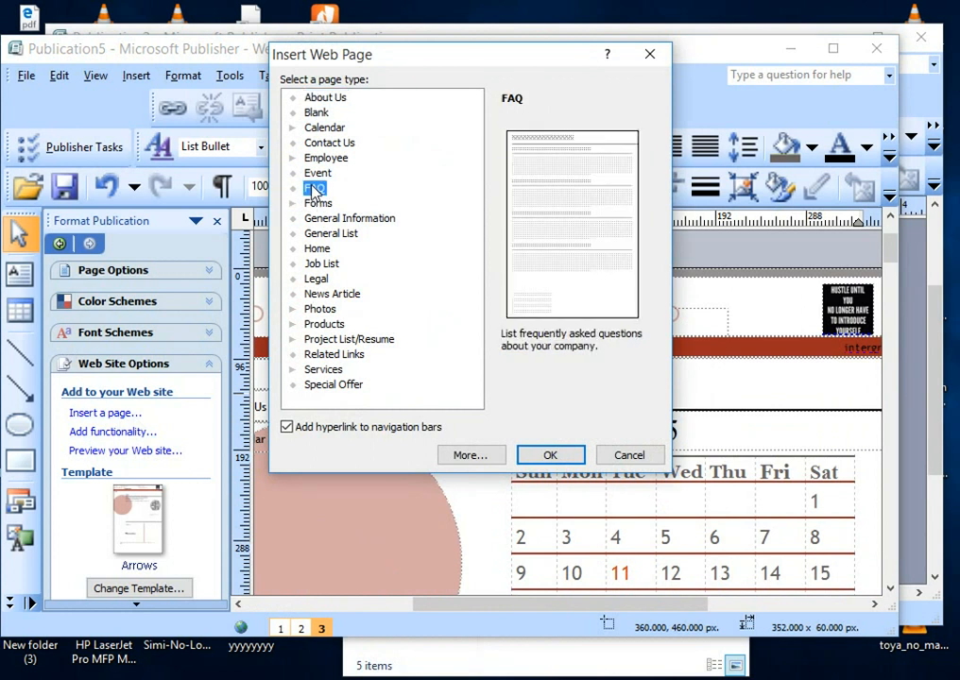
{"action": "left_click", "coordinate": [545, 456]}
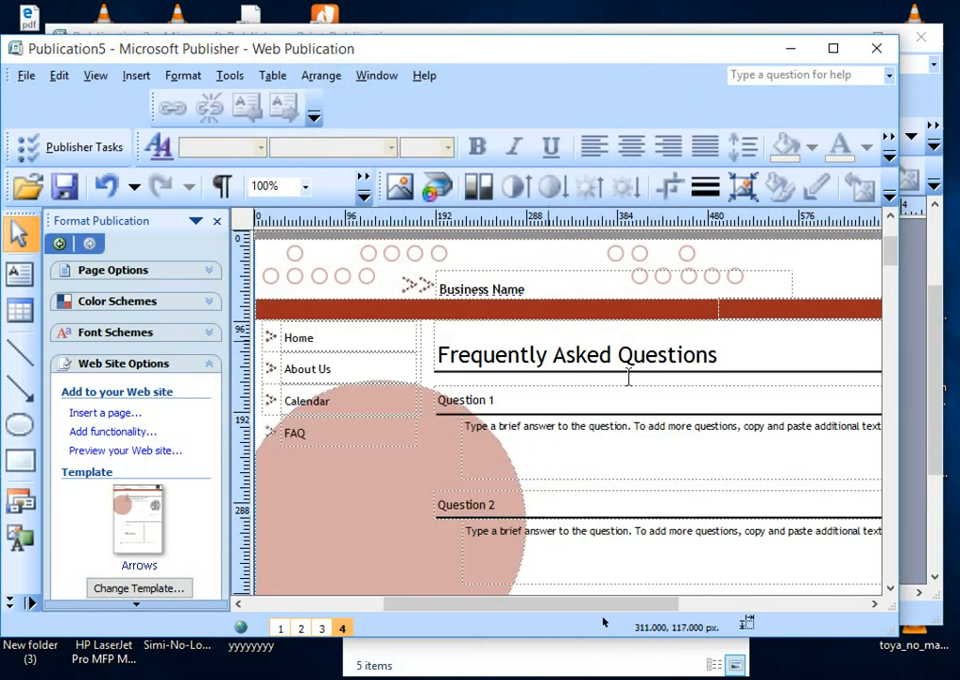
- Set the font size of the "Frequently Asked Questions" heading to 24
{"action": "triple_click", "coordinate": [722, 352]}
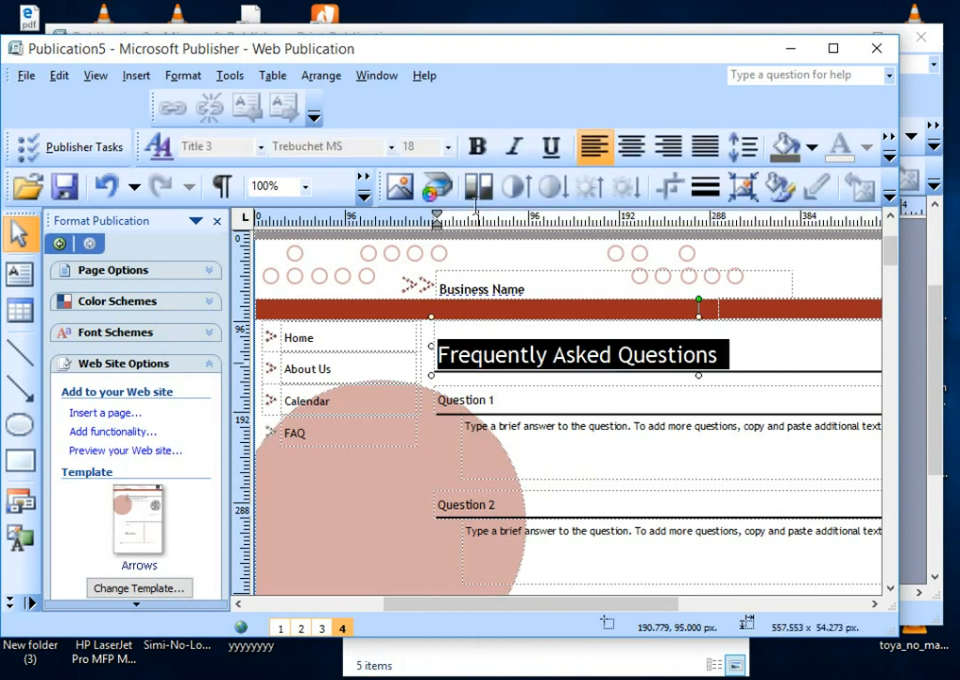
{"action": "left_click", "coordinate": [447, 146]}
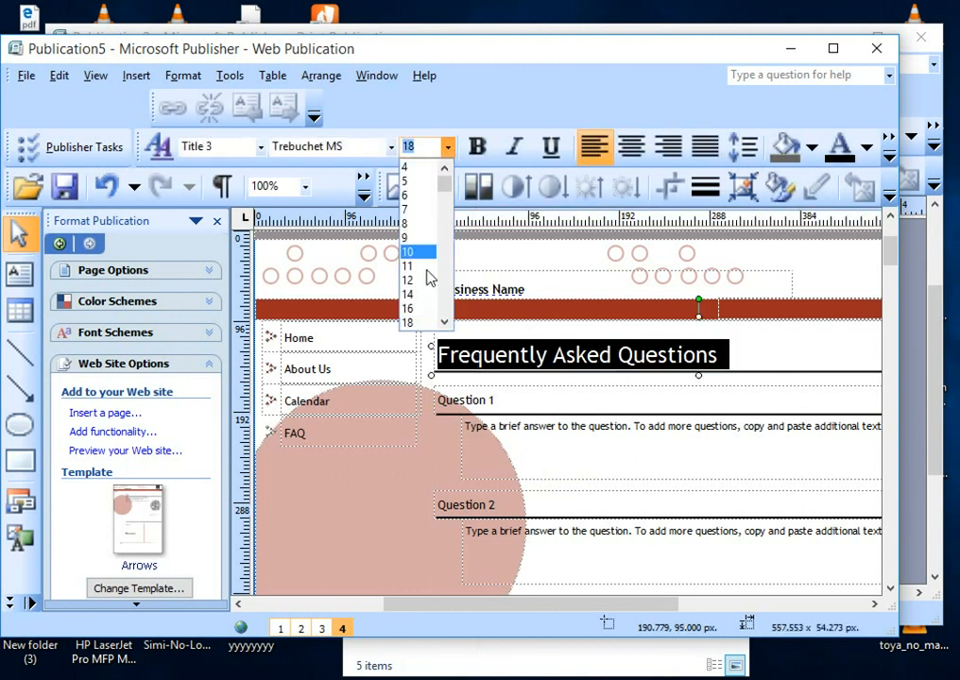
{"action": "scroll", "coordinate": [425, 293], "scroll_direction": "down", "scroll_amount": 2}
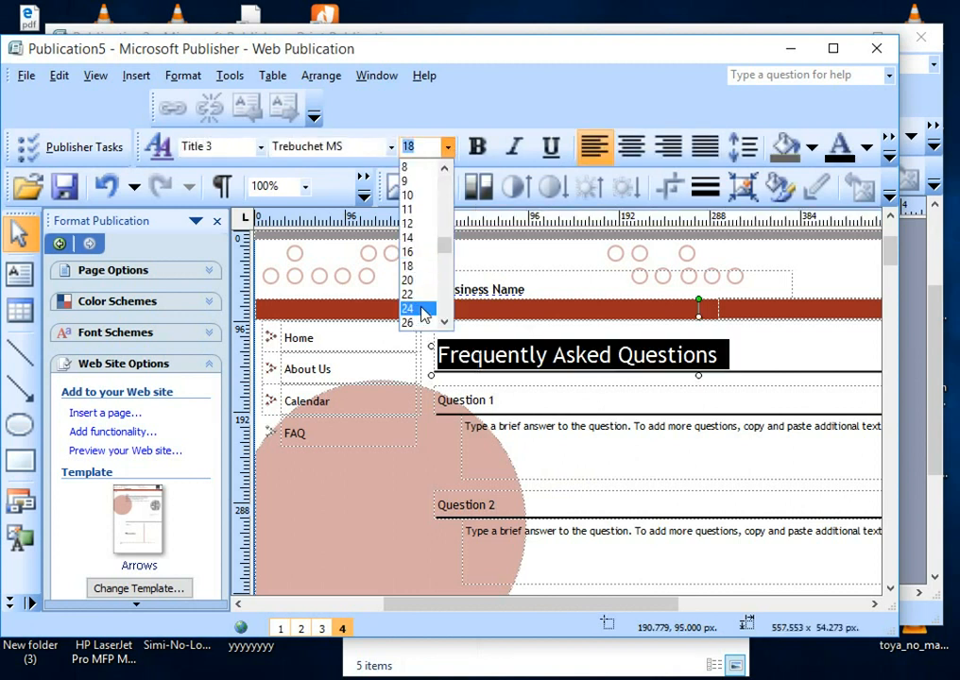
{"action": "left_click", "coordinate": [408, 307]}
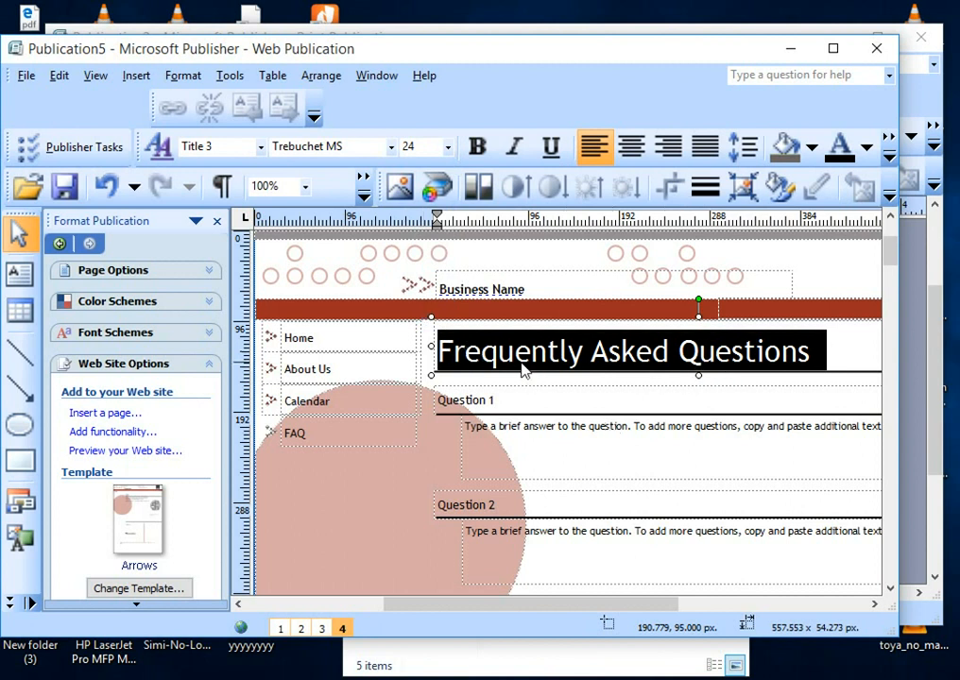
{"action": "left_click", "coordinate": [471, 427]}
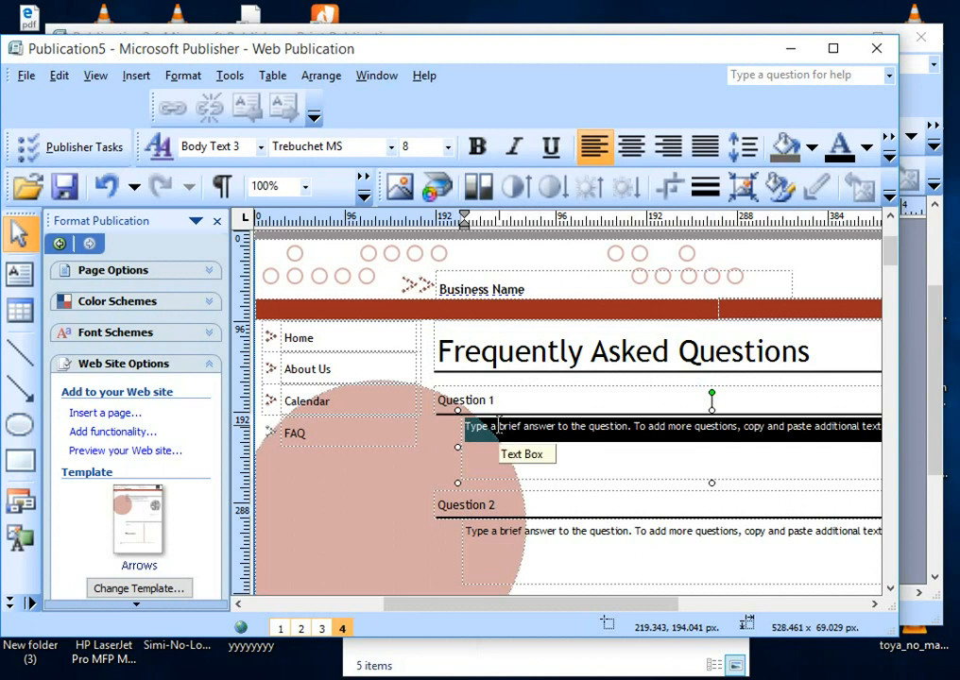
- Replace the "Business Name" text in the FAQ page's header with "northbridge technologies"
{"action": "left_click", "coordinate": [520, 295]}
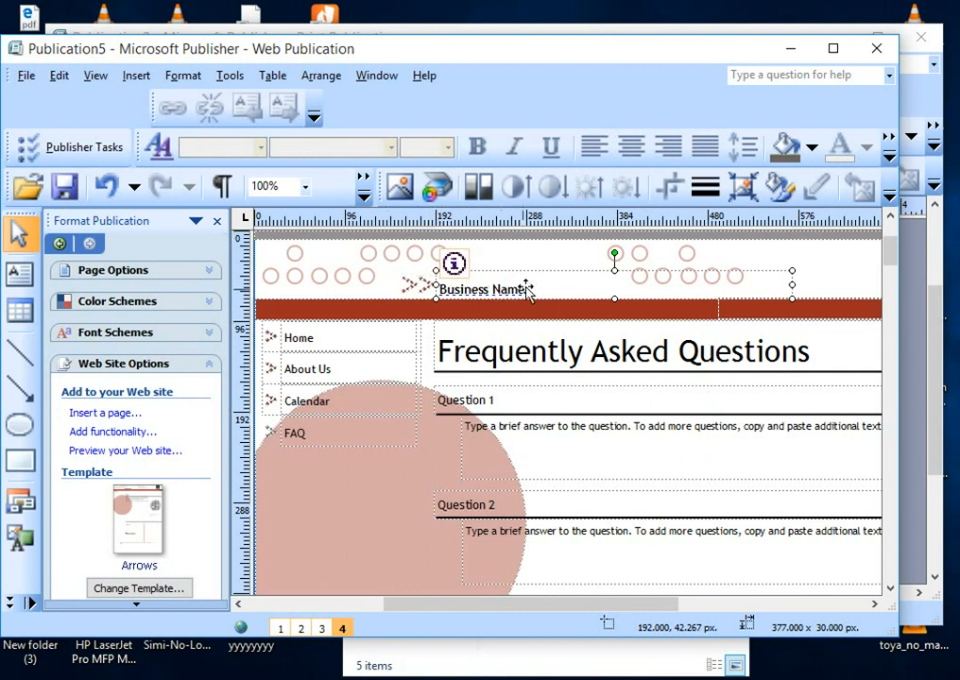
{"action": "left_click", "coordinate": [487, 286]}
{"action": "triple_click", "coordinate": [488, 285]}
{"action": "key", "text": "BackSpace"}
{"action": "type", "text": "no"}
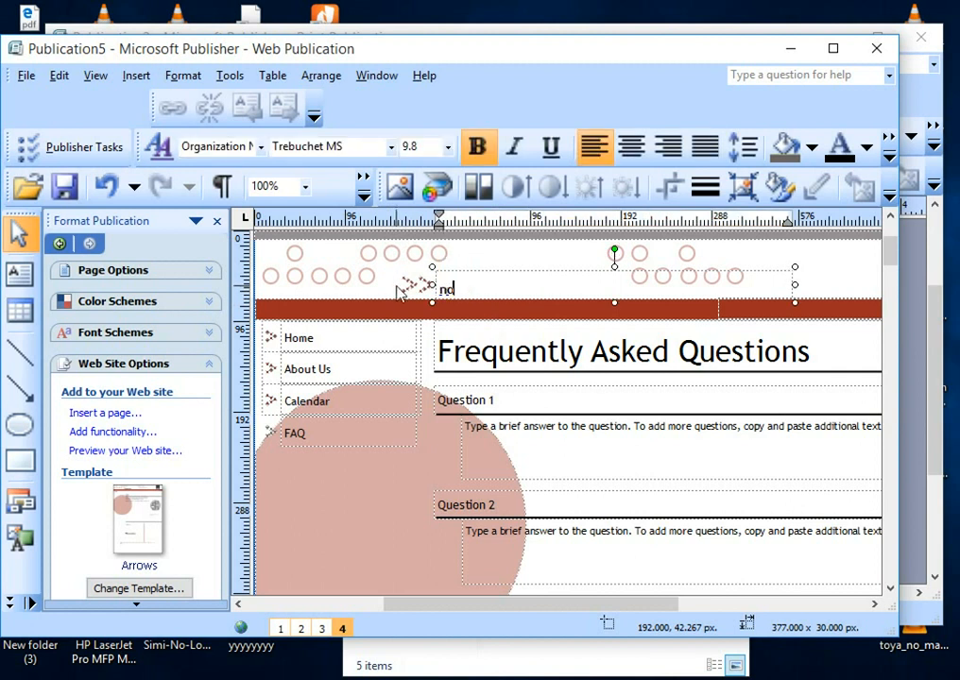
{"action": "type", "text": "rthbridge"}
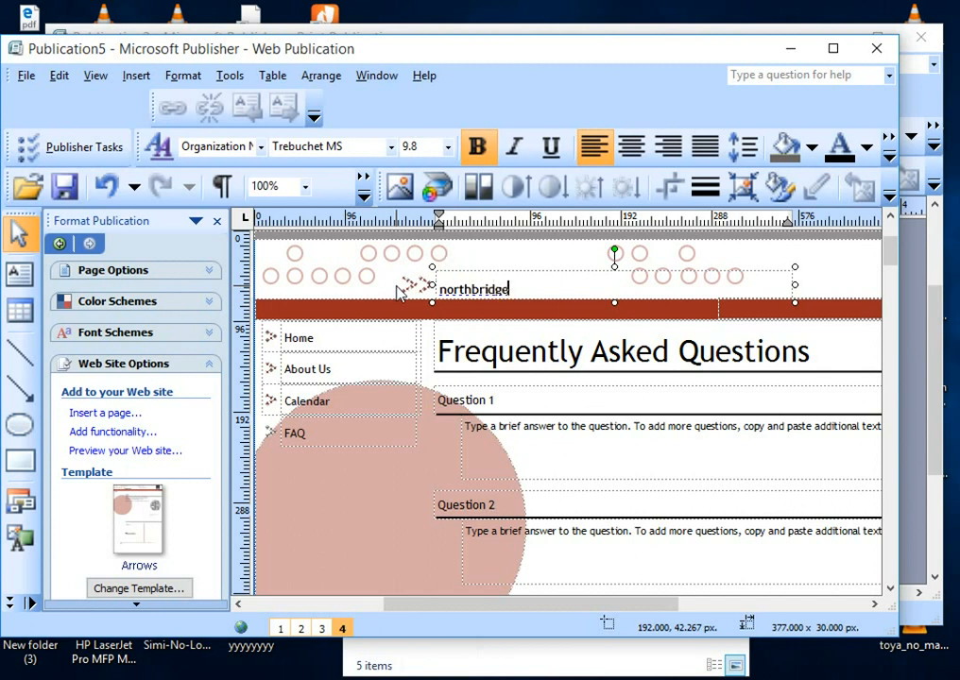
{"action": "type", "text": " ted"}
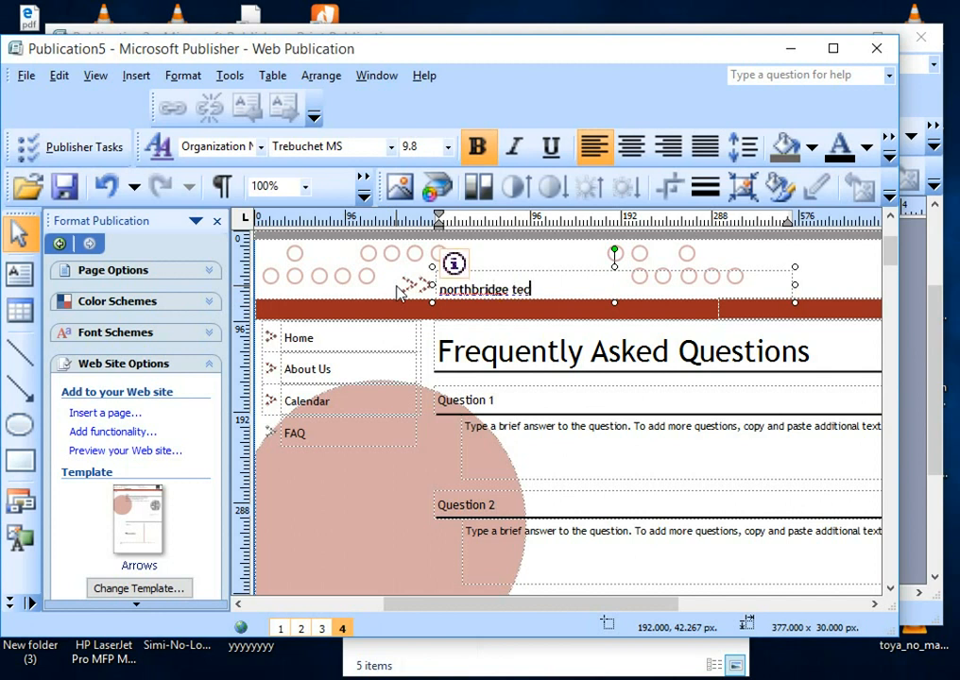
{"action": "type", "text": "hnoid"}
{"action": "type", "text": "i"}
{"action": "type", "text": "es"}
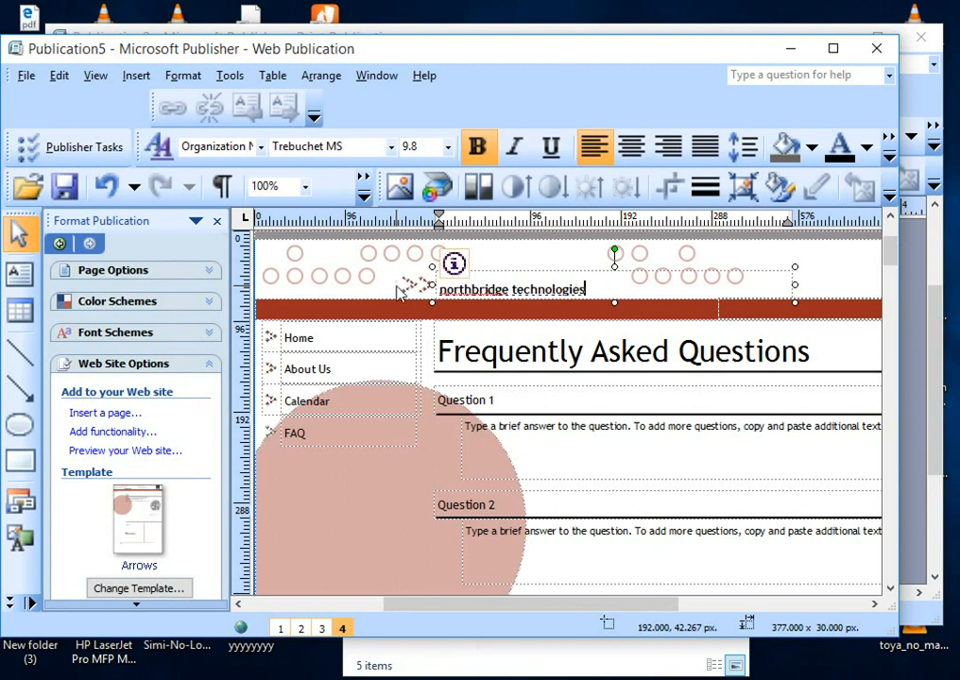
- Set the font size of "northbridge technologies" in the FAQ page's header to 18
{"action": "left_click_drag", "start_coordinate": [596, 289], "coordinate": [436, 289]}
{"action": "left_click", "coordinate": [448, 146]}
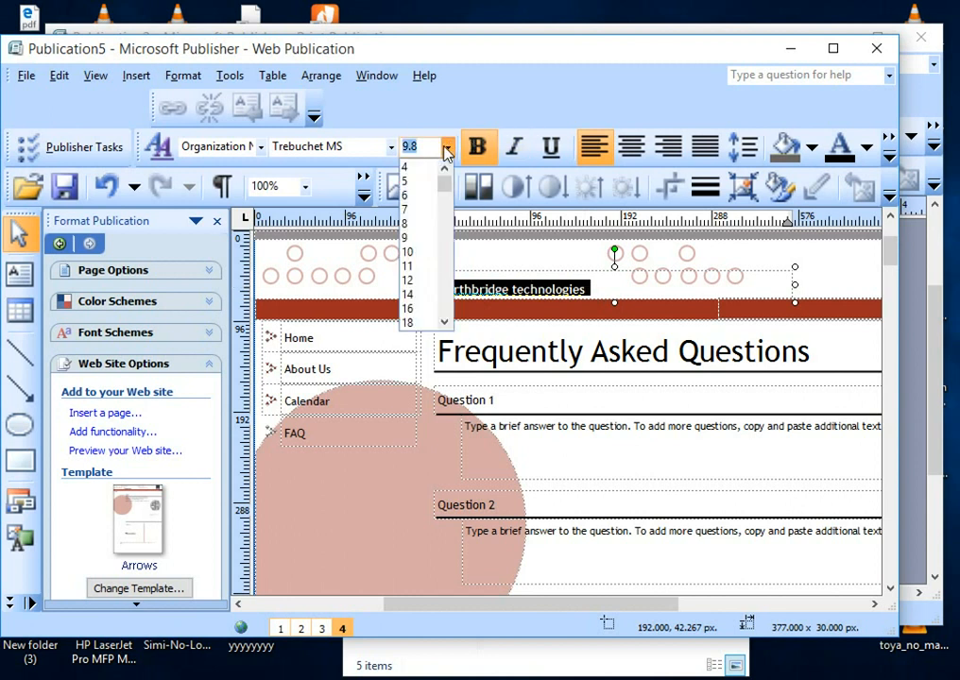
{"action": "left_click", "coordinate": [419, 326]}
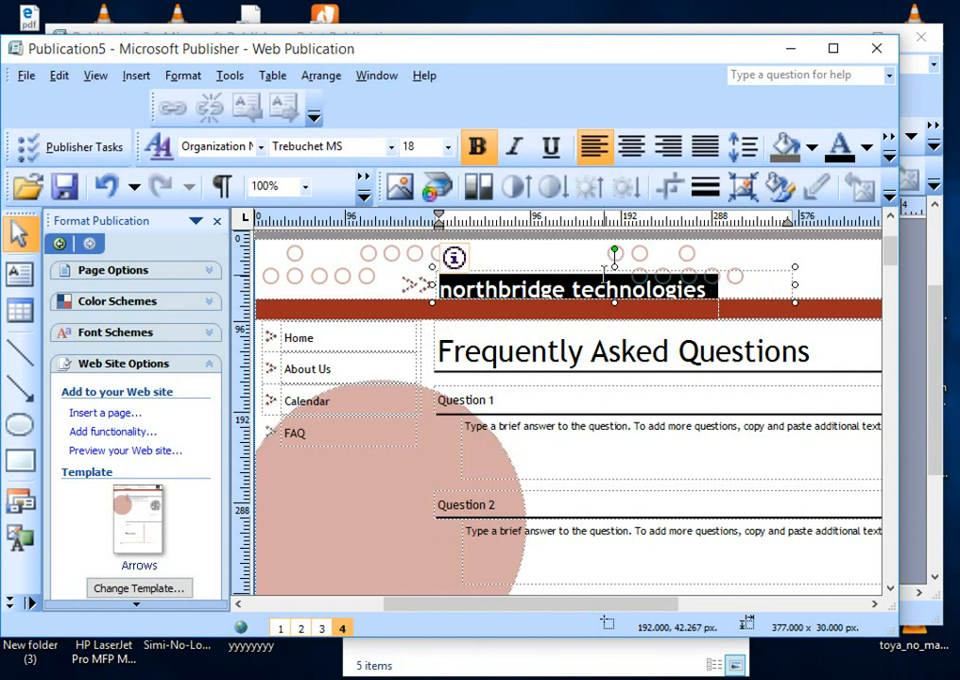
- Extend the "northbridge technologies" text box upward to about 56 px high and set its text to font size 20
{"action": "left_click", "coordinate": [612, 253]}
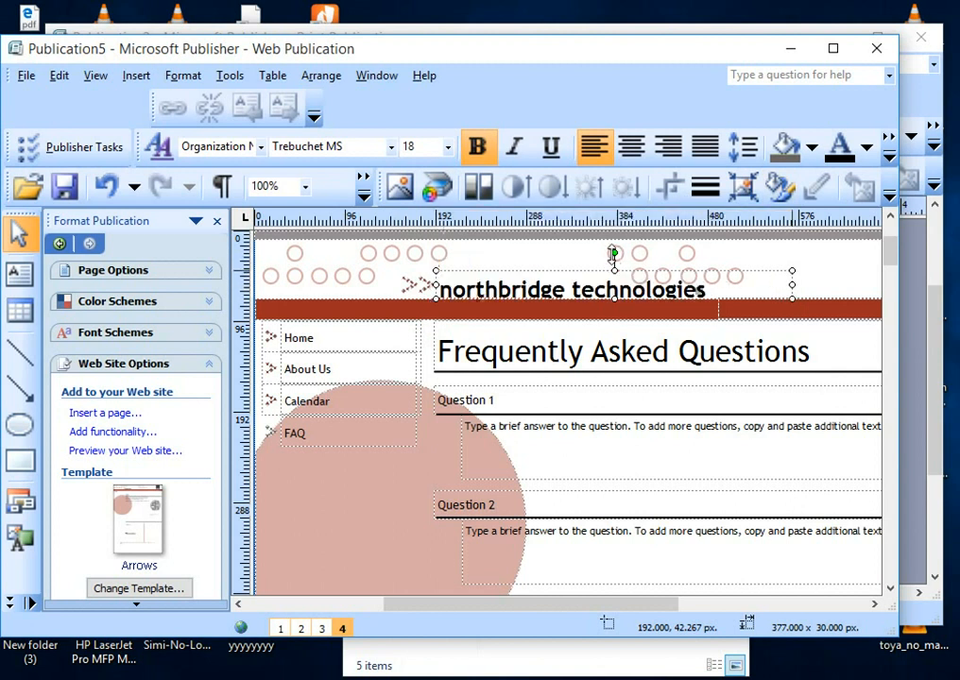
{"action": "left_click_drag", "start_coordinate": [612, 253], "coordinate": [615, 250]}
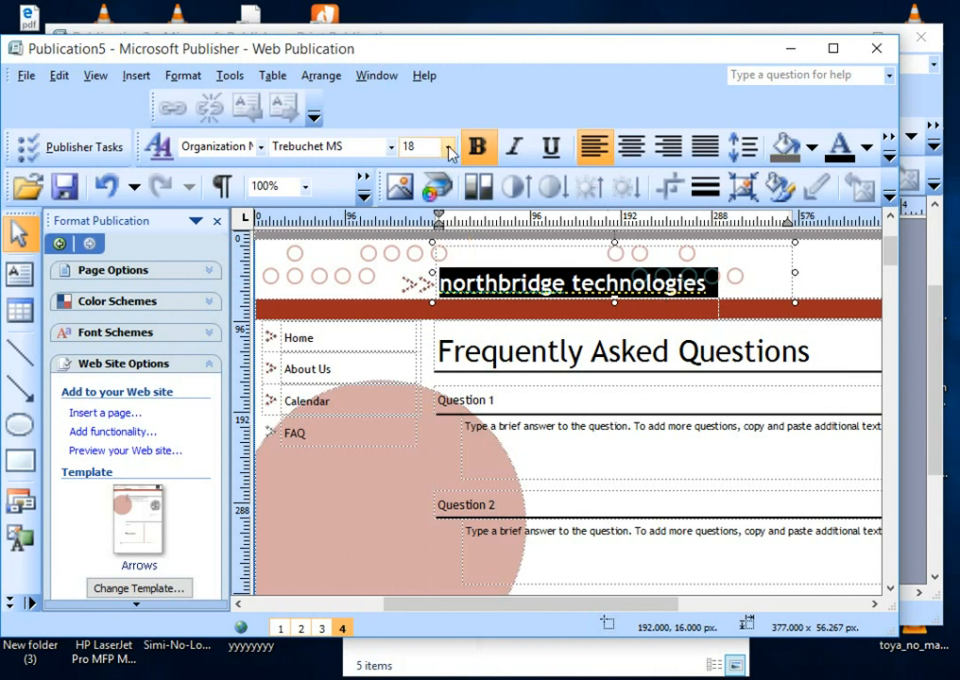
{"action": "left_click", "coordinate": [448, 147]}
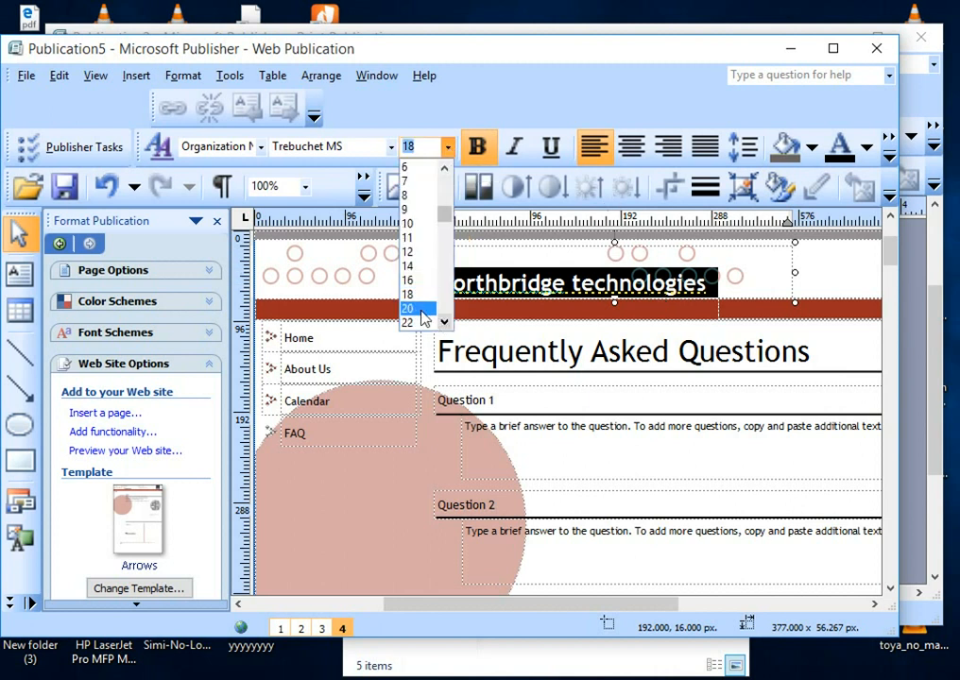
{"action": "left_click", "coordinate": [423, 316]}
{"action": "left_click", "coordinate": [771, 289]}
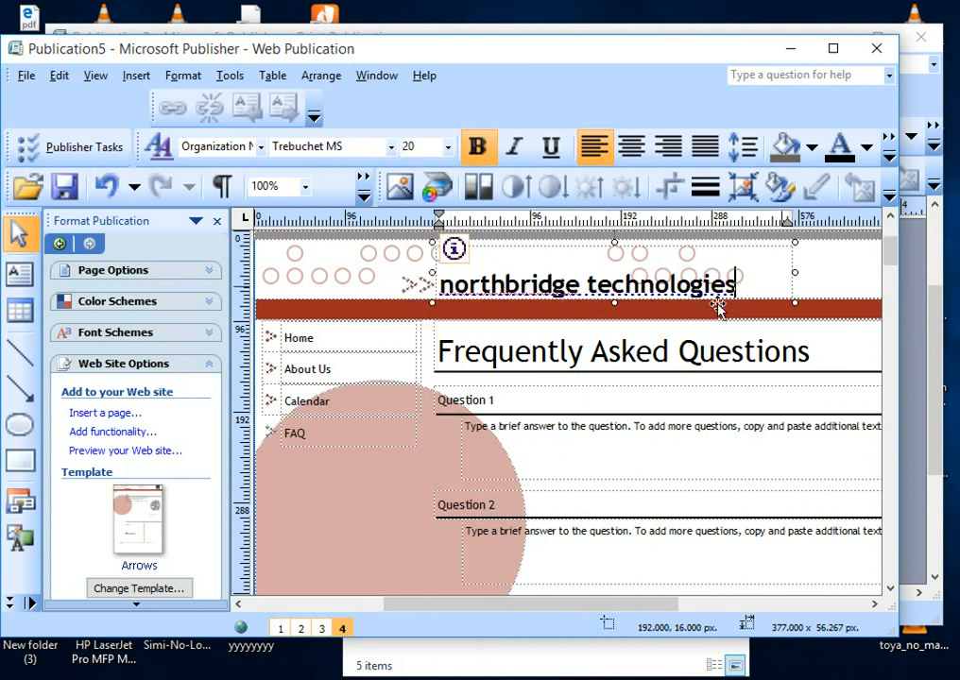
{"action": "left_click", "coordinate": [424, 288]}
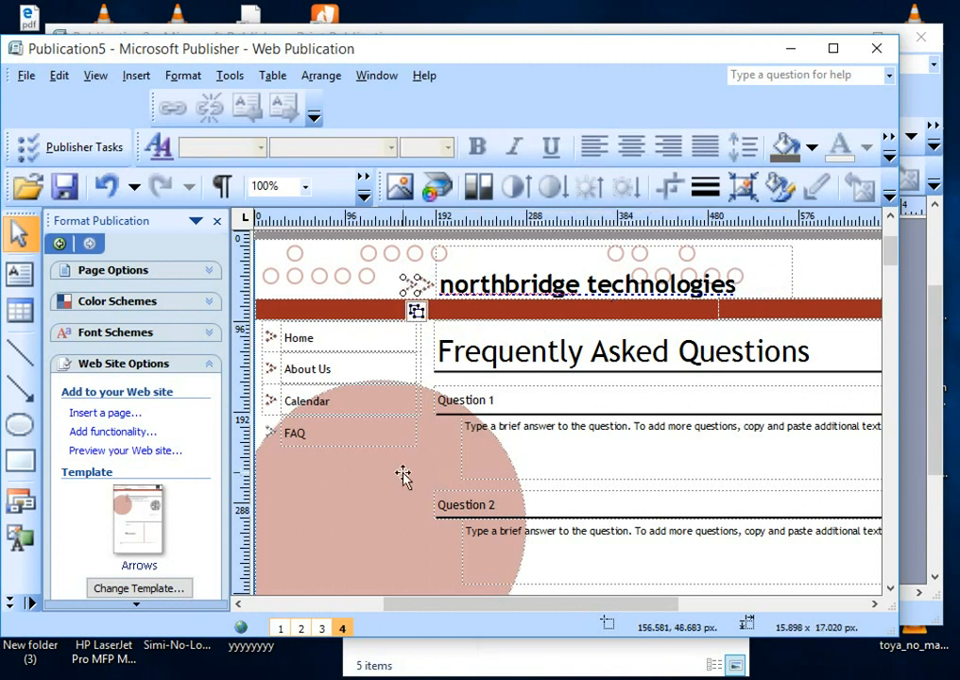
- Add a News Article page to the web site, with its hyperlink added to the navigation bars
{"action": "left_click", "coordinate": [98, 415]}
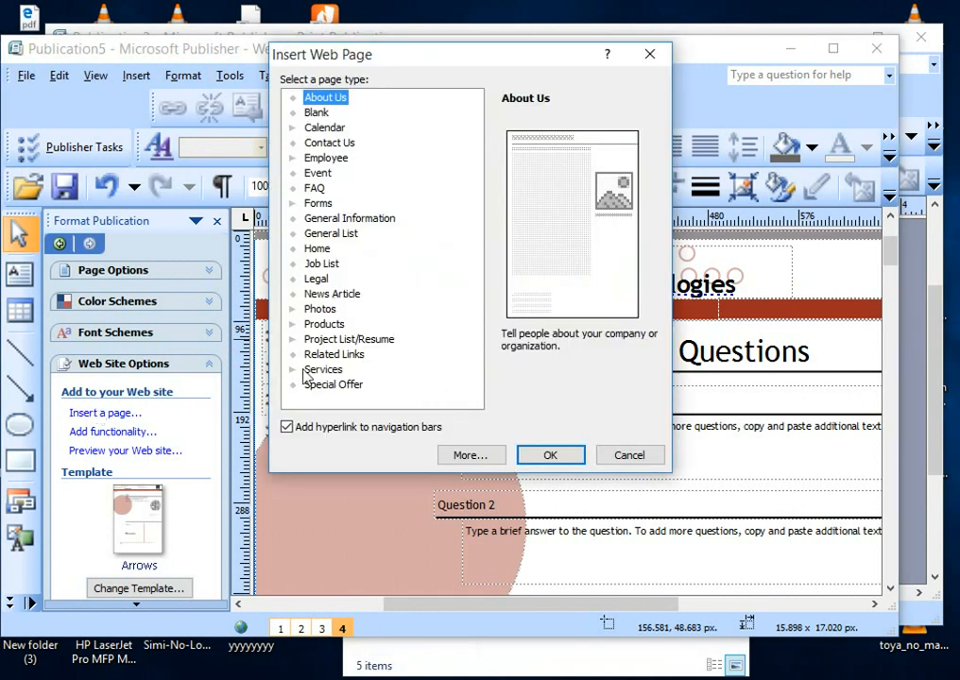
{"action": "left_click", "coordinate": [326, 295]}
{"action": "left_click", "coordinate": [550, 458]}
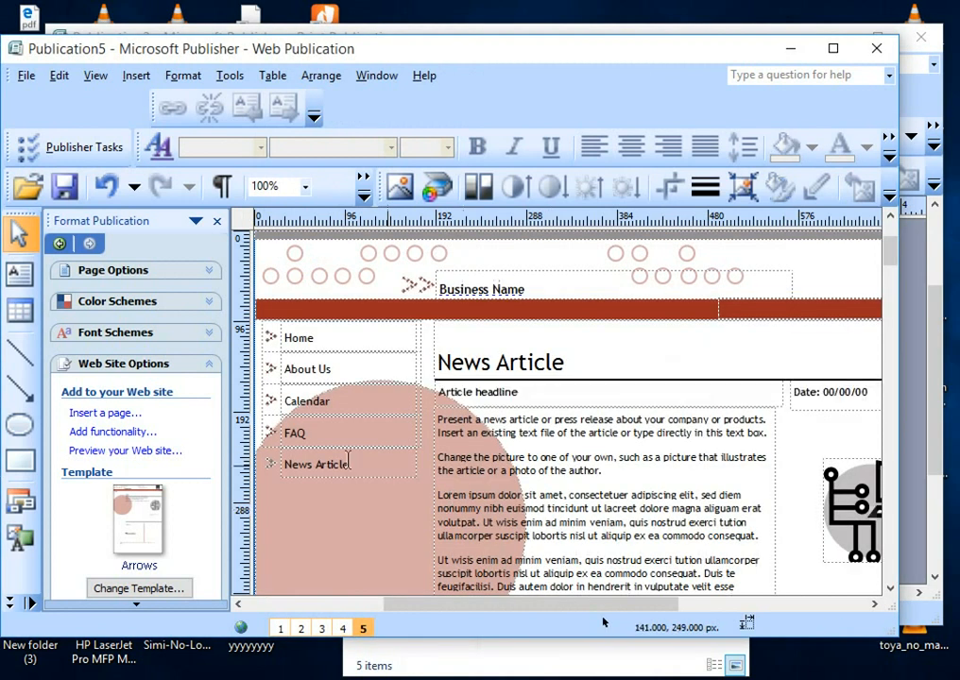
- Rename the "News Article" link in the navigation bar to "News letters"
{"action": "triple_click", "coordinate": [315, 463]}
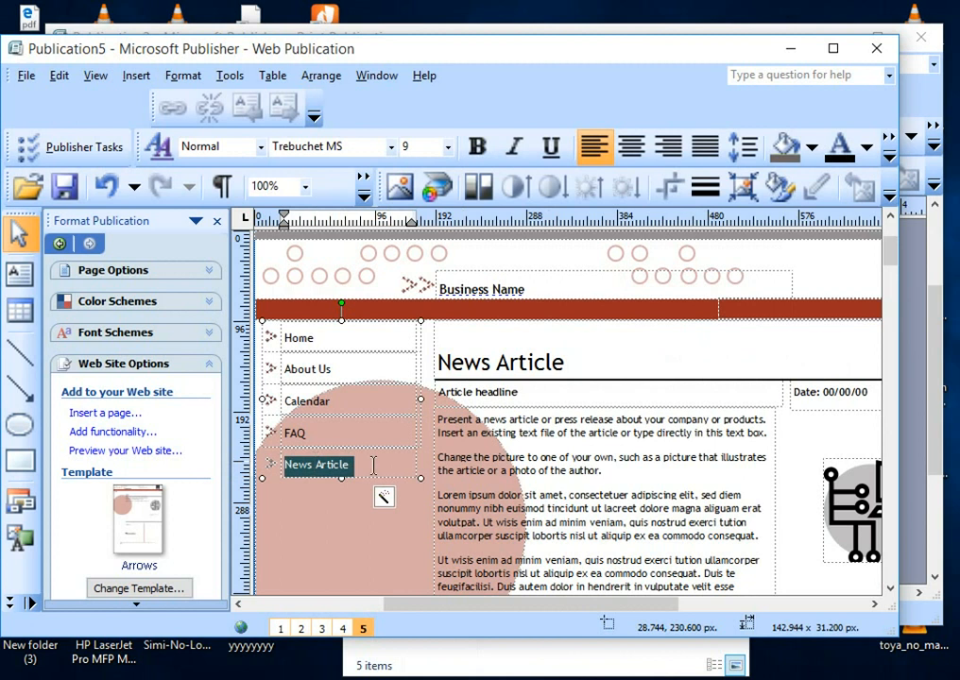
{"action": "left_click_drag", "start_coordinate": [349, 465], "coordinate": [322, 465]}
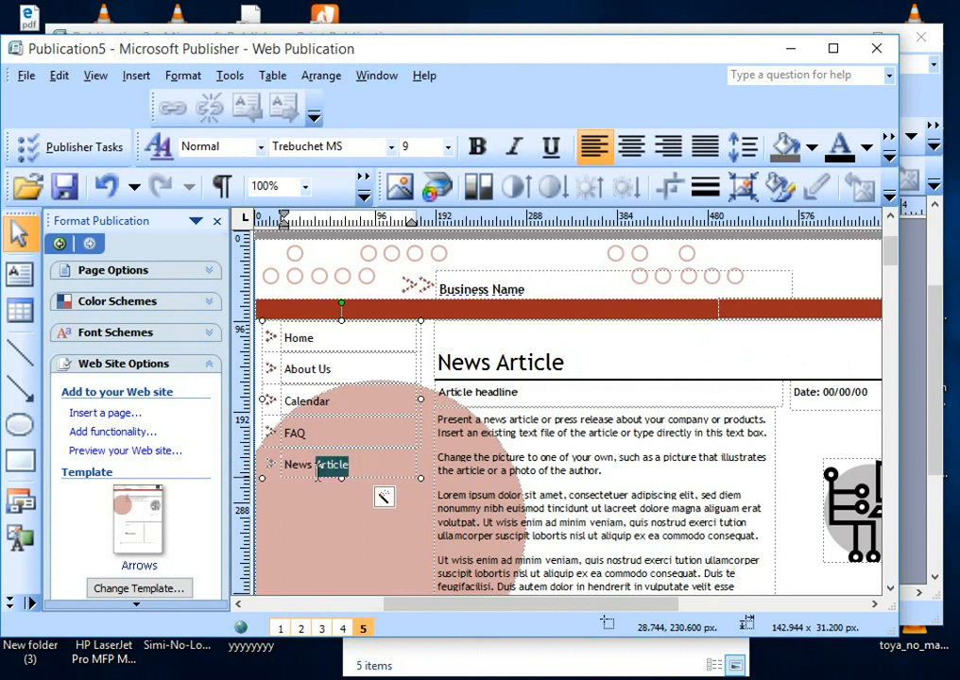
{"action": "key", "text": "BackSpace"}
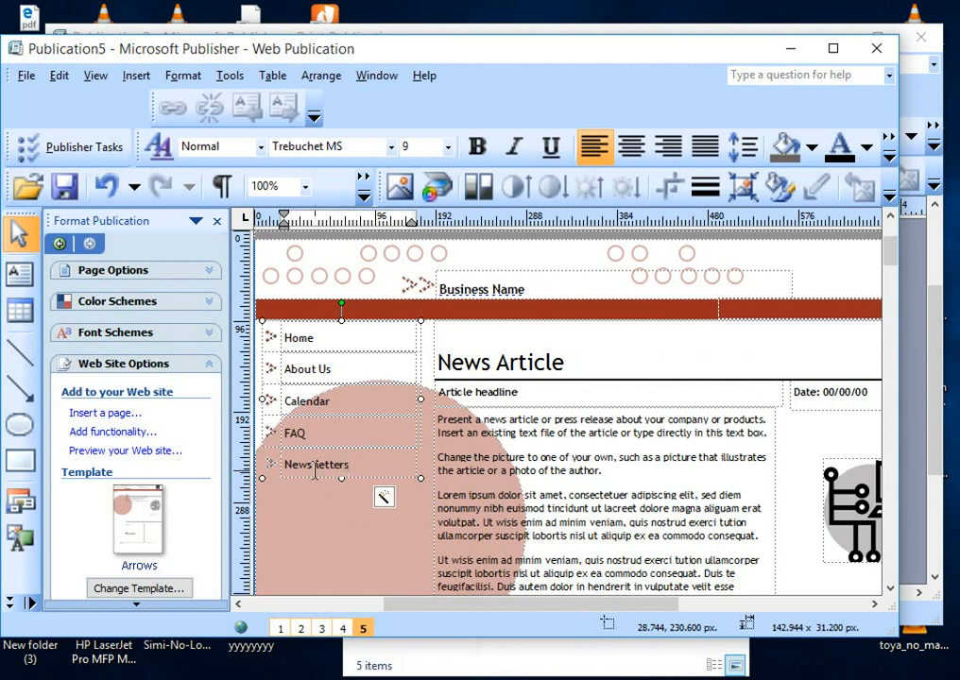
{"action": "left_click_drag", "start_coordinate": [349, 463], "coordinate": [195, 373]}
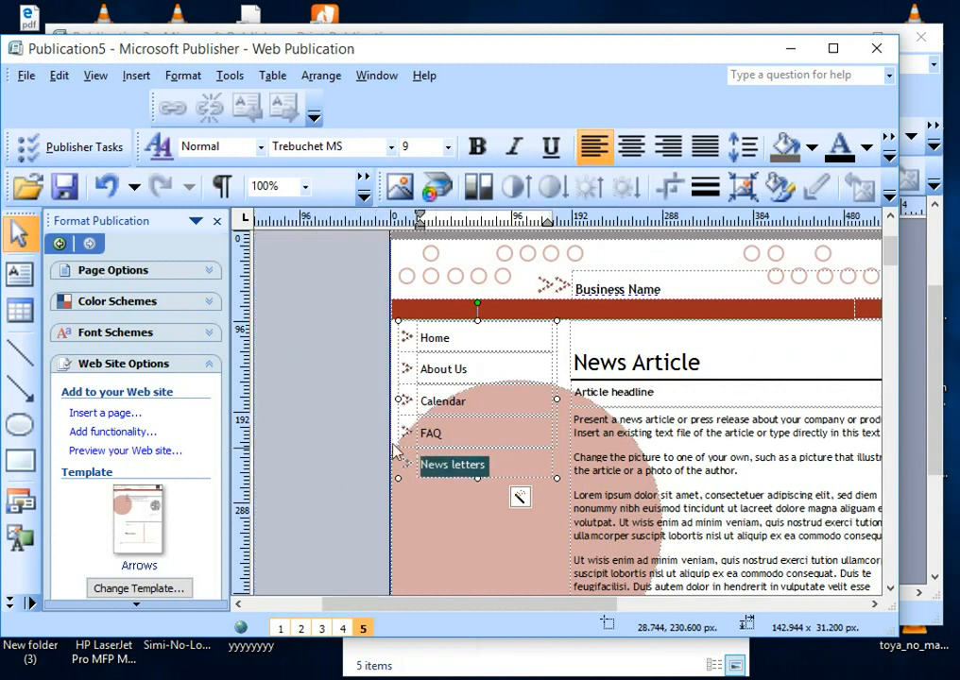
{"action": "left_click", "coordinate": [514, 463]}
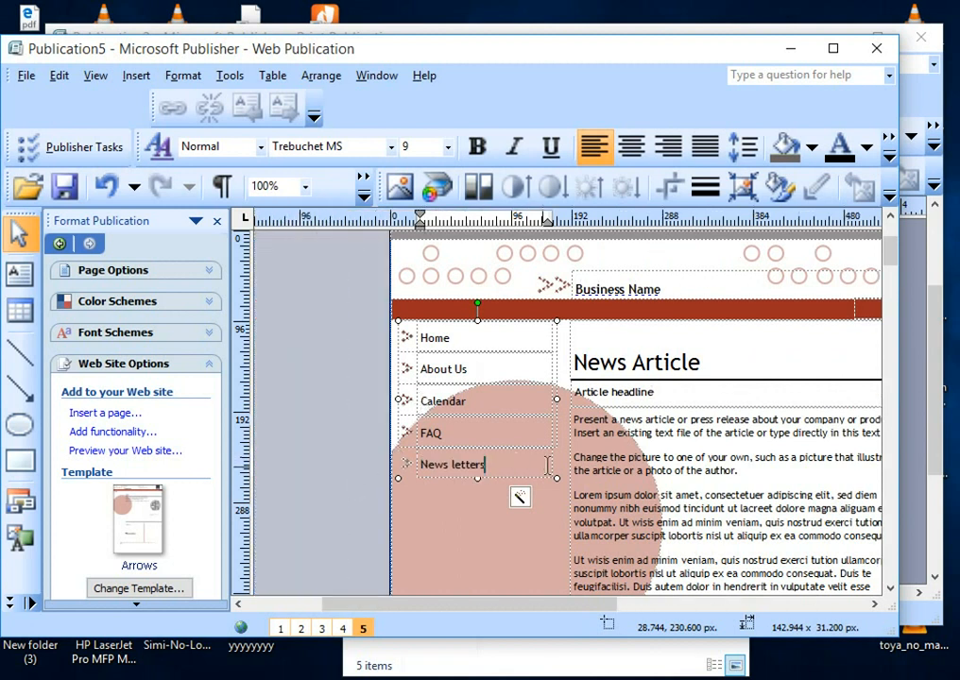
- Narrow the navigation bar on the News Article page by moving its right edge inward, closer to the link labels
{"action": "left_click", "coordinate": [552, 444]}
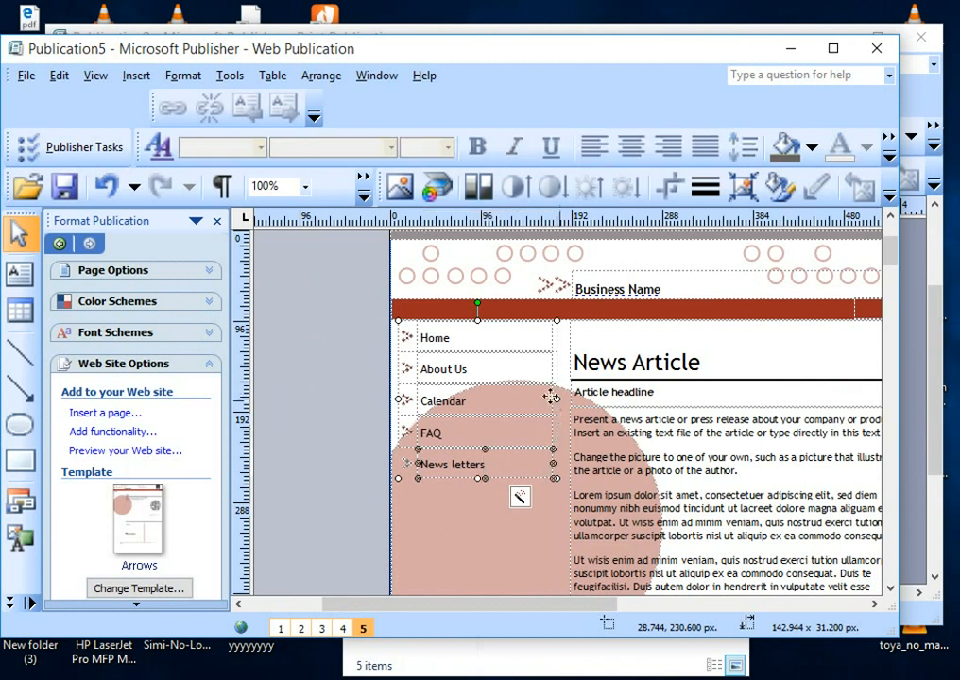
{"action": "left_click_drag", "start_coordinate": [558, 399], "coordinate": [519, 399]}
{"action": "left_click", "coordinate": [564, 436]}
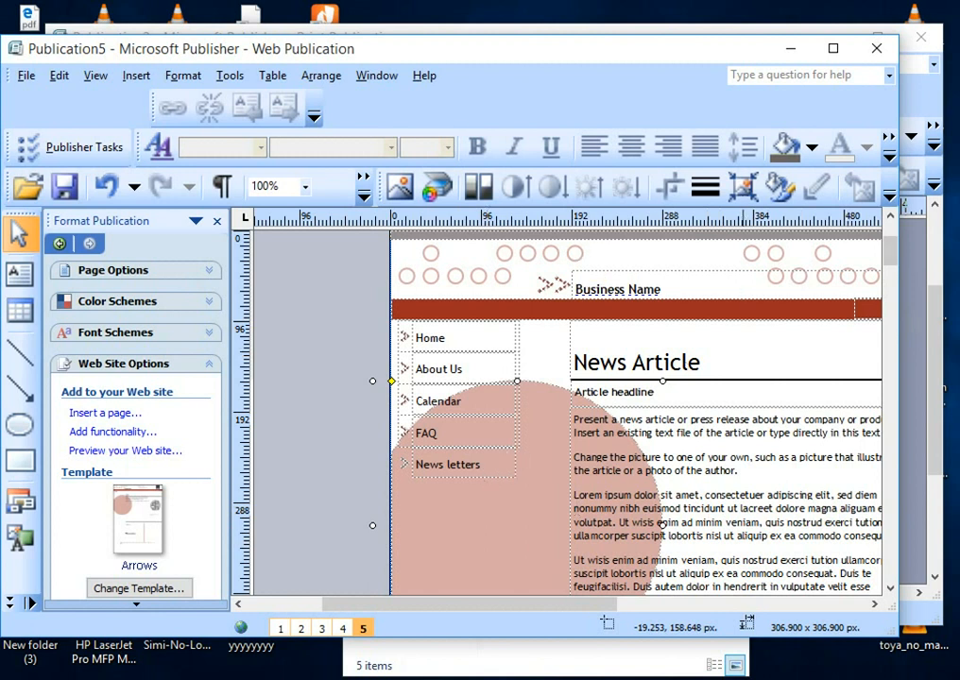
{"action": "mouse_move", "coordinate": [646, 2]}
{"action": "left_click", "coordinate": [595, 76]}
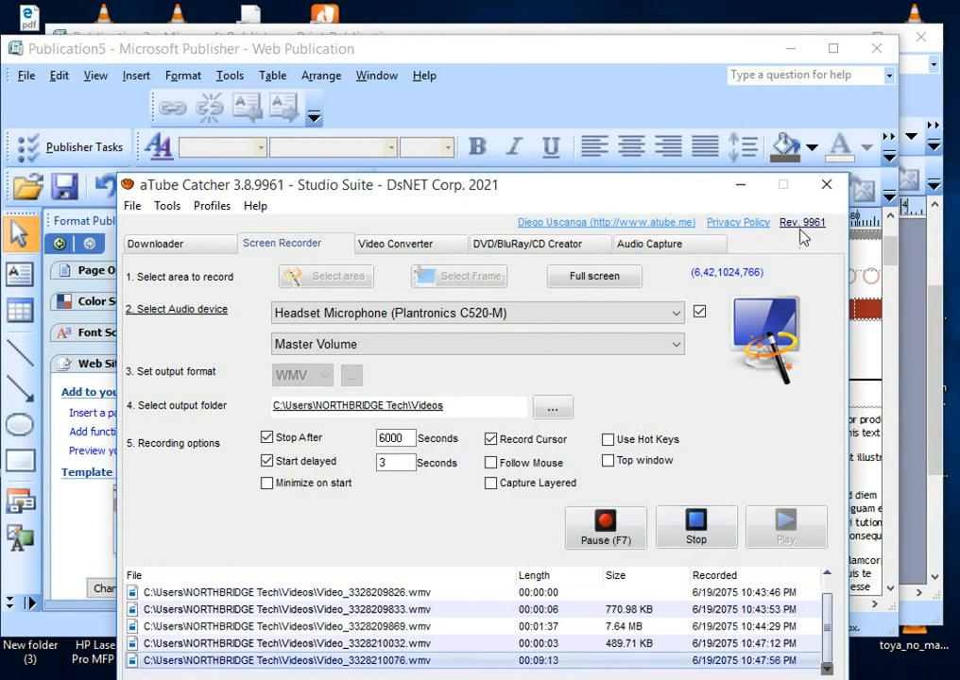
{"action": "left_click", "coordinate": [741, 185]}
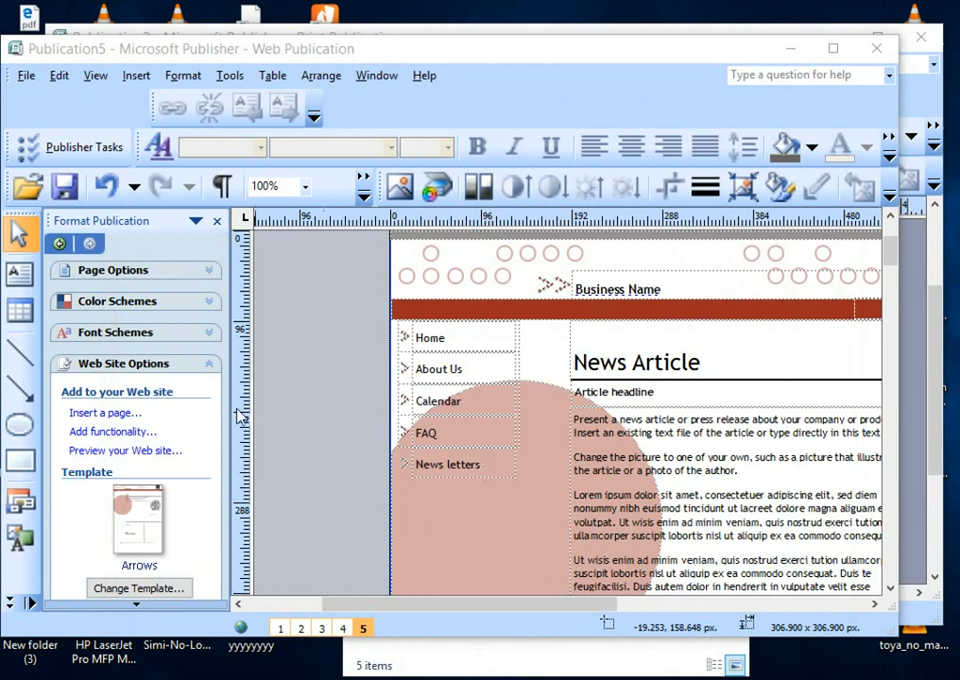
- Add an Employee Detail page to the web site, with its hyperlink added to the navigation bars
{"action": "left_click", "coordinate": [111, 415]}
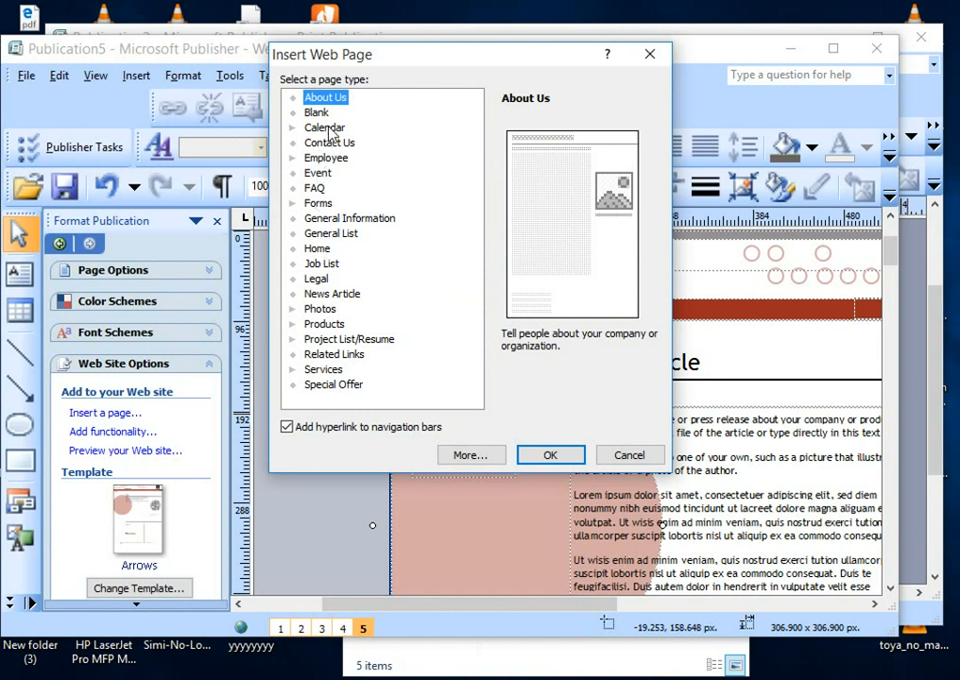
{"action": "left_click", "coordinate": [331, 158]}
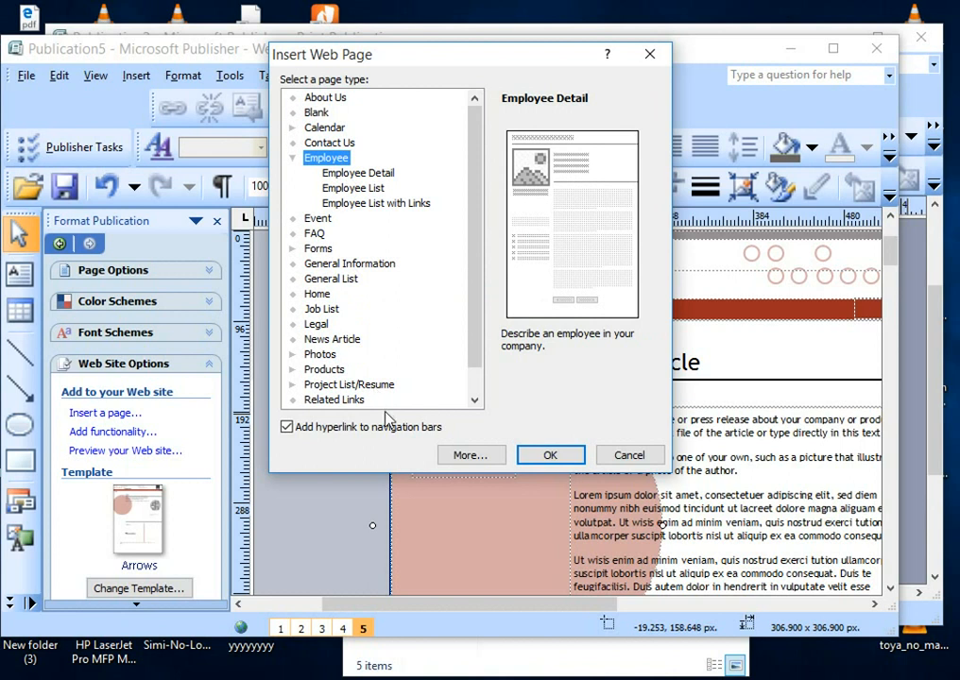
{"action": "left_click", "coordinate": [547, 454]}
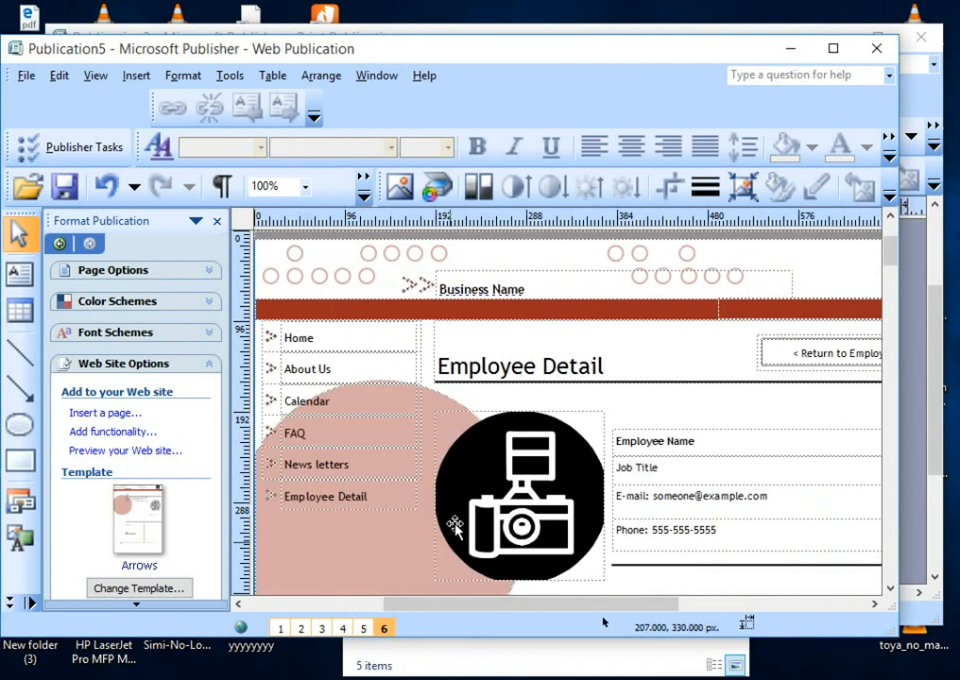
- Rename the "Employee Detail" link in the navigation bar to "Employee permit"
{"action": "left_click", "coordinate": [370, 498]}
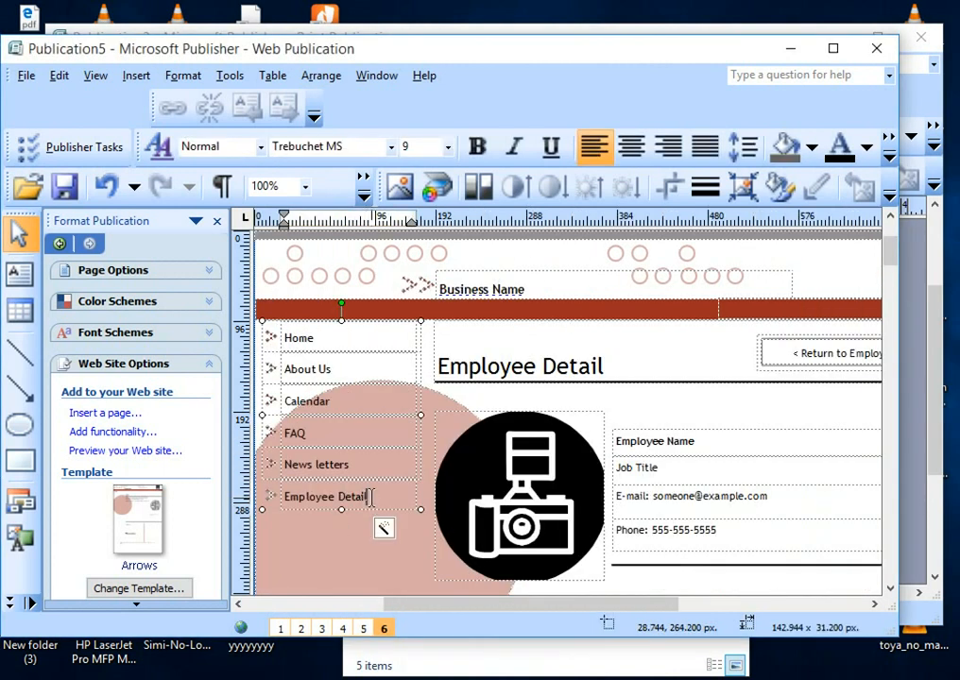
{"action": "left_click_drag", "start_coordinate": [367, 497], "coordinate": [351, 497]}
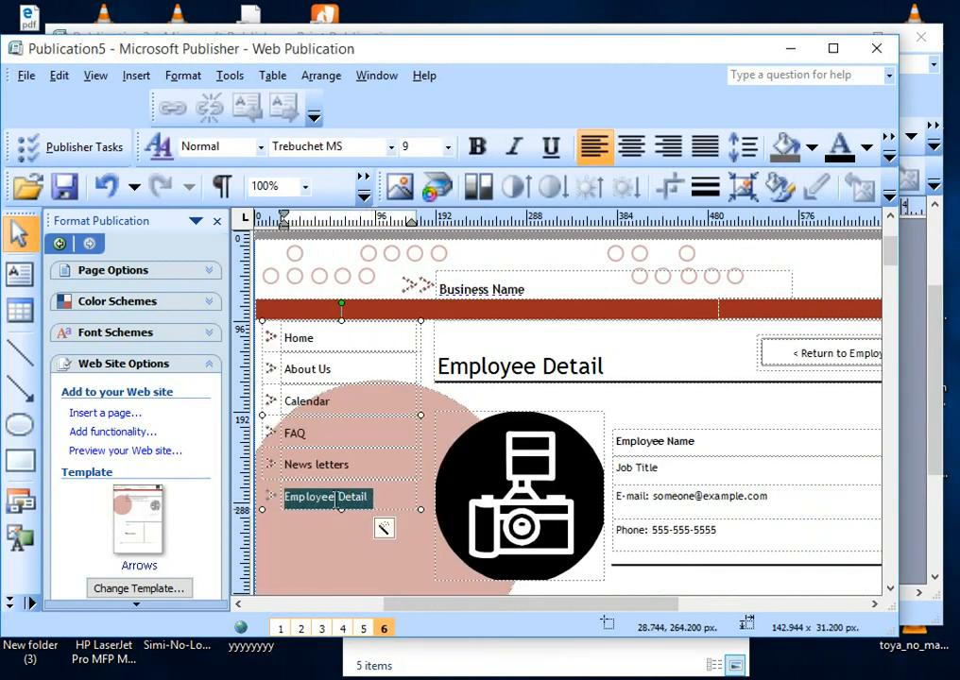
{"action": "type", "text": "permi"}
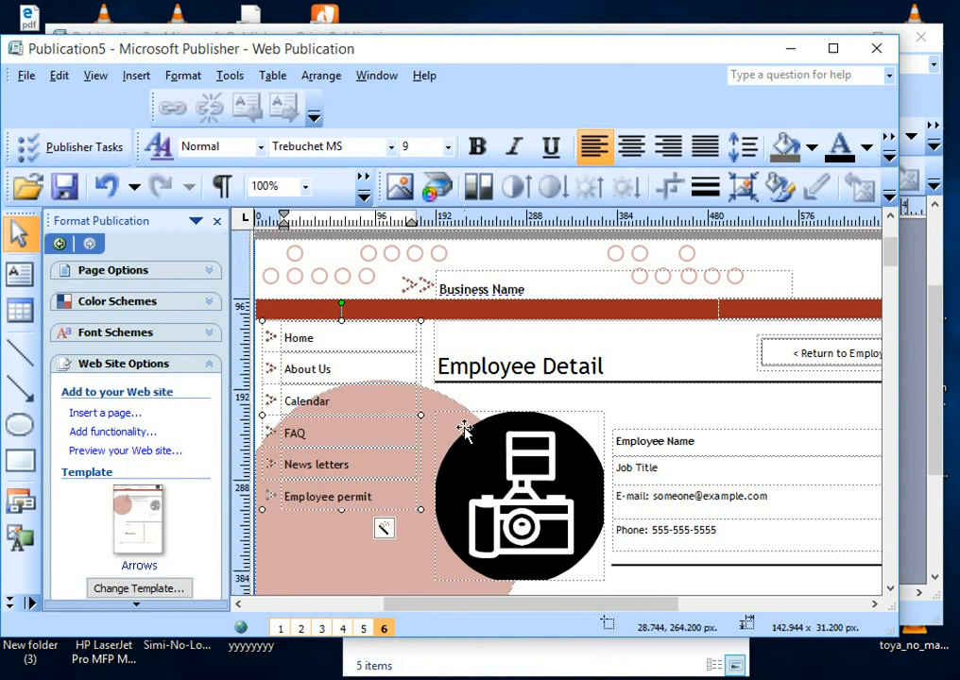
- Review the navigation bar on the FAQ, Calendar, About Us and Home pages, going back from page 4 to page 1
{"action": "scroll", "coordinate": [464, 428], "scroll_direction": "down", "scroll_amount": 3}
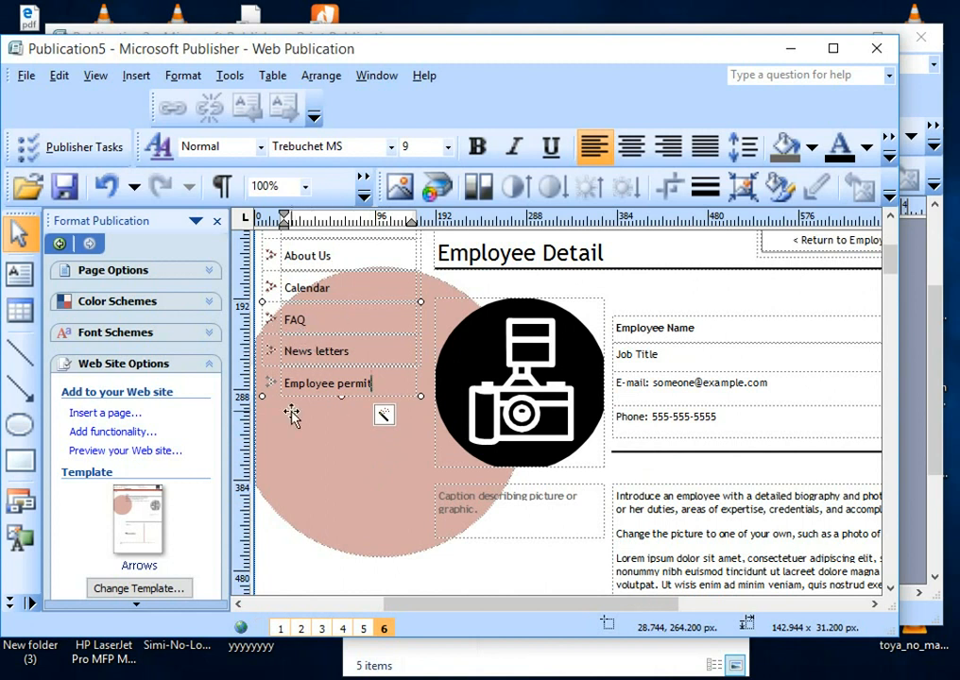
{"action": "left_click", "coordinate": [344, 629]}
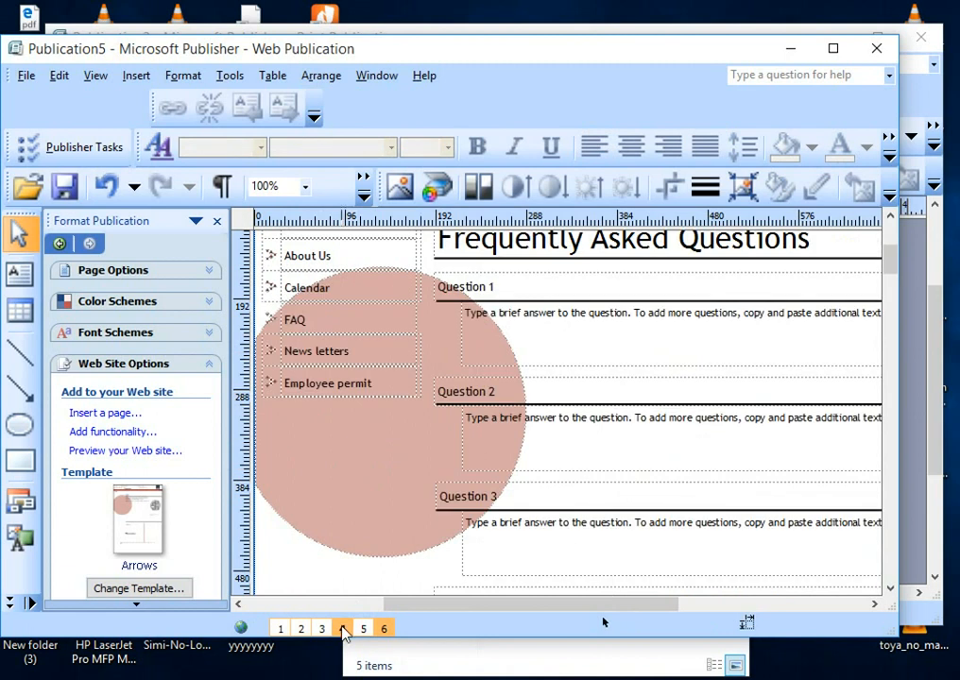
{"action": "right_click", "coordinate": [344, 629]}
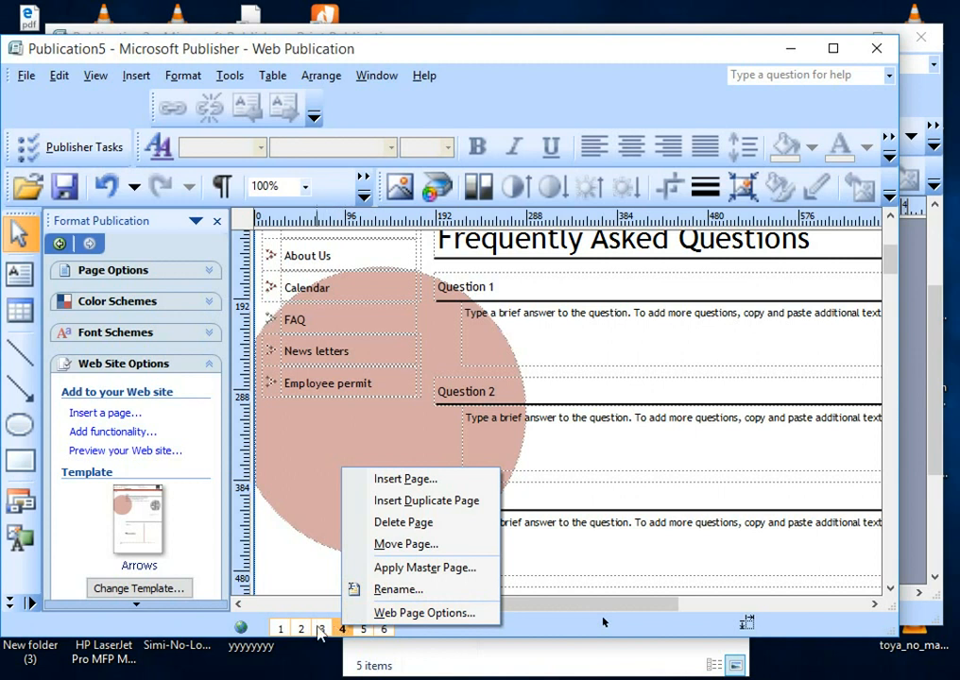
{"action": "left_click", "coordinate": [321, 630]}
{"action": "left_click", "coordinate": [369, 378]}
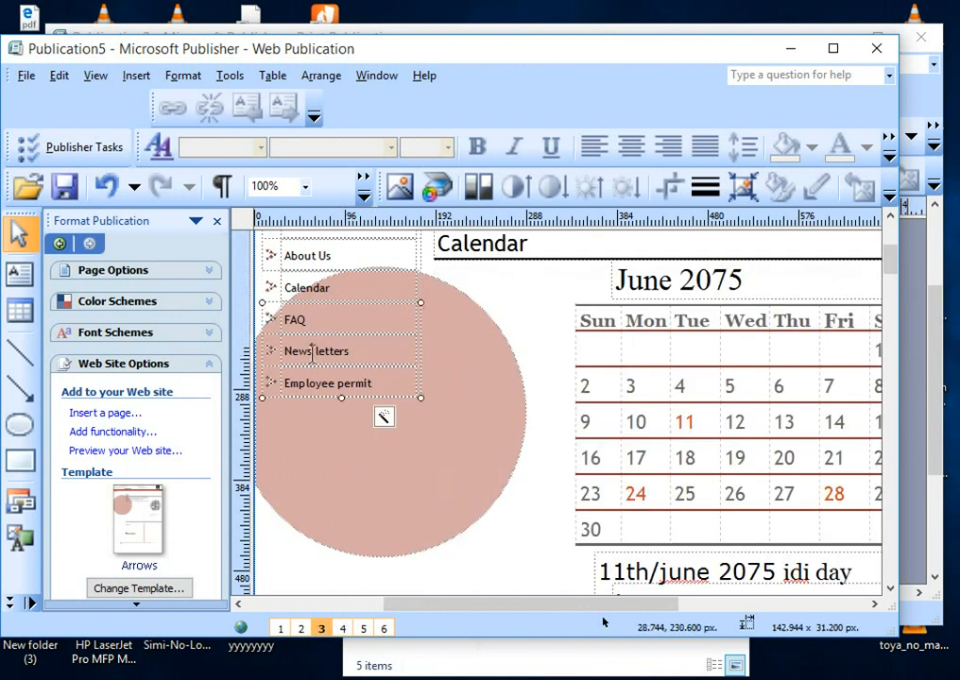
{"action": "left_click", "coordinate": [300, 629]}
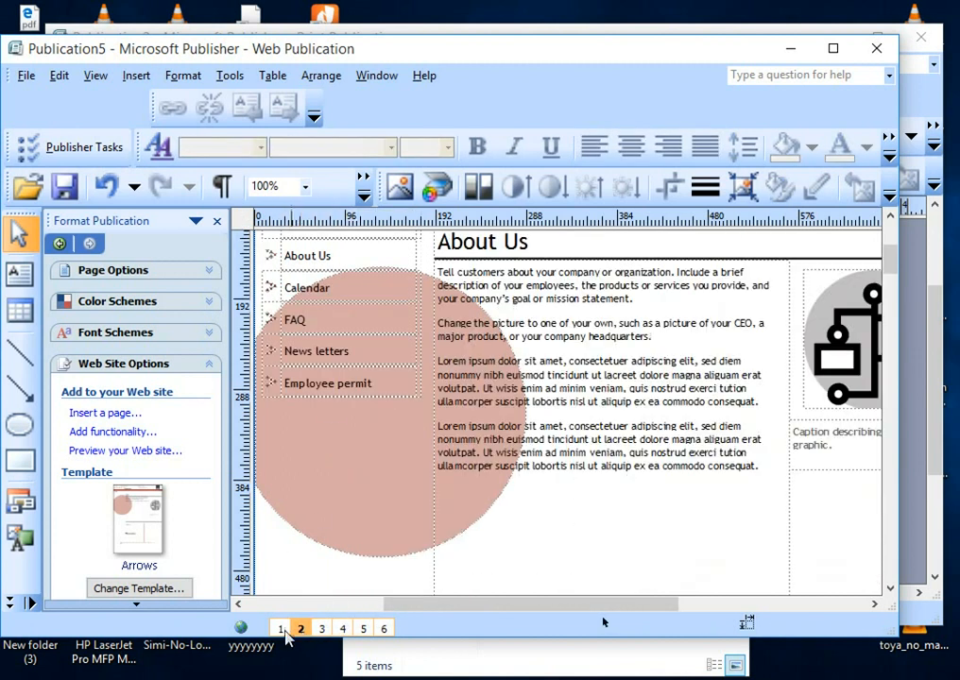
{"action": "left_click", "coordinate": [281, 629]}
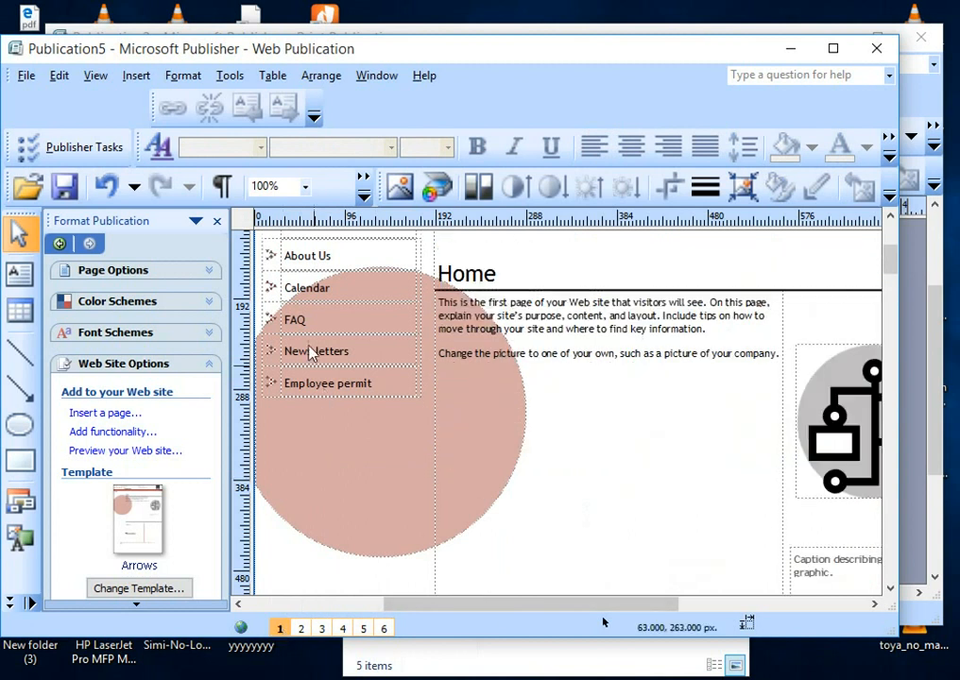
- Test the Calendar, Employee permit and News letters links by following each one from the navigation bar
{"action": "left_click", "coordinate": [310, 289], "text": "ctrl"}
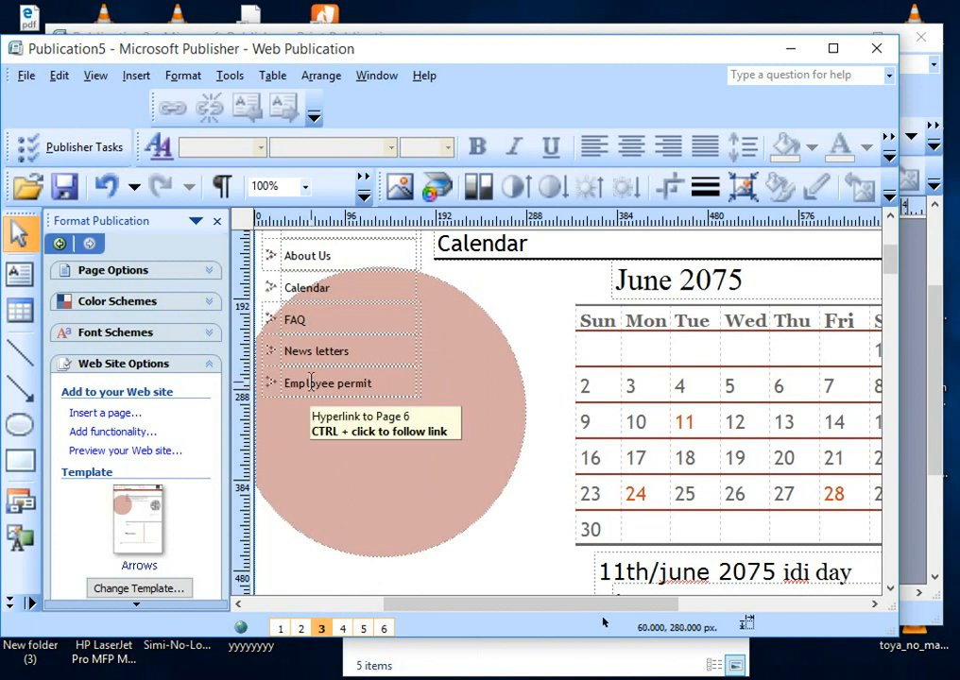
{"action": "left_click", "coordinate": [312, 381], "text": "ctrl"}
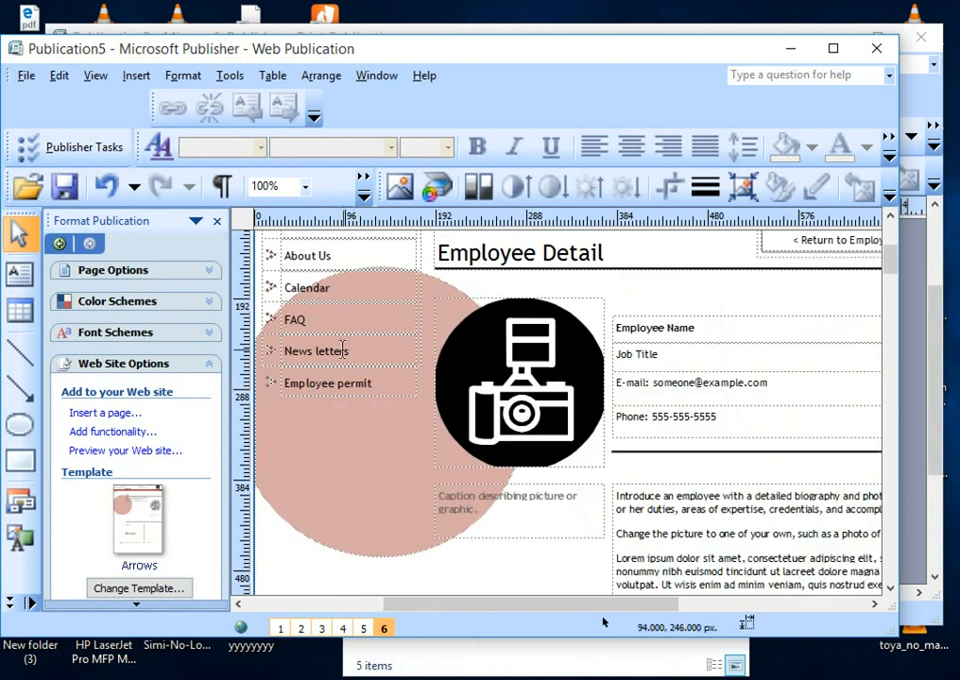
{"action": "left_click", "coordinate": [342, 354], "text": "ctrl"}
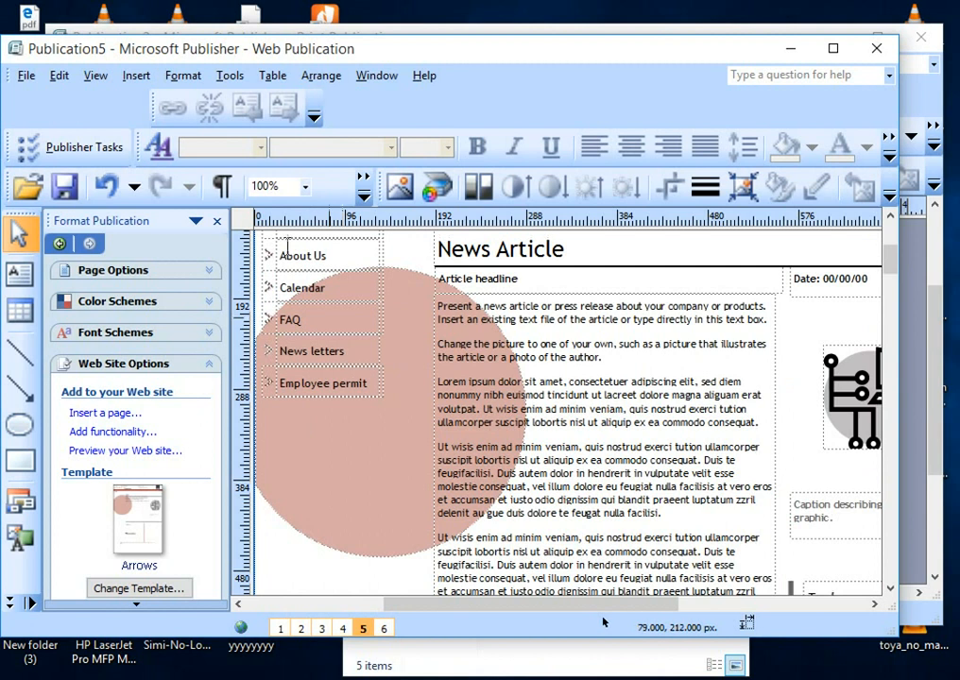
- Close the Format Publication task pane and maximize the publication window
{"action": "left_click", "coordinate": [216, 221]}
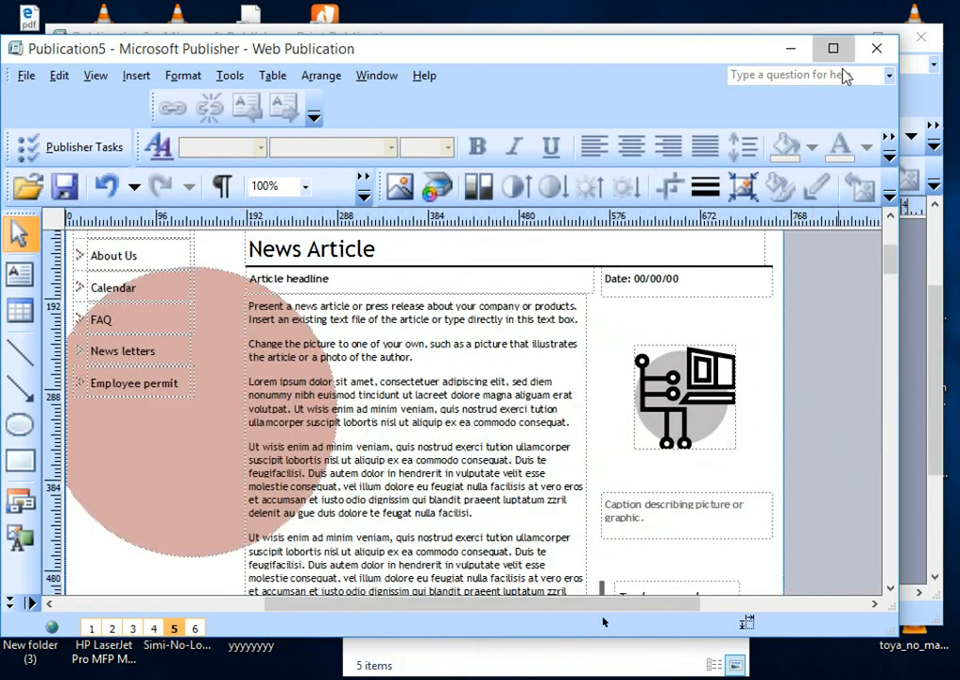
{"action": "double_click", "coordinate": [704, 52]}
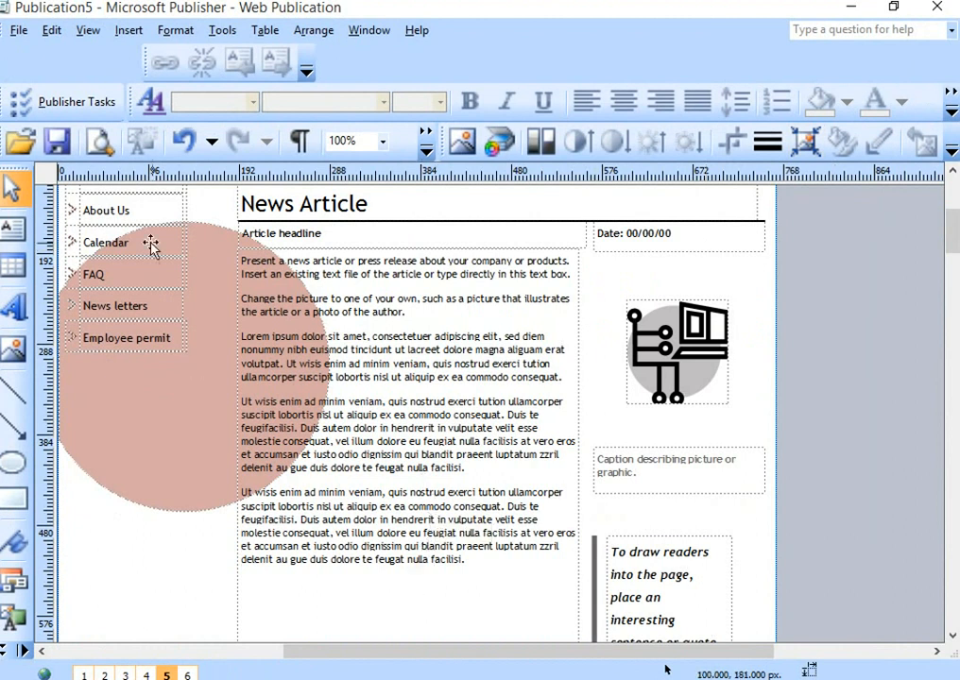
- Test the FAQ, Home, About Us and Calendar links by following them from the navigation bar
{"action": "left_click", "coordinate": [92, 277]}
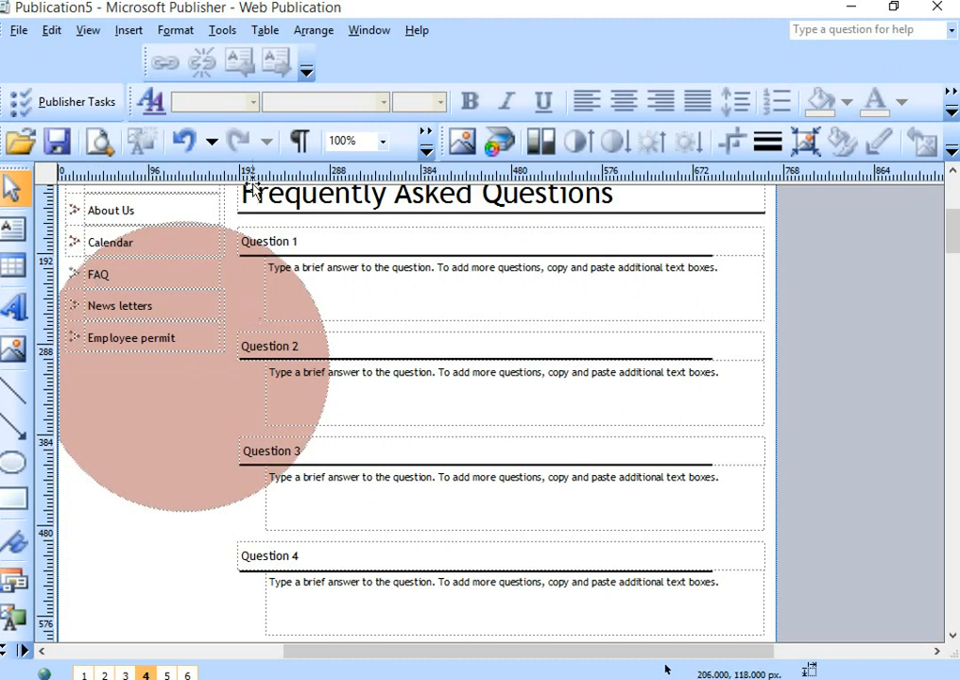
{"action": "scroll", "coordinate": [325, 322], "scroll_direction": "up", "scroll_amount": 3}
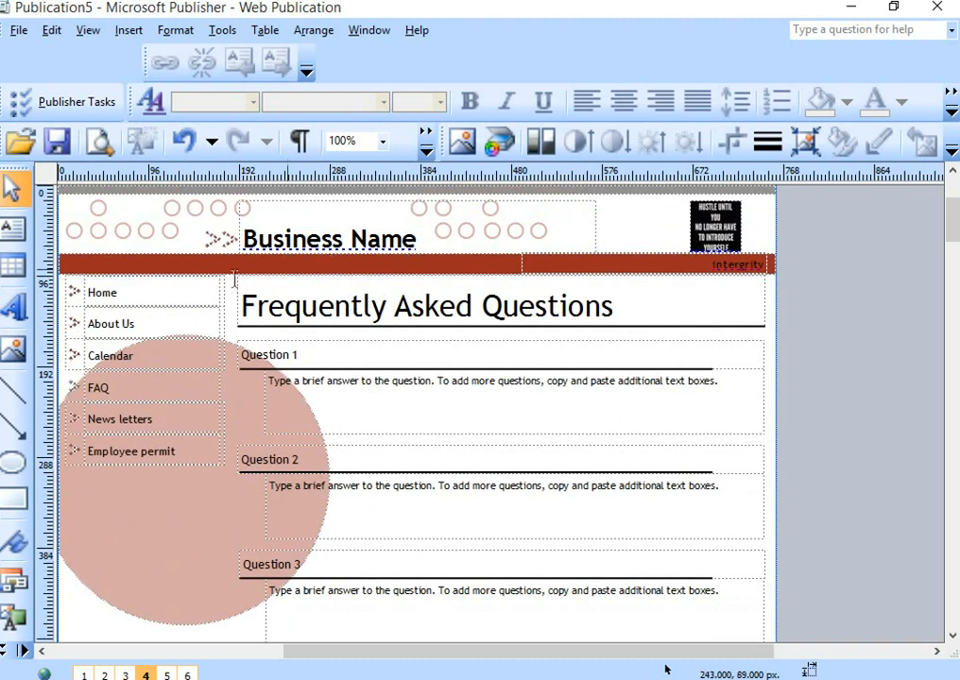
{"action": "left_click", "coordinate": [95, 292]}
{"action": "left_click", "coordinate": [95, 293]}
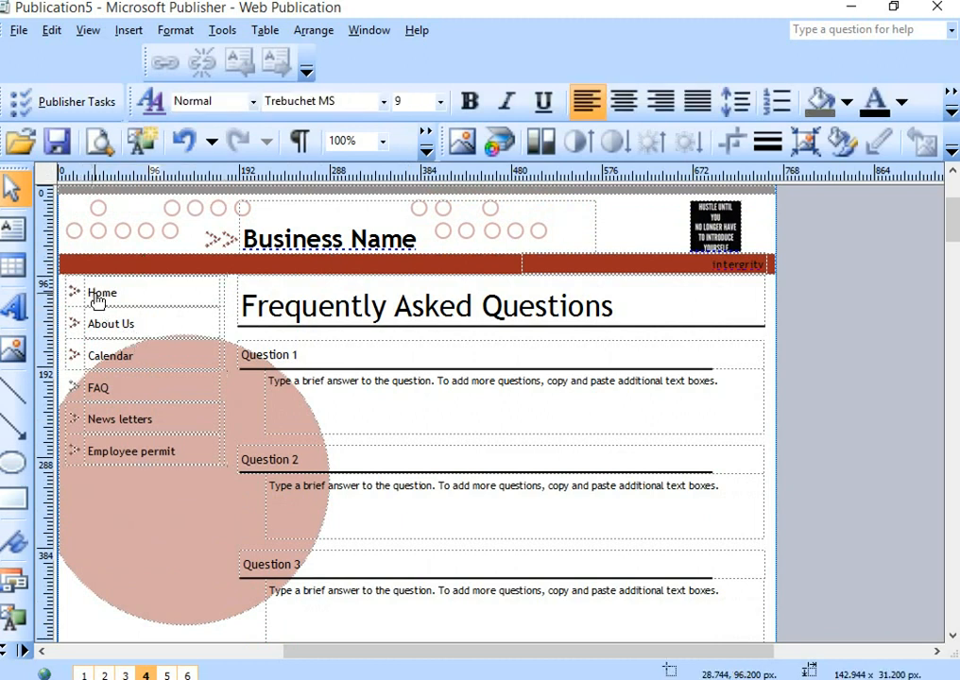
{"action": "left_click", "coordinate": [95, 295], "text": "ctrl"}
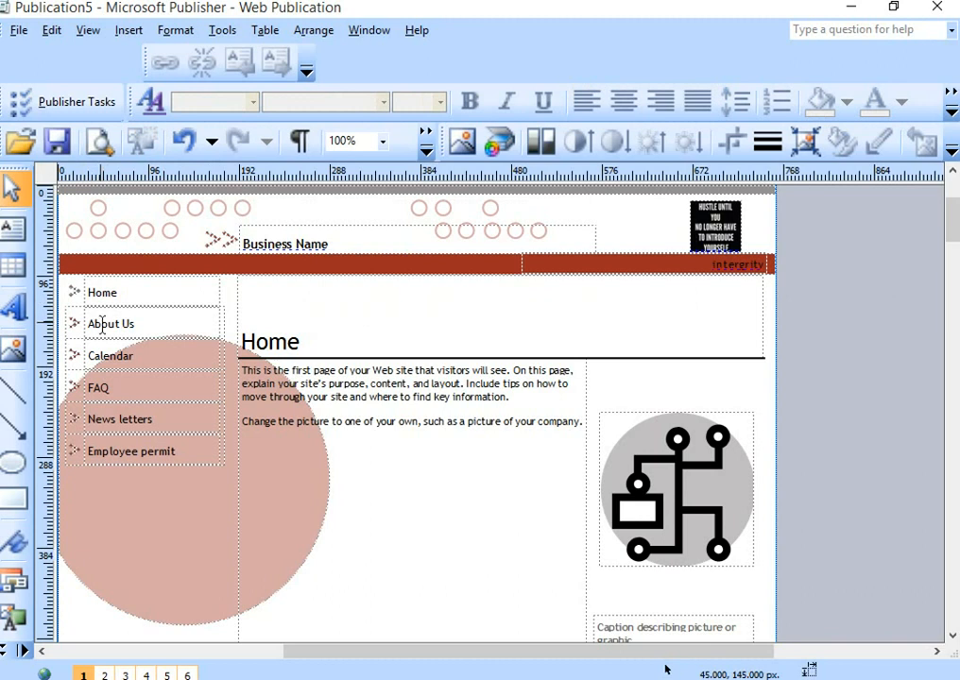
{"action": "left_click", "coordinate": [101, 325], "text": "ctrl"}
{"action": "left_click", "coordinate": [111, 359]}
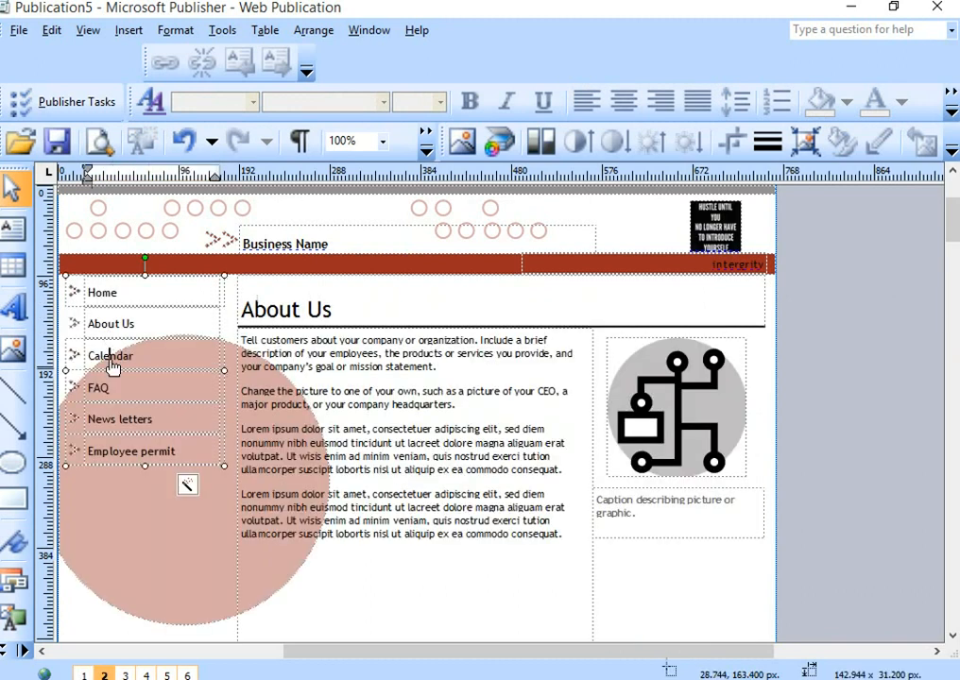